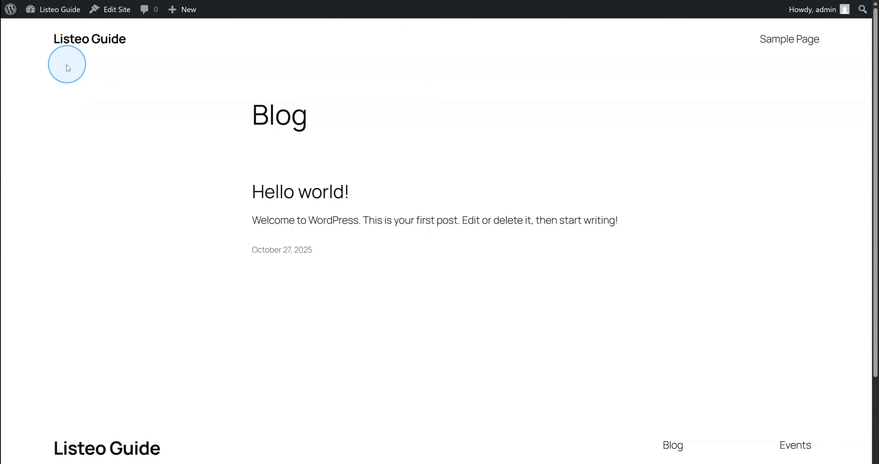
Upload listeo.zip as a new theme, install it and activate Listeo
{"action": "mouse_move", "coordinate": [43, 10]}
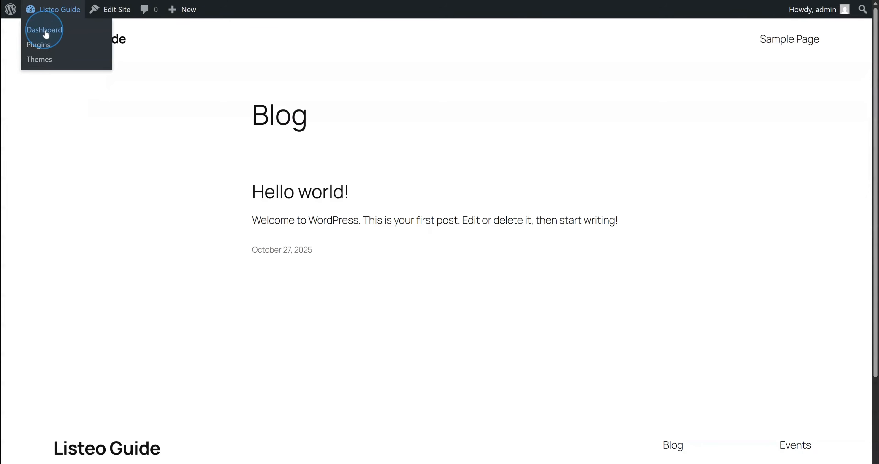
{"action": "left_click", "coordinate": [45, 60]}
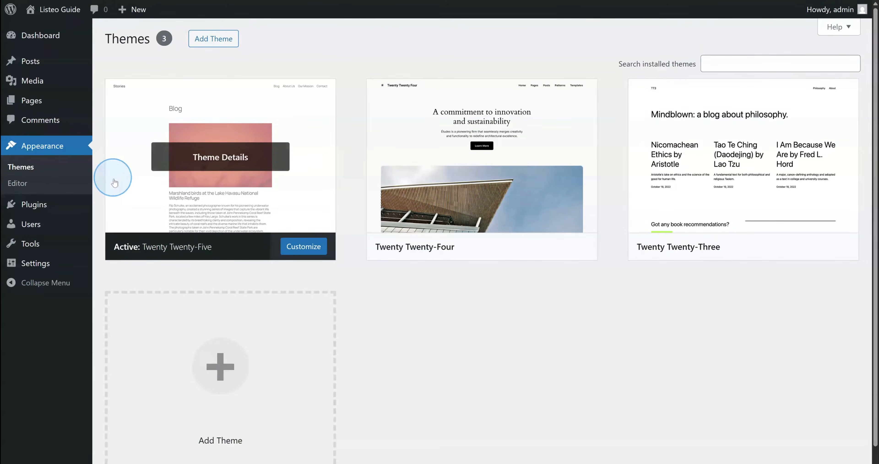
{"action": "left_click", "coordinate": [212, 44]}
{"action": "left_click", "coordinate": [213, 40]}
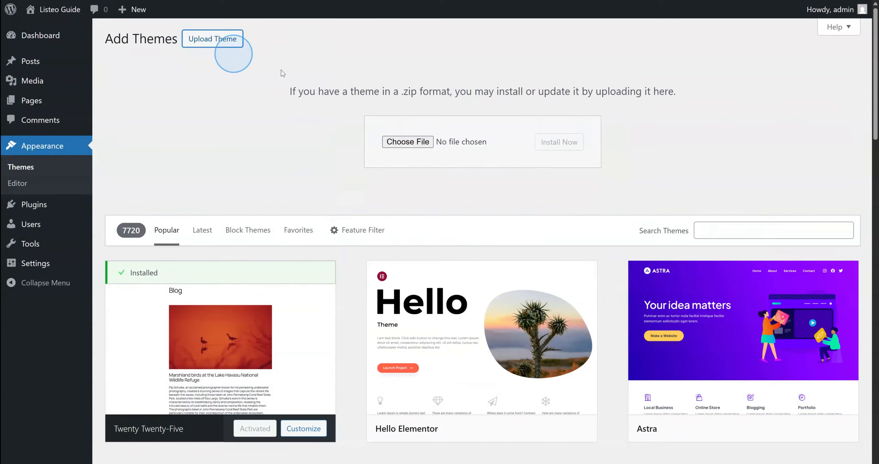
{"action": "left_click", "coordinate": [423, 142]}
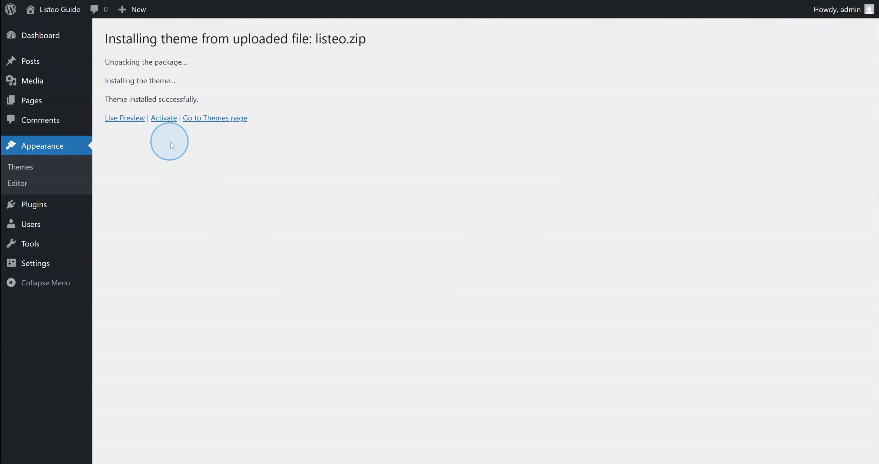
{"action": "left_click", "coordinate": [166, 120]}
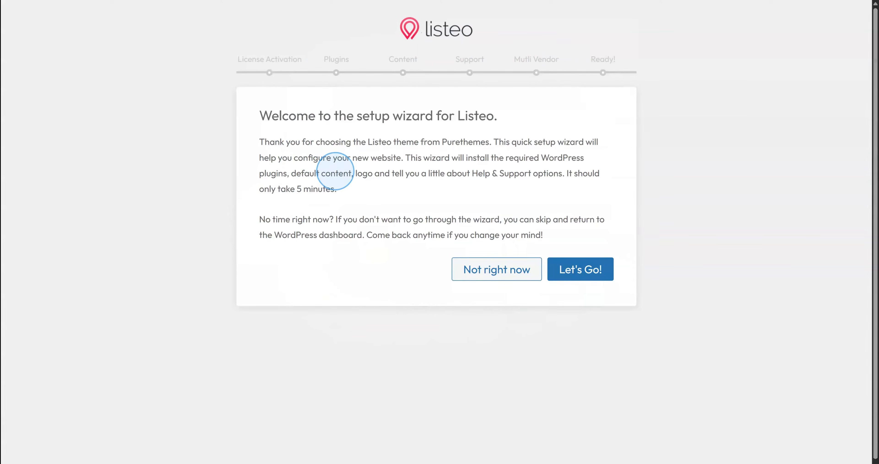
Start the wizard, activate the Listeo license with the pasted code, and continue past Plugins
{"action": "left_click", "coordinate": [570, 271]}
{"action": "left_click", "coordinate": [422, 299]}
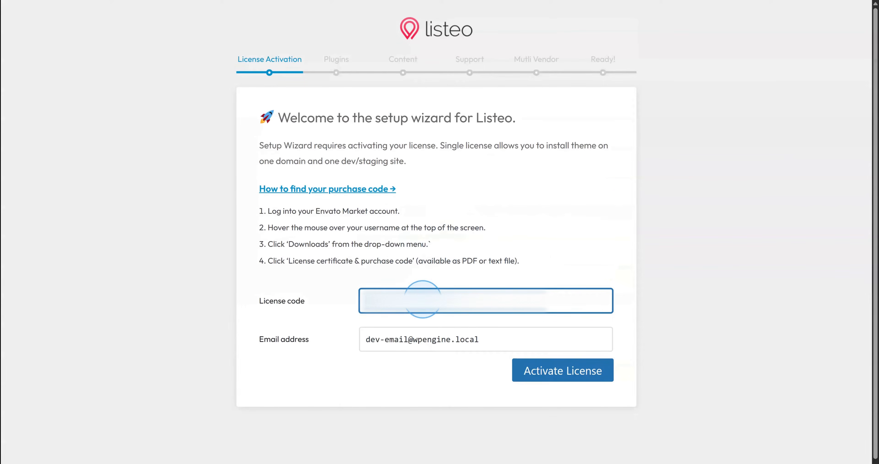
{"action": "key", "text": "ctrl+v"}
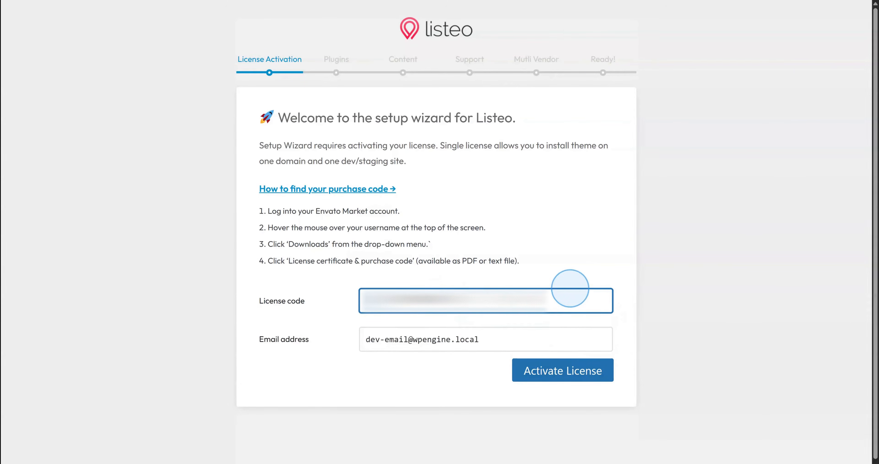
{"action": "left_click", "coordinate": [565, 371]}
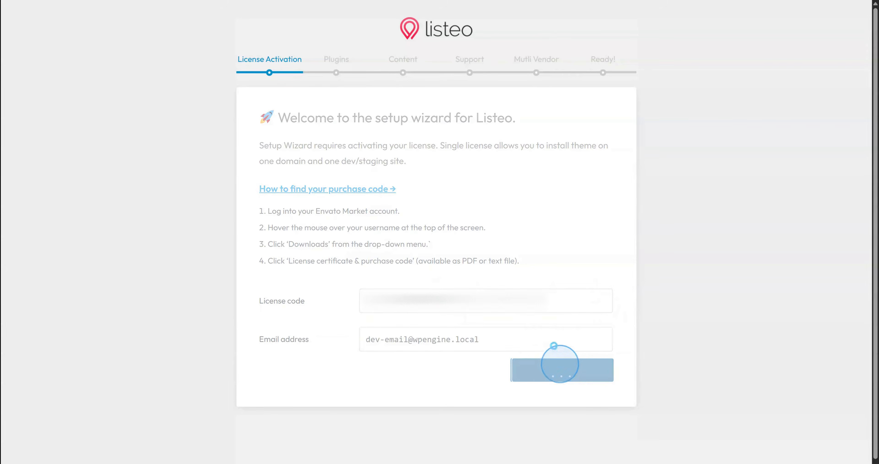
{"action": "left_click", "coordinate": [545, 256]}
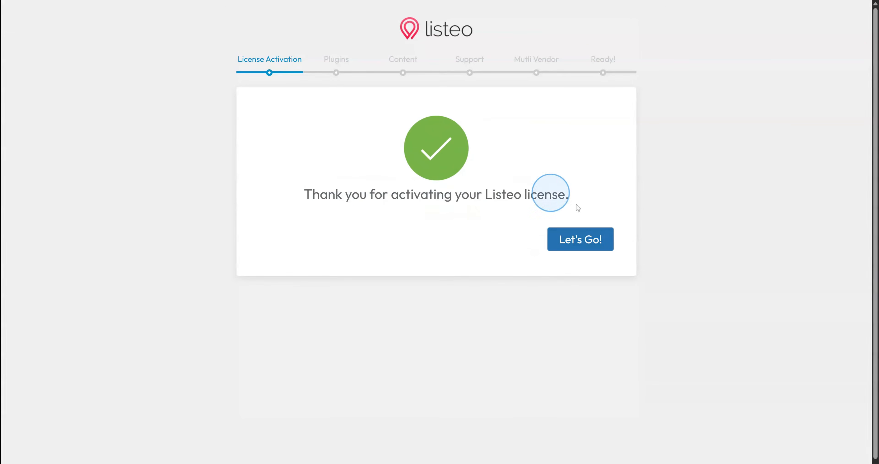
{"action": "left_click", "coordinate": [593, 247]}
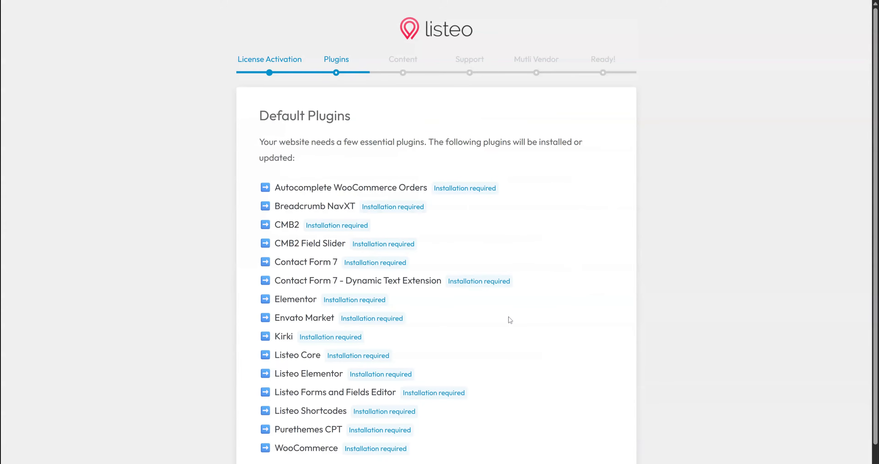
{"action": "scroll", "coordinate": [493, 304], "scroll_direction": "down", "scroll_amount": 2}
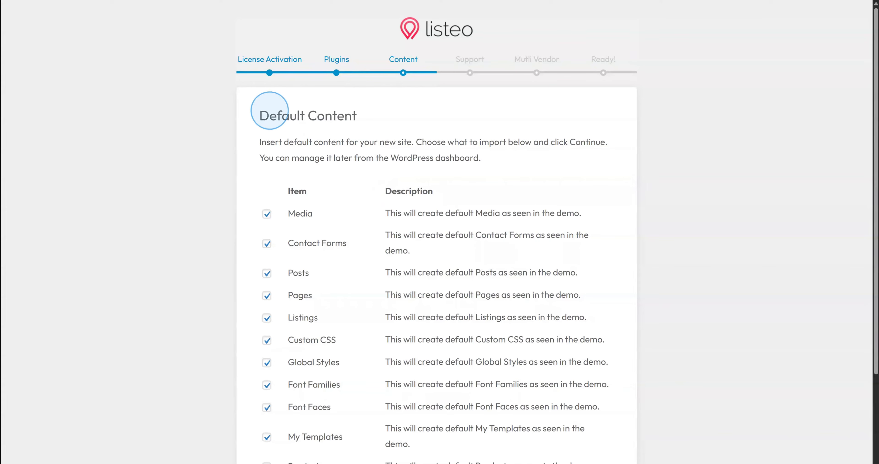
Import the selected Listeo default demo content
{"action": "scroll", "coordinate": [270, 111], "scroll_direction": "down", "scroll_amount": 3}
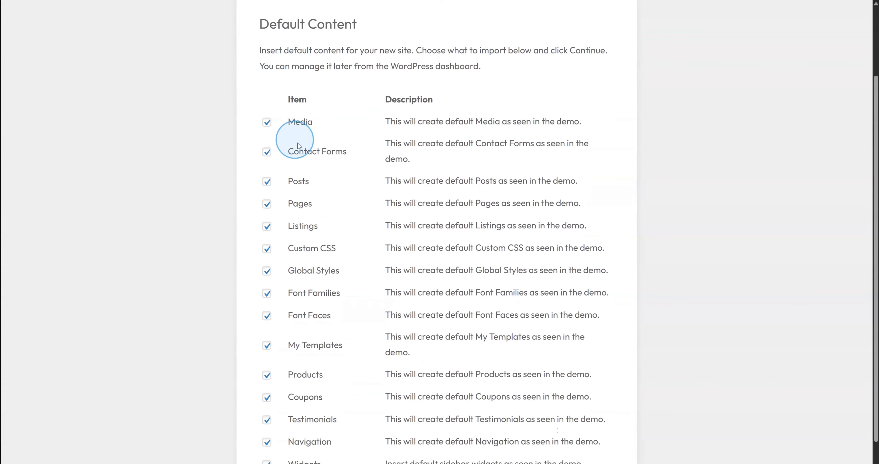
{"action": "scroll", "coordinate": [375, 204], "scroll_direction": "down", "scroll_amount": 1}
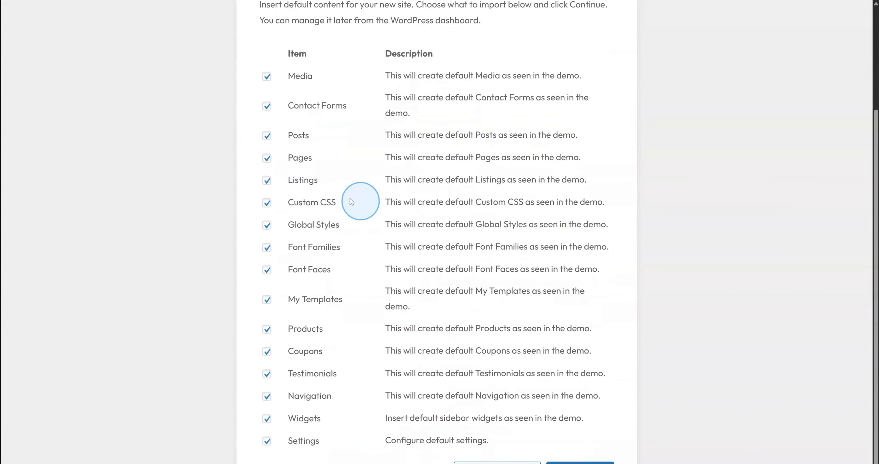
{"action": "scroll", "coordinate": [598, 444], "scroll_direction": "down", "scroll_amount": 1}
{"action": "left_click", "coordinate": [596, 450]}
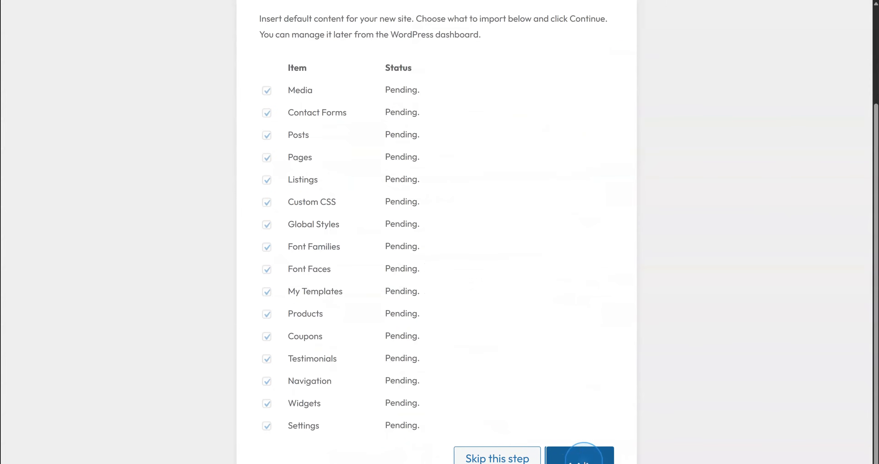
Continue past Help & Support and skip the Dokan multi-vendor marketplace step
{"action": "scroll", "coordinate": [675, 328], "scroll_direction": "up", "scroll_amount": 3}
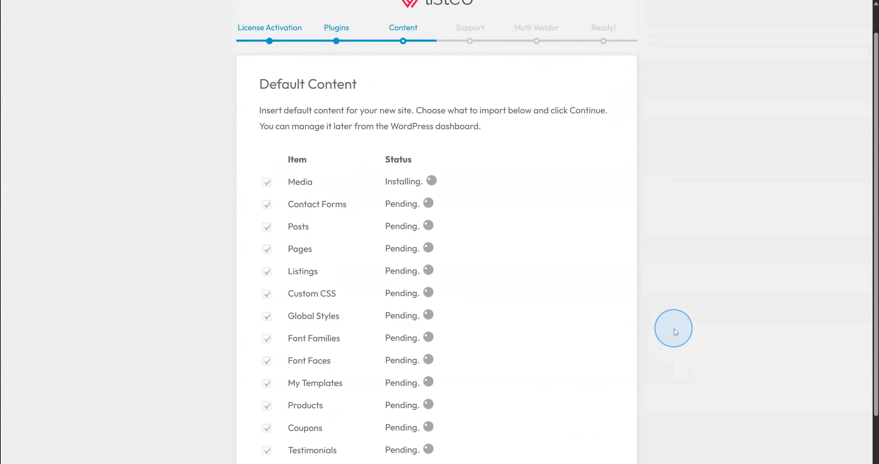
{"action": "scroll", "coordinate": [568, 315], "scroll_direction": "down", "scroll_amount": 3}
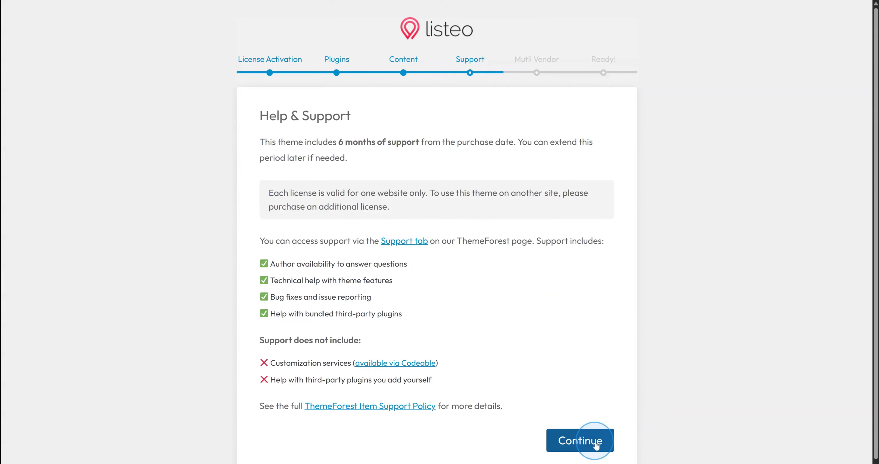
{"action": "left_click", "coordinate": [596, 443]}
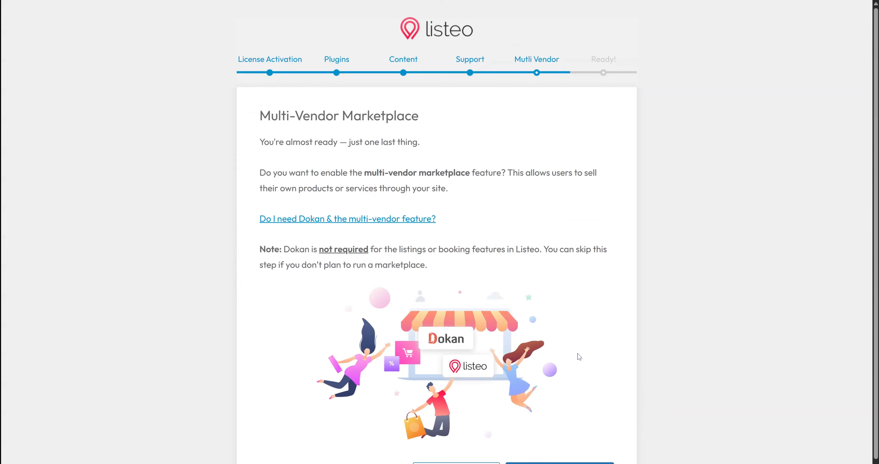
{"action": "scroll", "coordinate": [580, 356], "scroll_direction": "down", "scroll_amount": 1}
{"action": "left_click", "coordinate": [484, 453]}
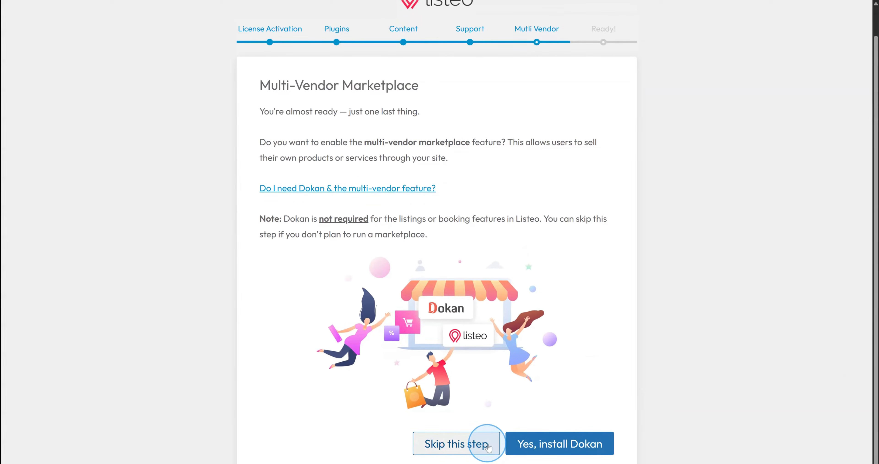
{"action": "left_click", "coordinate": [489, 447]}
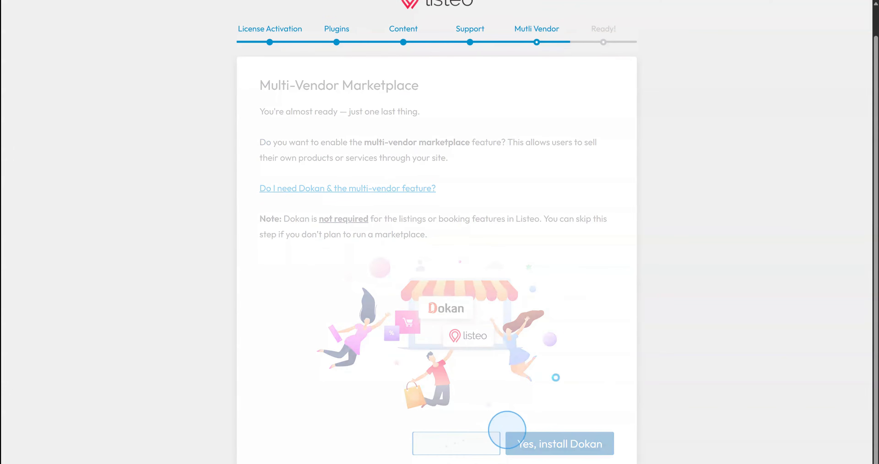
{"action": "scroll", "coordinate": [628, 290], "scroll_direction": "down", "scroll_amount": 3}
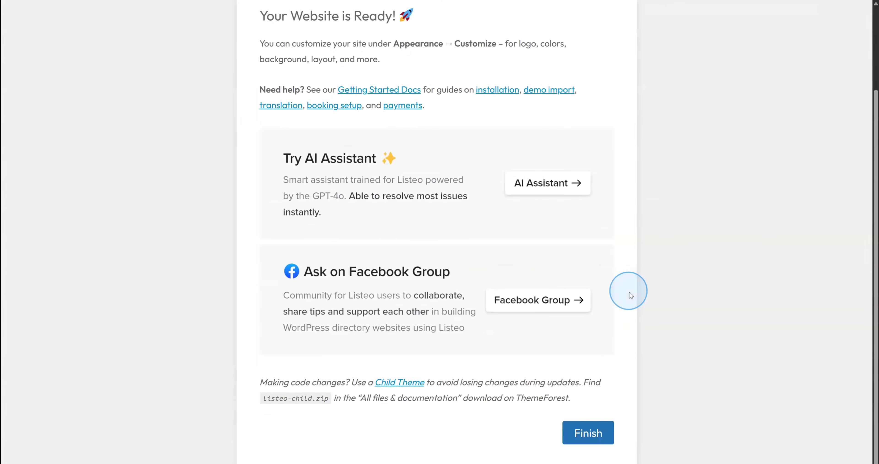
Finish the wizard and scroll through the new demo homepage and back to the top
{"action": "left_click", "coordinate": [583, 435]}
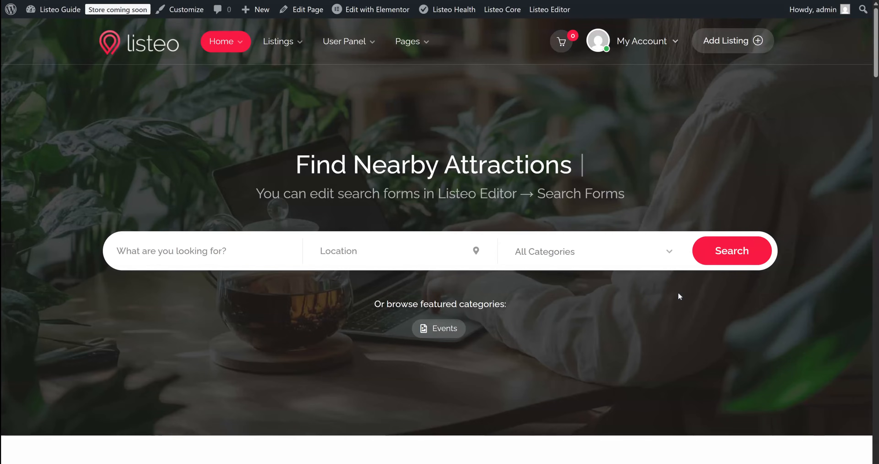
{"action": "scroll", "coordinate": [671, 288], "scroll_direction": "down", "scroll_amount": 4}
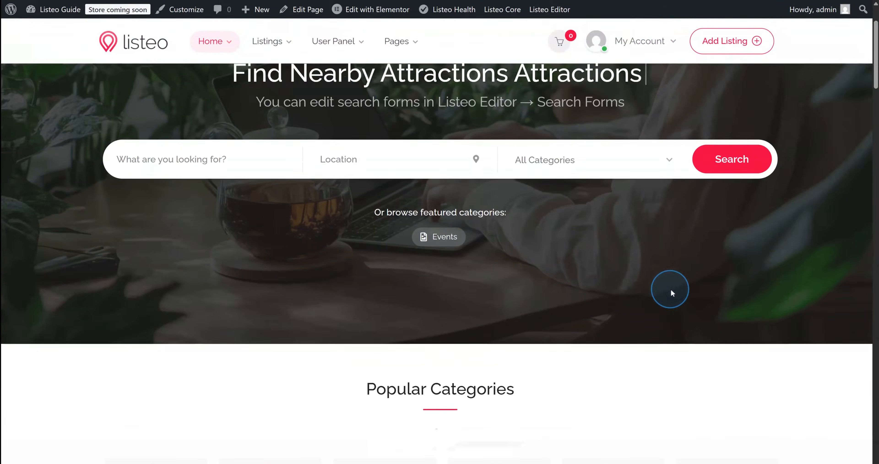
{"action": "scroll", "coordinate": [675, 285], "scroll_direction": "down", "scroll_amount": 12}
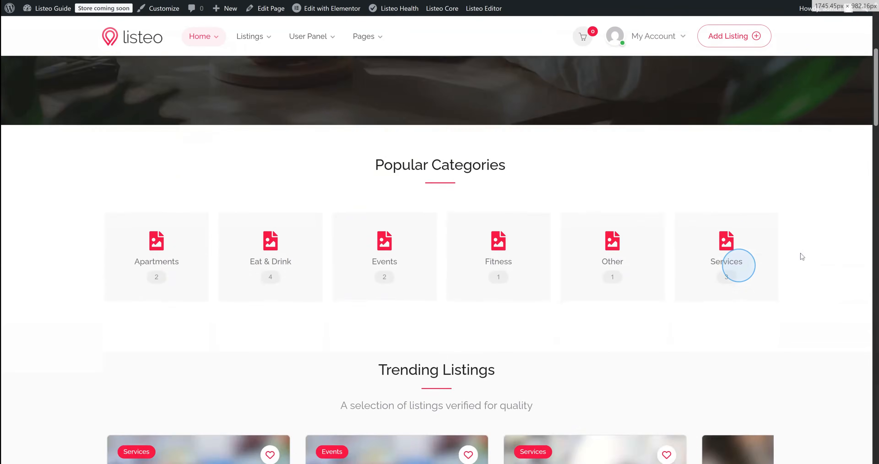
{"action": "scroll", "coordinate": [800, 255], "scroll_direction": "down", "scroll_amount": 15}
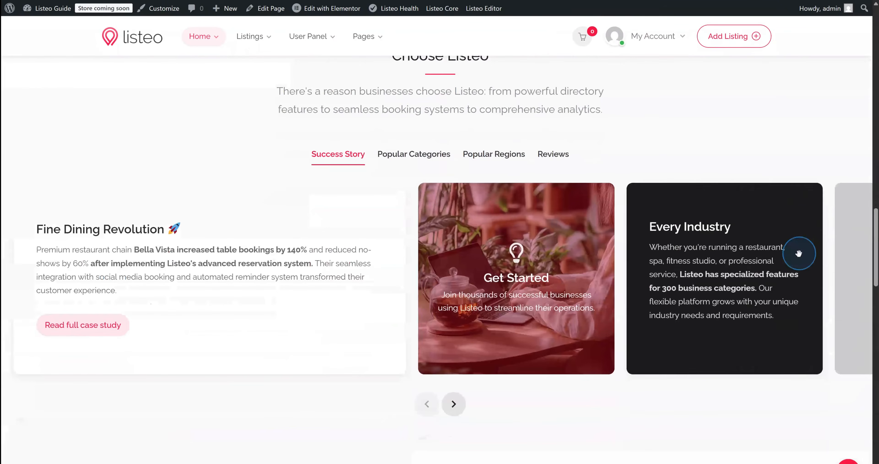
{"action": "scroll", "coordinate": [800, 260], "scroll_direction": "down", "scroll_amount": 5}
{"action": "scroll", "coordinate": [798, 259], "scroll_direction": "up", "scroll_amount": 20}
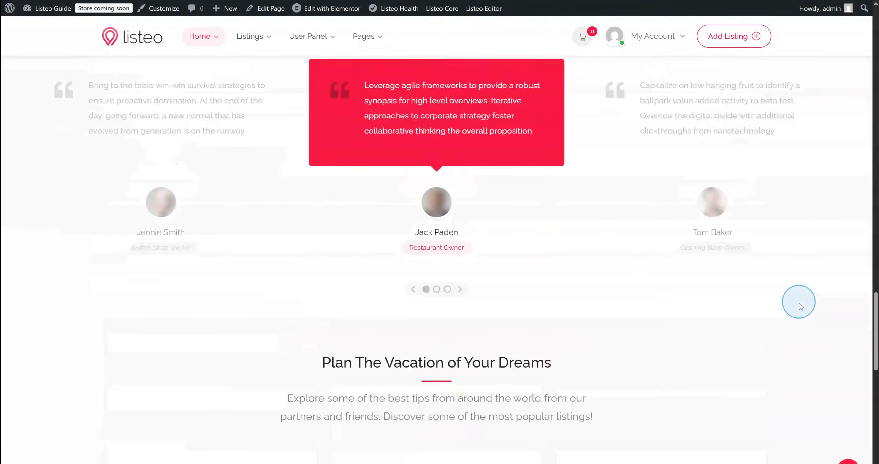
{"action": "scroll", "coordinate": [799, 299], "scroll_direction": "up", "scroll_amount": 10}
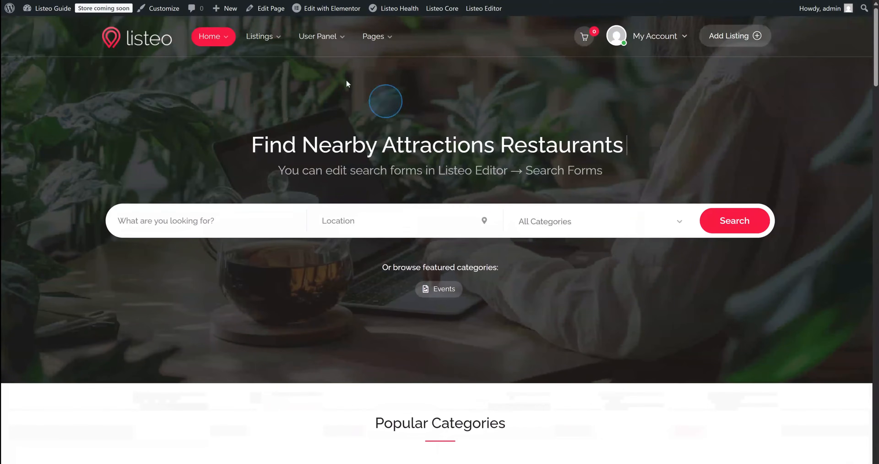
{"action": "mouse_move", "coordinate": [212, 38]}
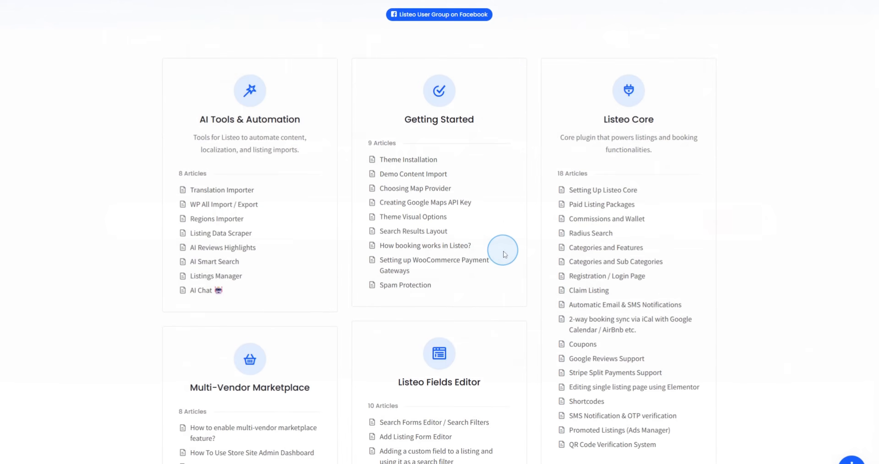
{"action": "scroll", "coordinate": [505, 257], "scroll_direction": "up", "scroll_amount": 1}
Ask the docs AI Assistant about adding categories, paid packages, and 'where can I add custom fields to listings'
{"action": "scroll", "coordinate": [505, 257], "scroll_direction": "up", "scroll_amount": 3}
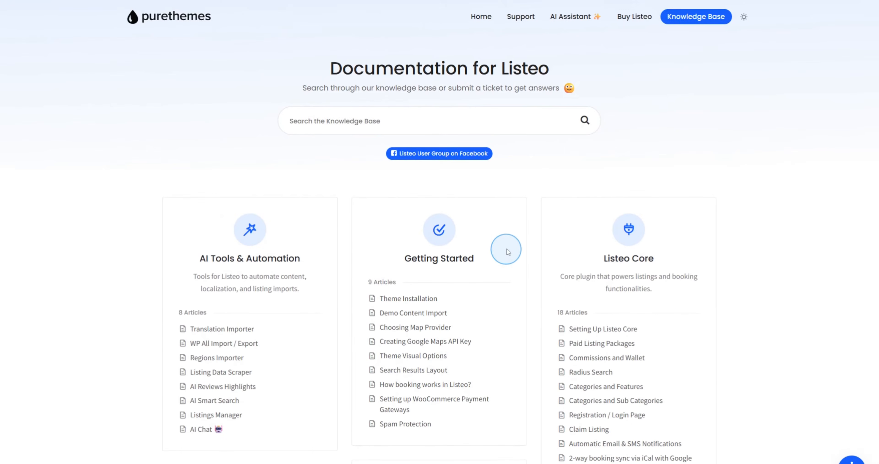
{"action": "left_click", "coordinate": [577, 17]}
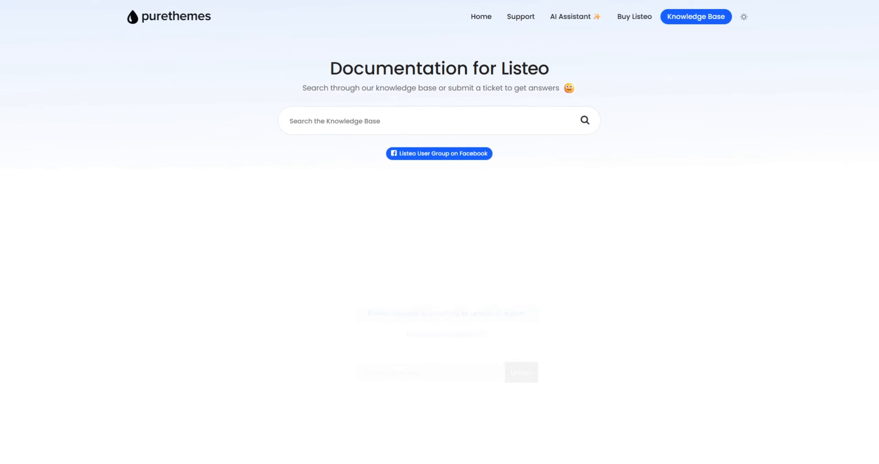
{"action": "scroll", "coordinate": [311, 371], "scroll_direction": "down", "scroll_amount": 3}
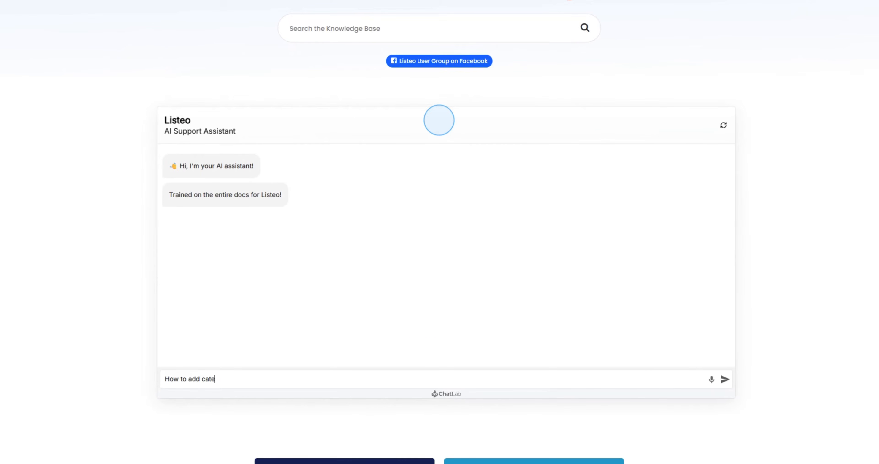
{"action": "type", "text": "s"}
{"action": "key", "text": "Return"}
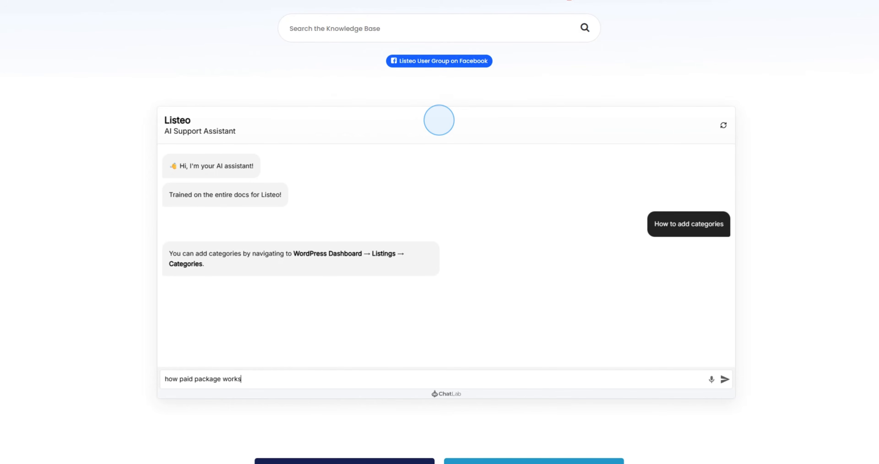
{"action": "key", "text": "Return"}
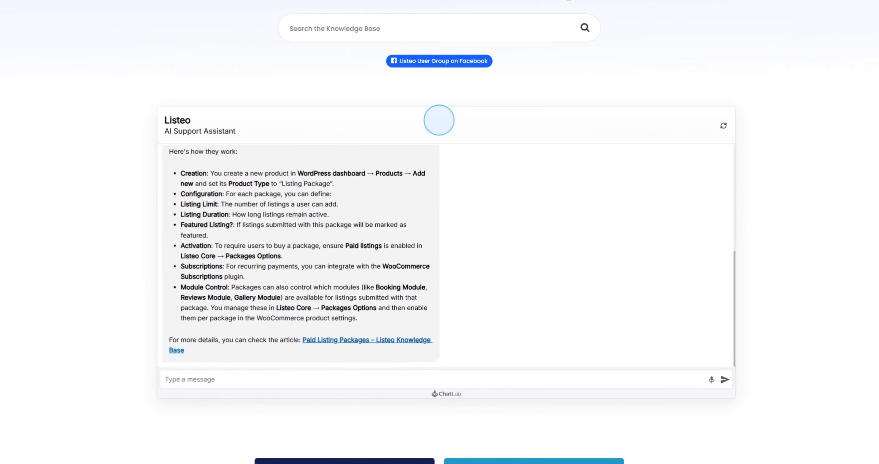
{"action": "type", "text": "where can I add custom fields to"}
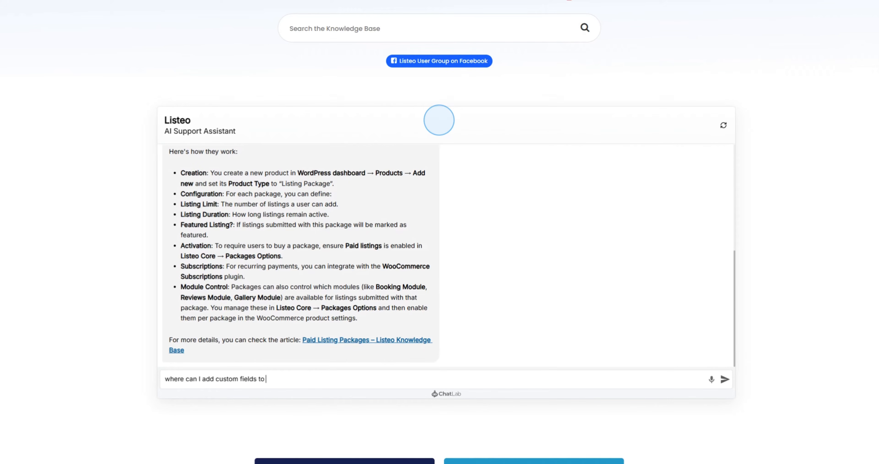
{"action": "type", "text": " listings"}
{"action": "key", "text": "Return"}
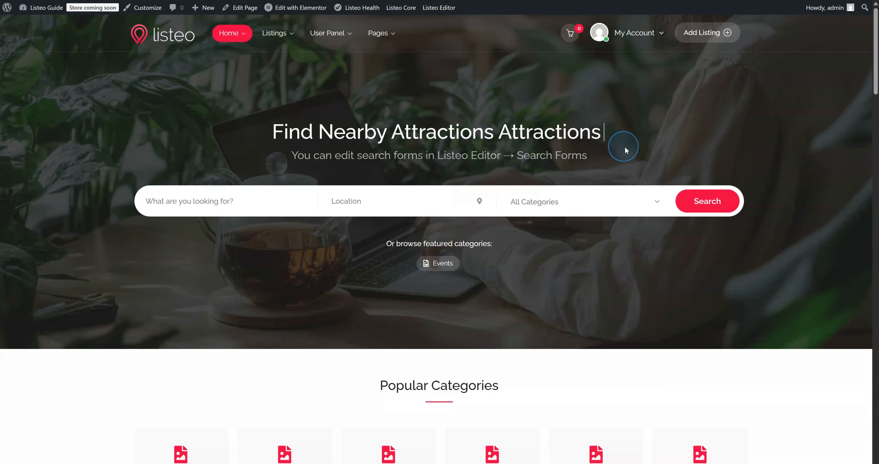
Scroll through the homepage and back up, then open Home Sample 6 from the Home menu
{"action": "scroll", "coordinate": [631, 147], "scroll_direction": "down", "scroll_amount": 15}
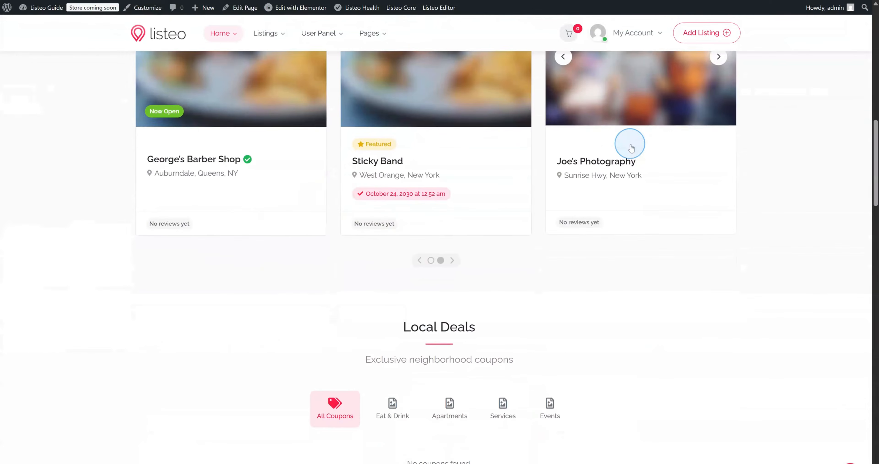
{"action": "scroll", "coordinate": [631, 147], "scroll_direction": "down", "scroll_amount": 18}
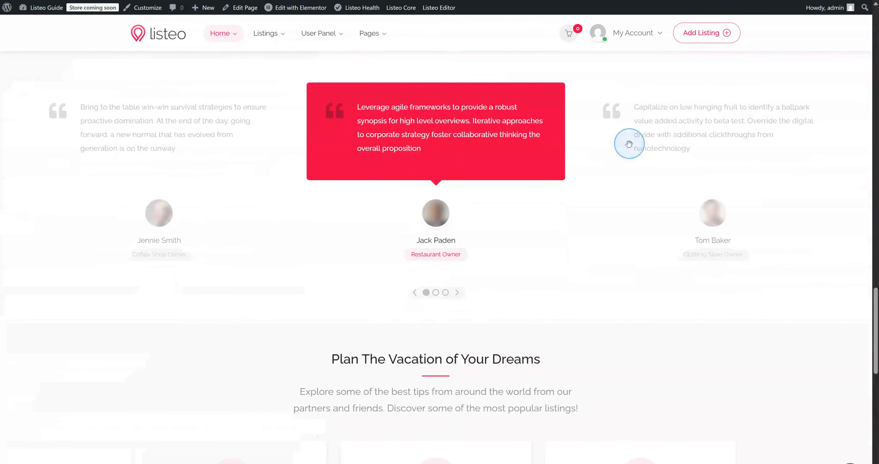
{"action": "scroll", "coordinate": [627, 146], "scroll_direction": "up", "scroll_amount": 10}
{"action": "scroll", "coordinate": [627, 145], "scroll_direction": "up", "scroll_amount": 20}
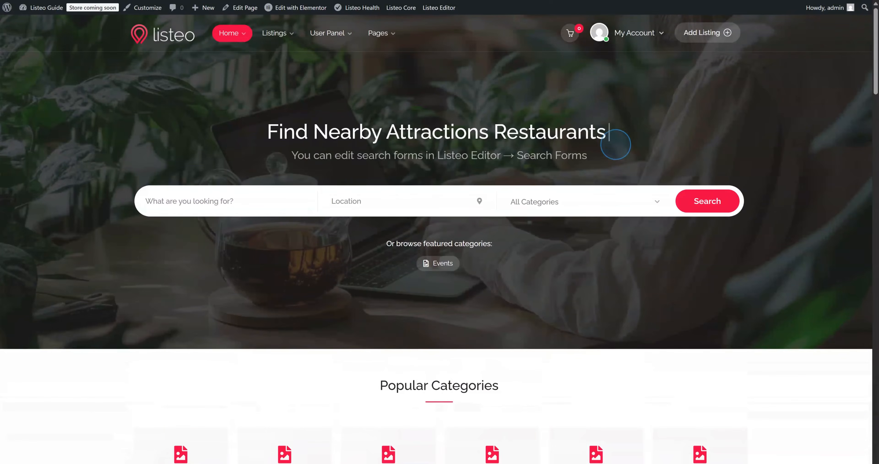
{"action": "mouse_move", "coordinate": [232, 41]}
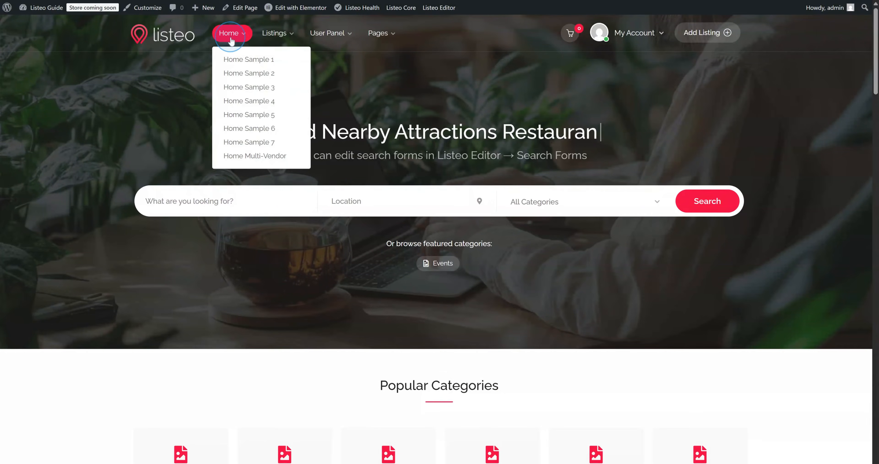
{"action": "left_click", "coordinate": [260, 132]}
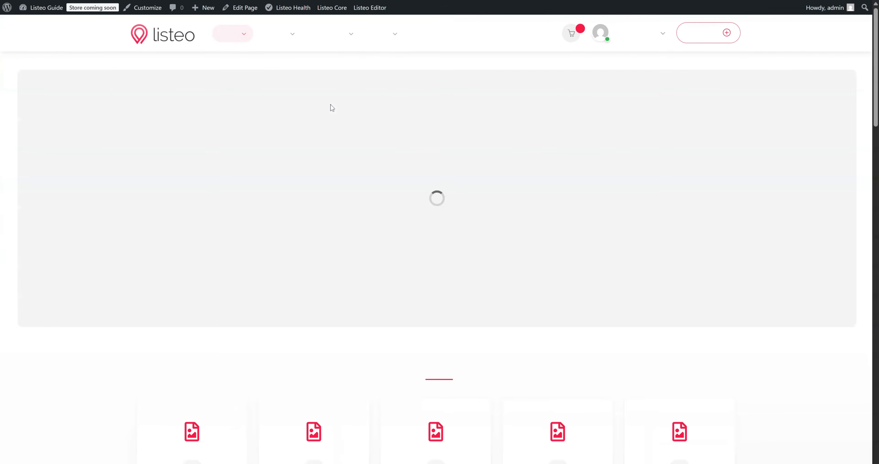
Open Home Sample 2 from the Home menu and open and close its side menu
{"action": "mouse_move", "coordinate": [232, 33]}
{"action": "left_click", "coordinate": [245, 75]}
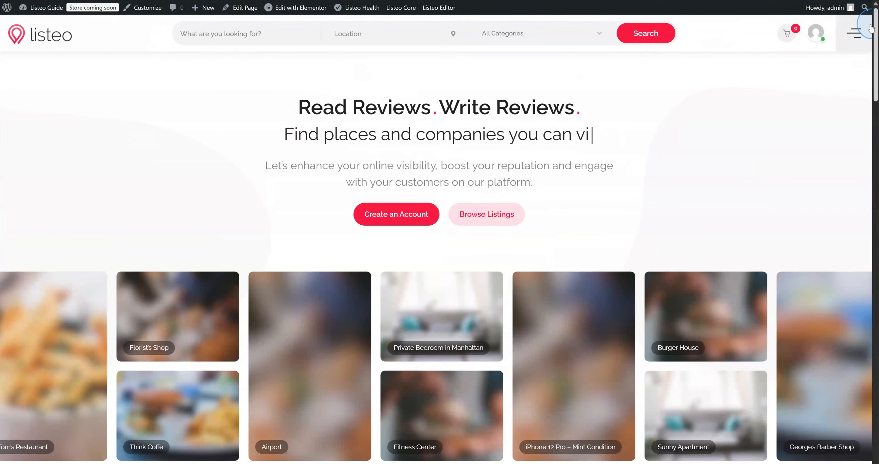
{"action": "left_click", "coordinate": [847, 54]}
{"action": "left_click", "coordinate": [866, 43]}
Switch the page's showcase to the Coaching panel
{"action": "scroll", "coordinate": [619, 170], "scroll_direction": "down", "scroll_amount": 10}
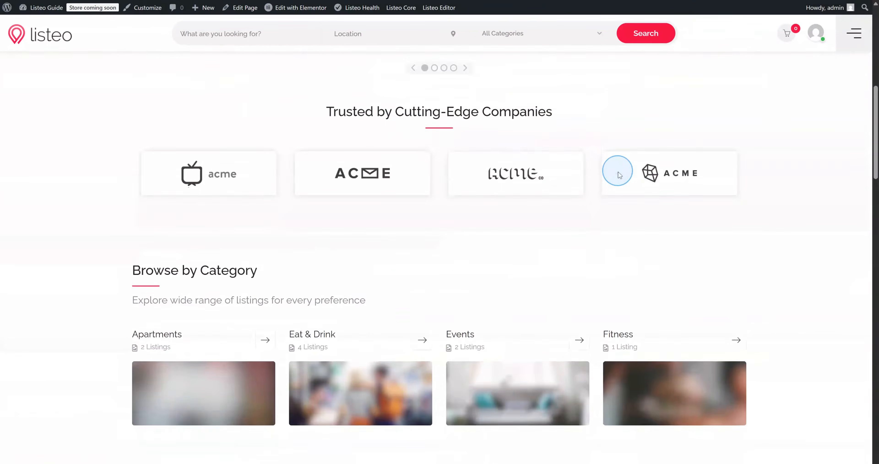
{"action": "scroll", "coordinate": [619, 175], "scroll_direction": "down", "scroll_amount": 15}
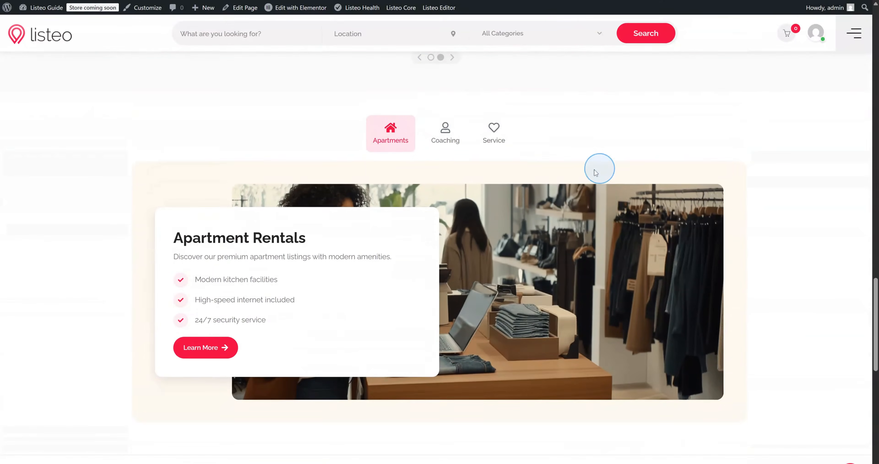
{"action": "scroll", "coordinate": [596, 172], "scroll_direction": "up", "scroll_amount": 1}
{"action": "left_click", "coordinate": [445, 150]}
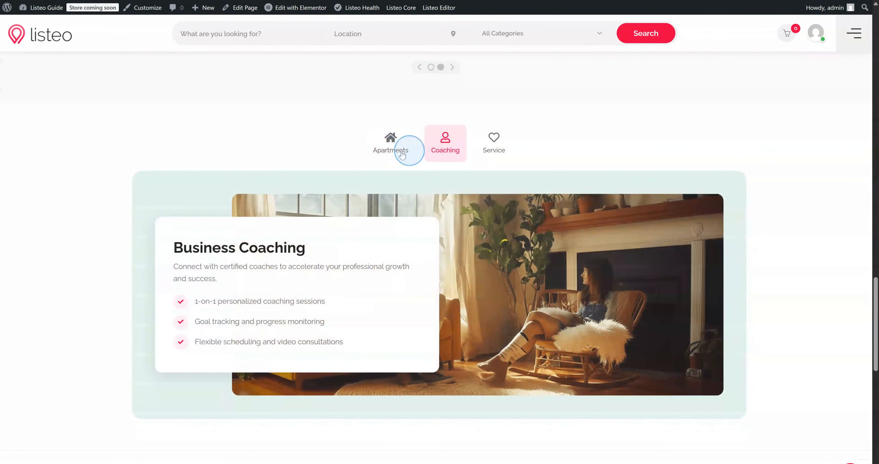
{"action": "scroll", "coordinate": [383, 154], "scroll_direction": "up", "scroll_amount": 12}
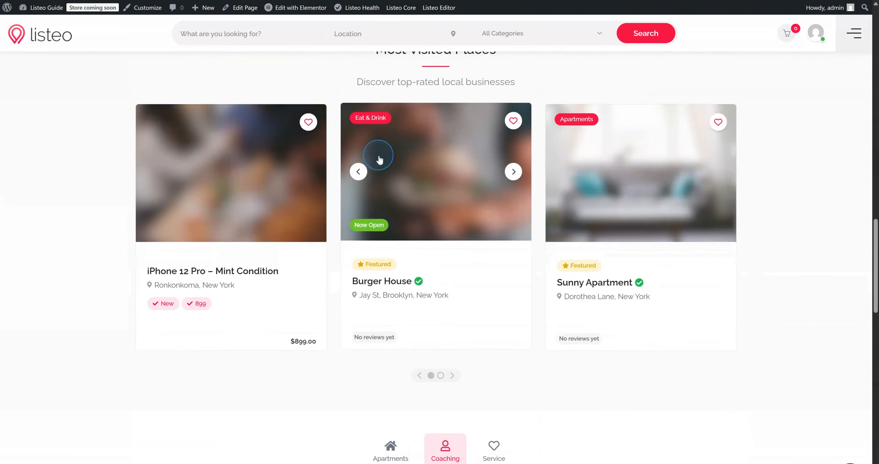
{"action": "scroll", "coordinate": [441, 191], "scroll_direction": "up", "scroll_amount": 15}
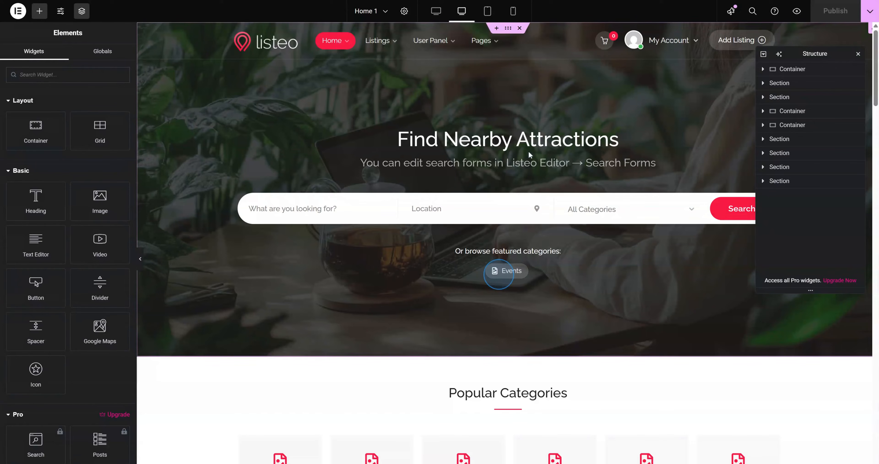
Change the Home Search Banner title from 'Find Nearby Attractions' to 'Find Nearby Places'
{"action": "left_click", "coordinate": [533, 145]}
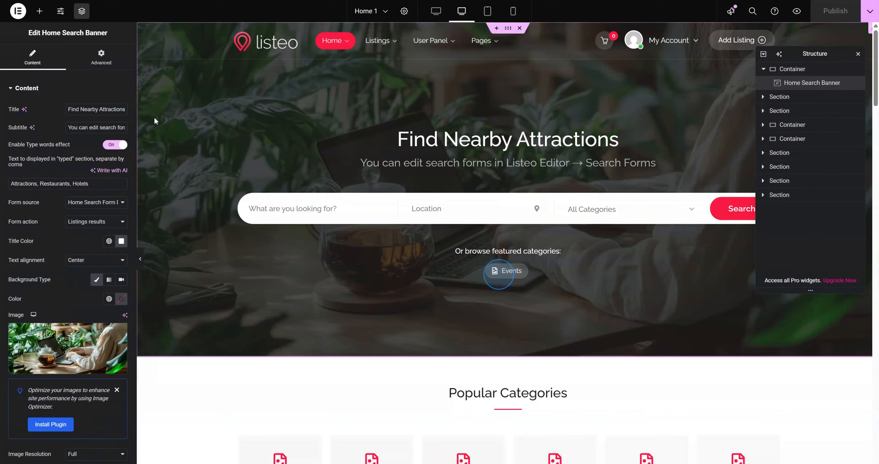
{"action": "left_click", "coordinate": [96, 109]}
{"action": "left_click_drag", "start_coordinate": [98, 109], "coordinate": [129, 110]}
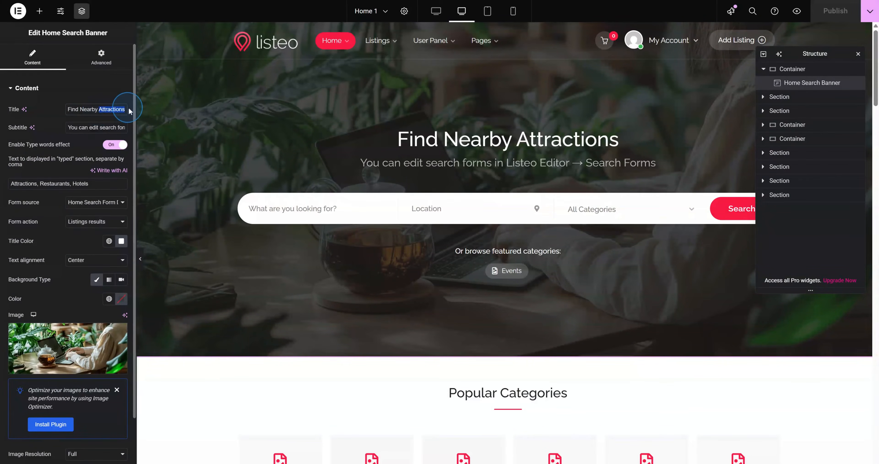
{"action": "type", "text": "Places"}
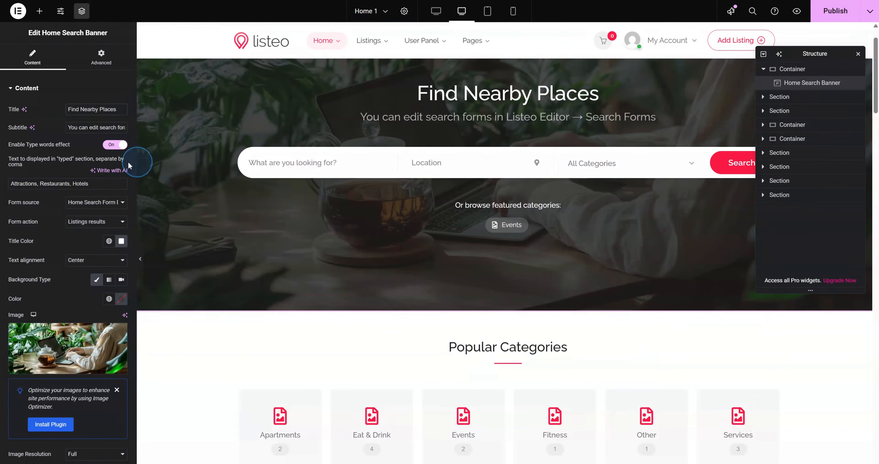
{"action": "left_click", "coordinate": [90, 204]}
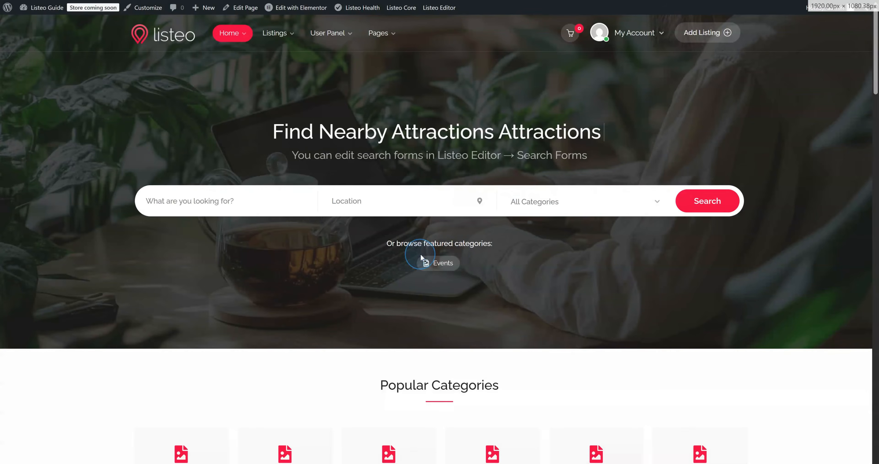
Run a listings search and pick Eat & Drink in the filters' category list
{"action": "left_click", "coordinate": [455, 262]}
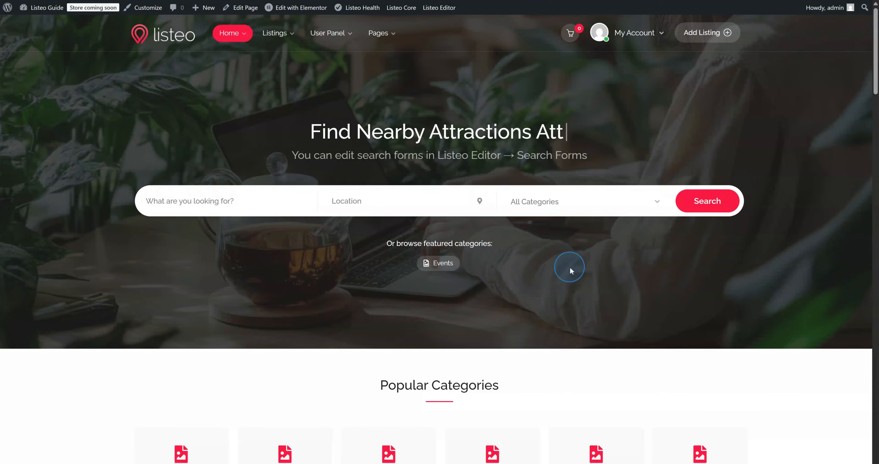
{"action": "left_click", "coordinate": [716, 204]}
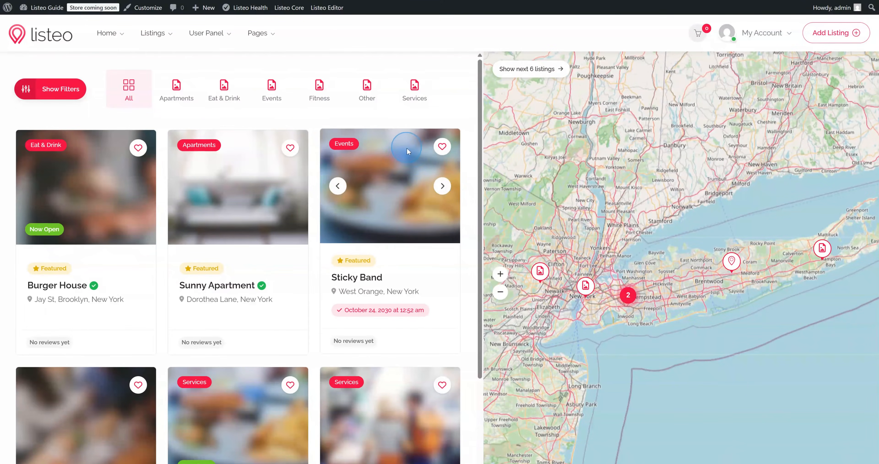
{"action": "left_click", "coordinate": [64, 96]}
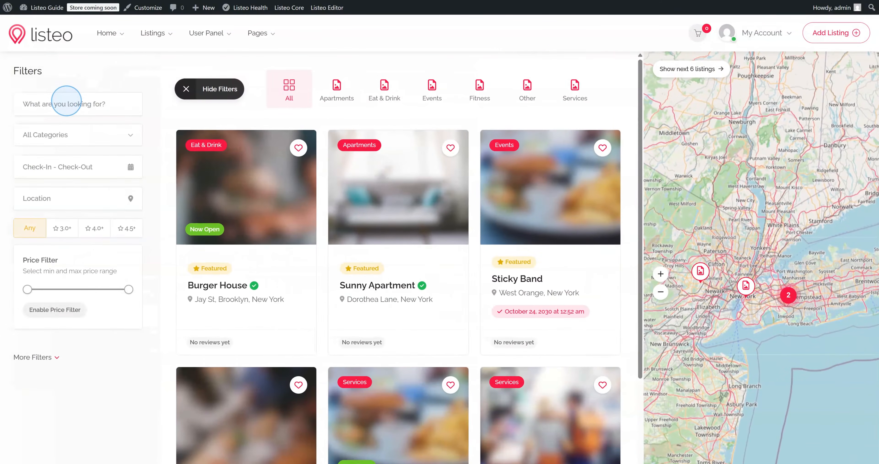
{"action": "left_click", "coordinate": [84, 137]}
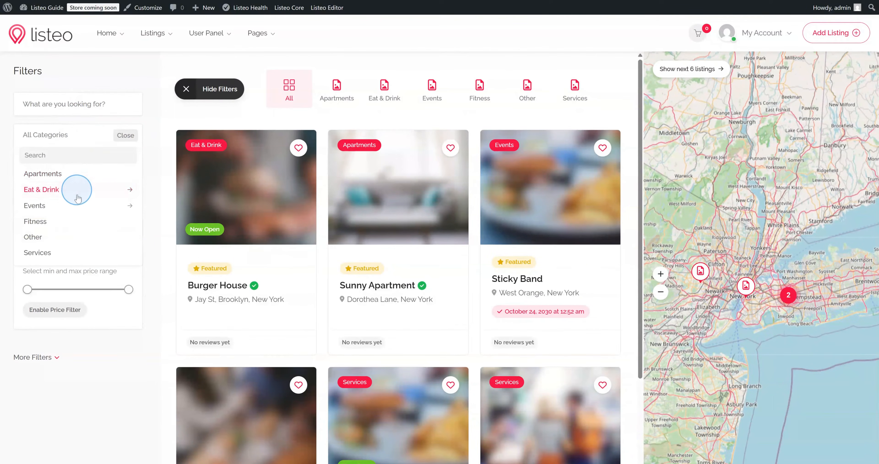
{"action": "left_click", "coordinate": [79, 186]}
{"action": "left_click", "coordinate": [117, 139]}
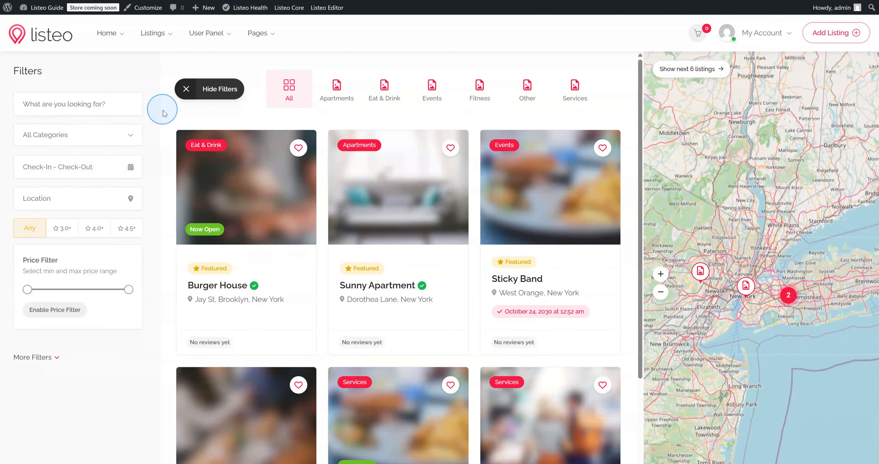
Hide the filters sidebar and preview the listings page in the theme Customizer
{"action": "left_click", "coordinate": [206, 90]}
{"action": "scroll", "coordinate": [217, 195], "scroll_direction": "down", "scroll_amount": 5}
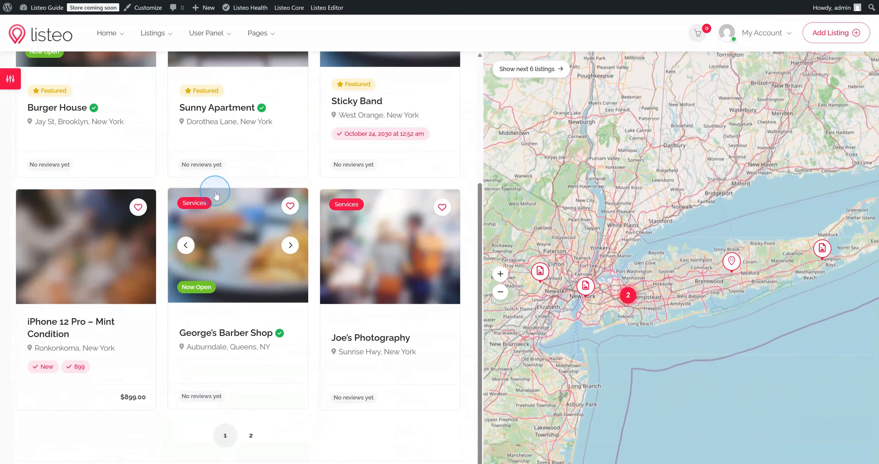
{"action": "scroll", "coordinate": [216, 195], "scroll_direction": "up", "scroll_amount": 5}
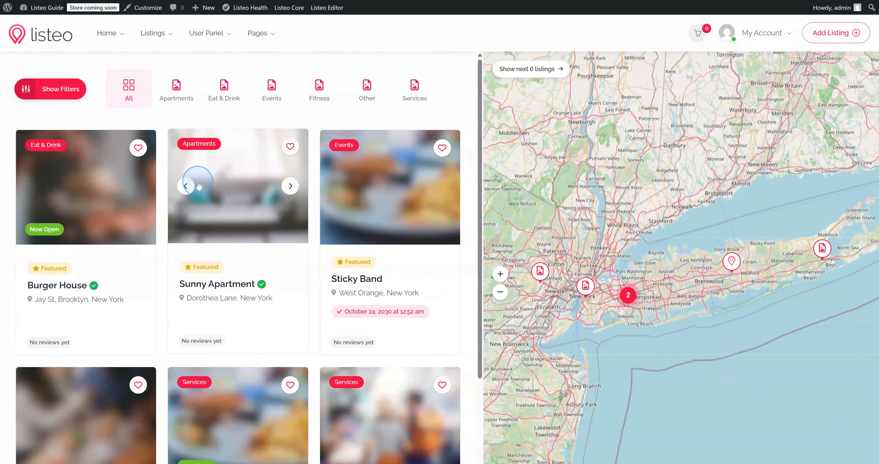
{"action": "left_click", "coordinate": [142, 9]}
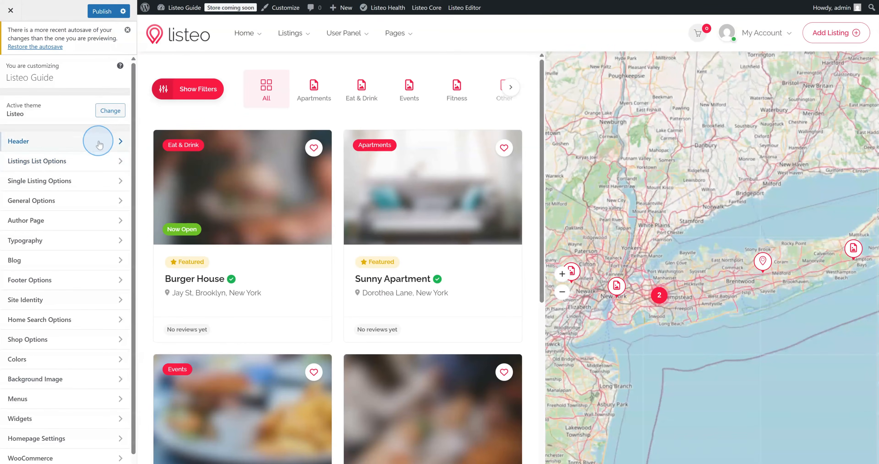
{"action": "left_click", "coordinate": [128, 30]}
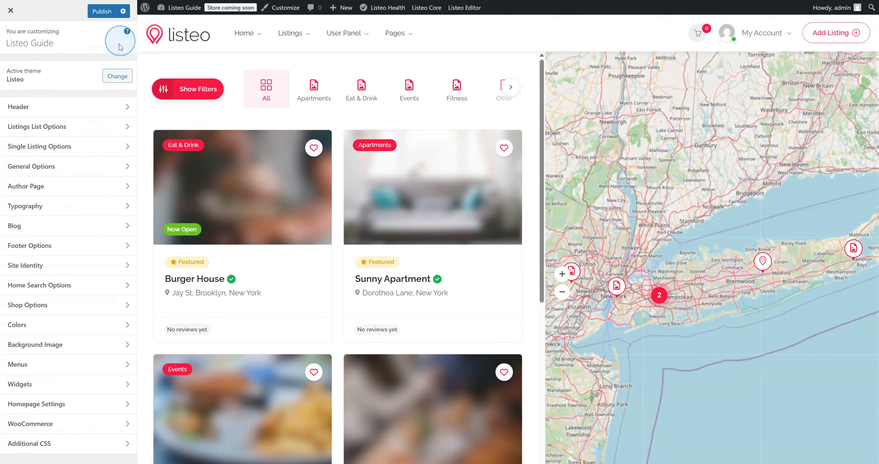
{"action": "left_click", "coordinate": [58, 130]}
{"action": "scroll", "coordinate": [38, 152], "scroll_direction": "down", "scroll_amount": 4}
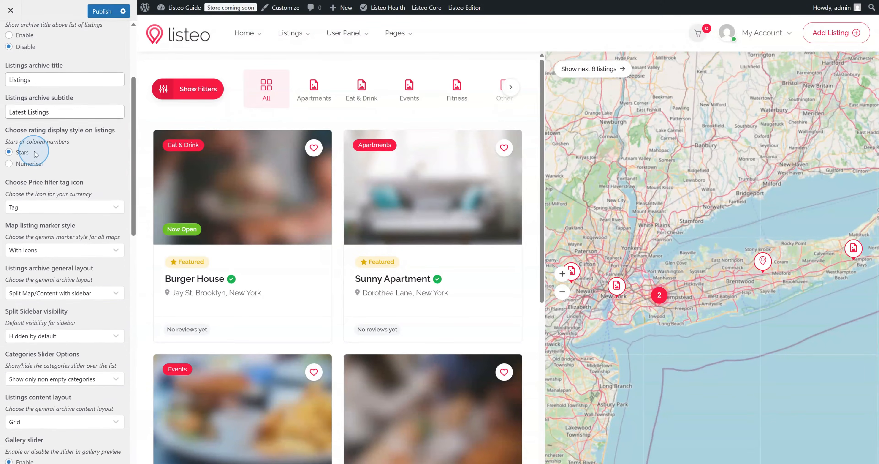
{"action": "scroll", "coordinate": [36, 154], "scroll_direction": "down", "scroll_amount": 2}
{"action": "left_click_drag", "start_coordinate": [9, 222], "coordinate": [92, 224]}
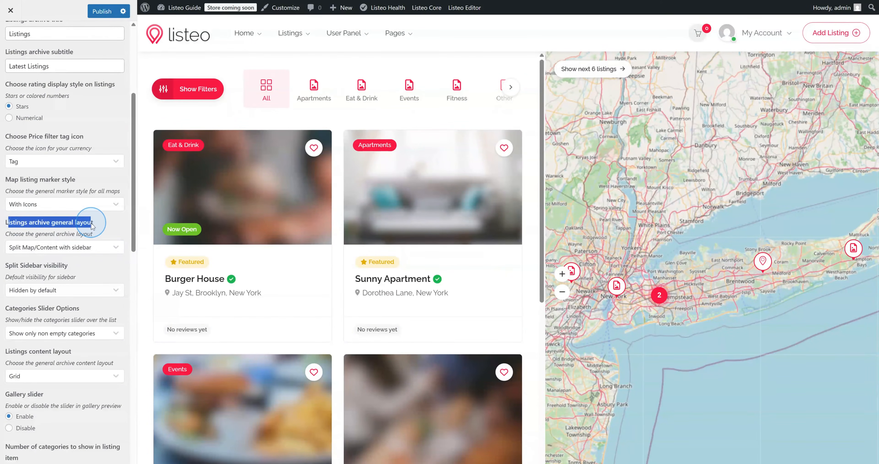
{"action": "left_click", "coordinate": [91, 224]}
{"action": "scroll", "coordinate": [87, 226], "scroll_direction": "down", "scroll_amount": 2}
{"action": "left_click", "coordinate": [82, 202]}
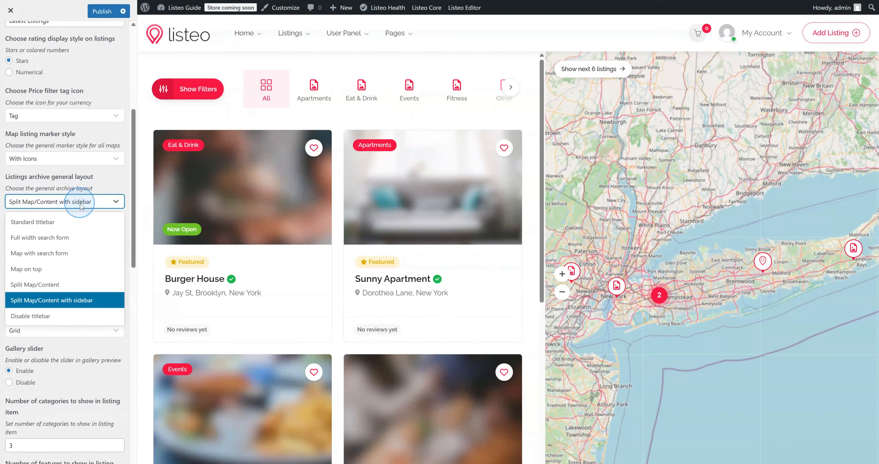
{"action": "left_click", "coordinate": [60, 286]}
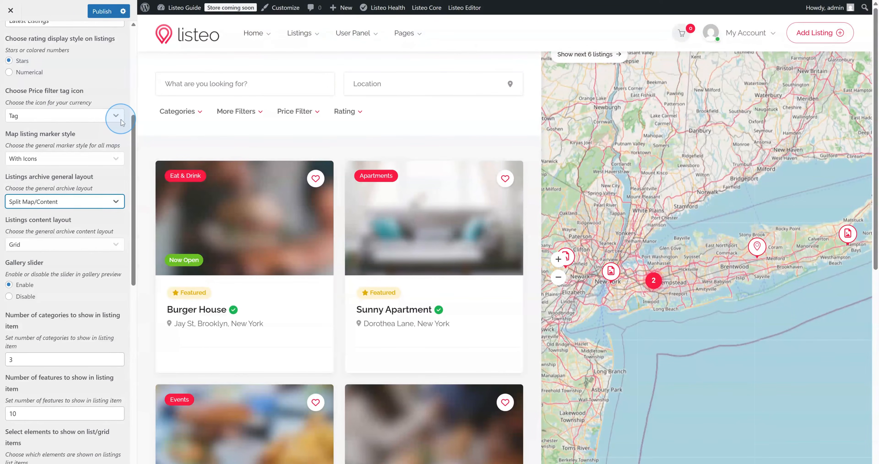
{"action": "left_click", "coordinate": [43, 245]}
{"action": "left_click", "coordinate": [40, 265]}
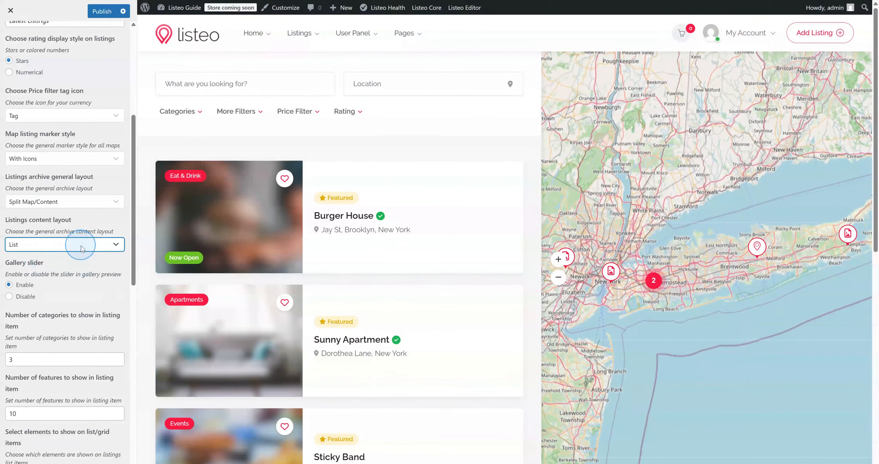
{"action": "left_click", "coordinate": [82, 245]}
{"action": "left_click", "coordinate": [82, 246]}
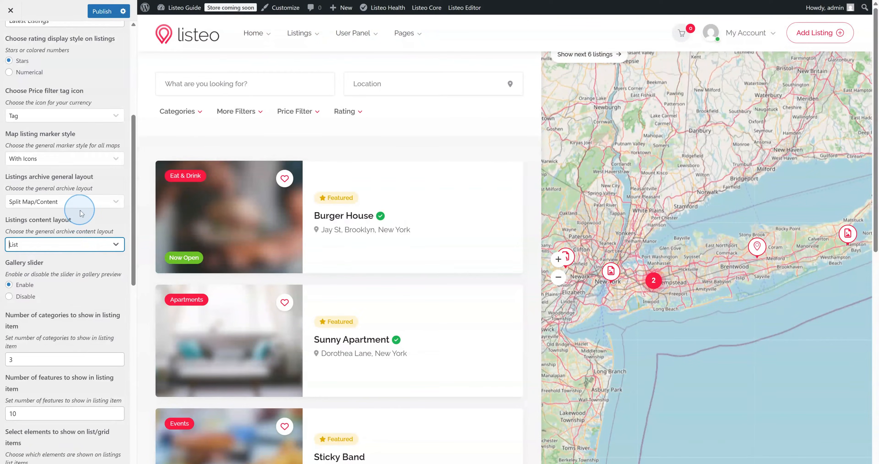
{"action": "left_click", "coordinate": [75, 202]}
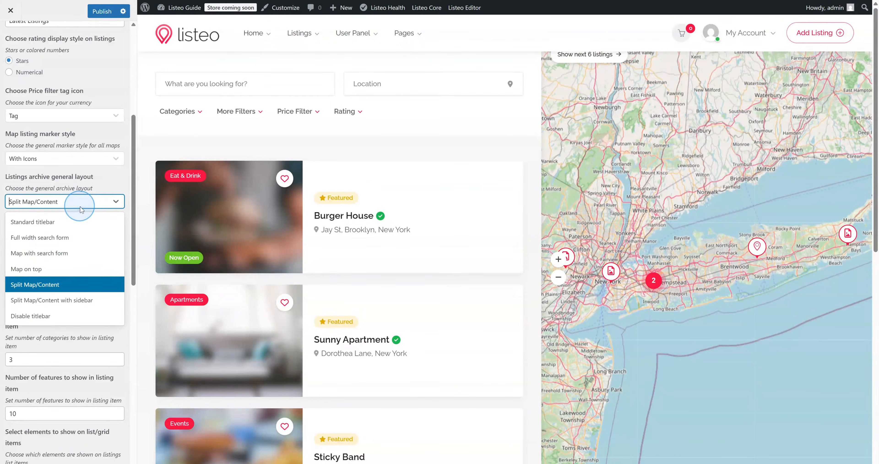
{"action": "left_click", "coordinate": [57, 298]}
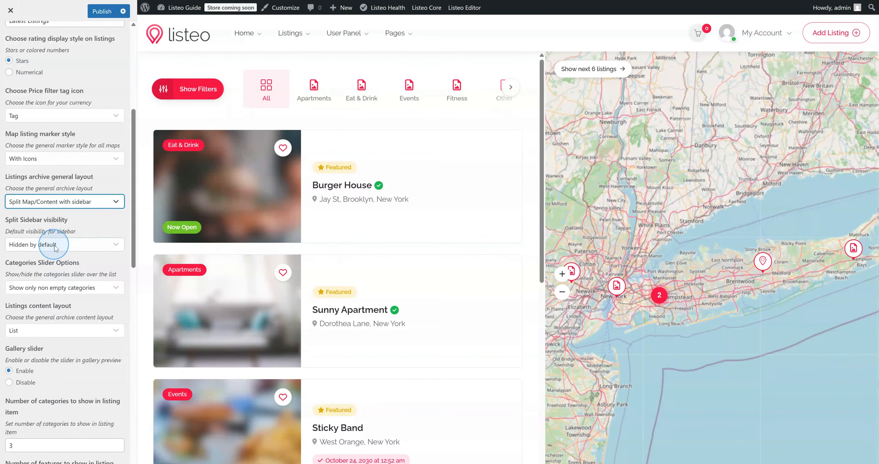
{"action": "left_click", "coordinate": [41, 329]}
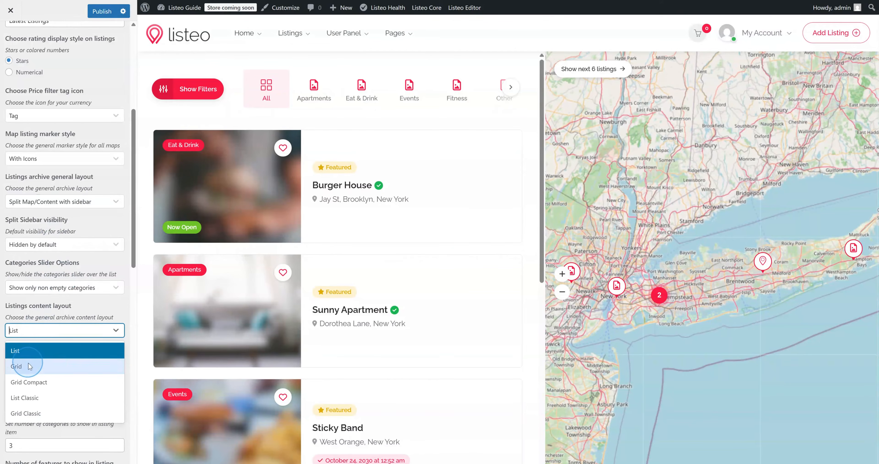
{"action": "left_click", "coordinate": [50, 367]}
{"action": "scroll", "coordinate": [49, 363], "scroll_direction": "down", "scroll_amount": 9}
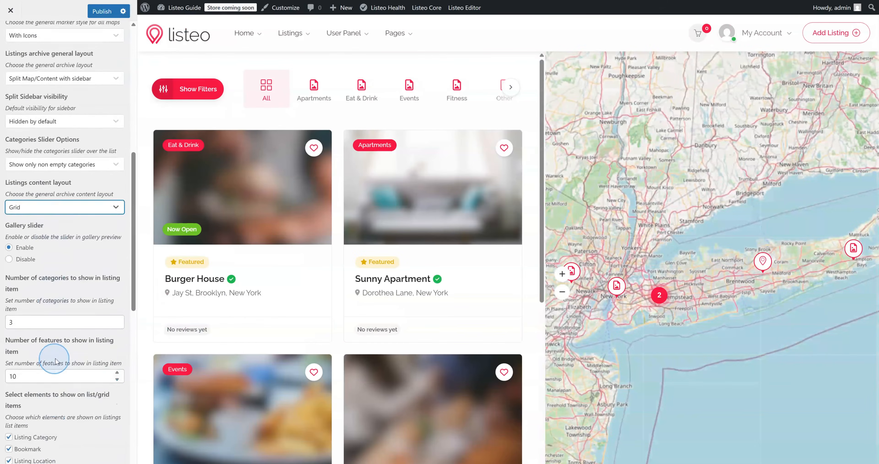
{"action": "scroll", "coordinate": [65, 346], "scroll_direction": "down", "scroll_amount": 7}
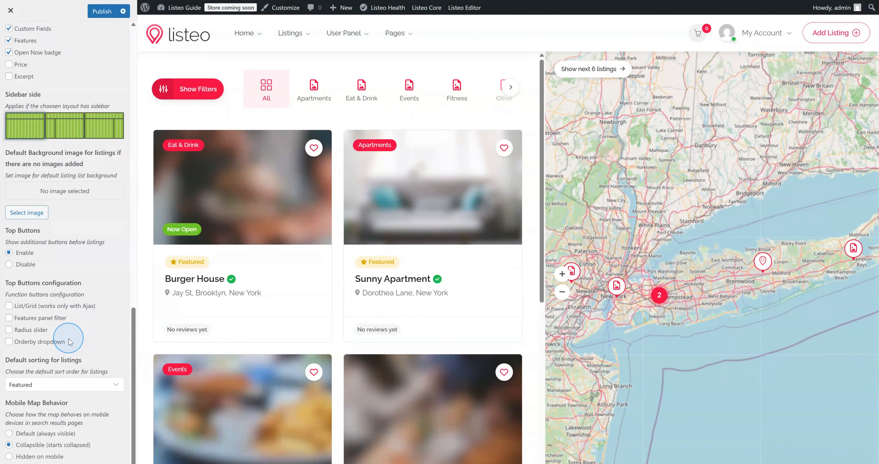
{"action": "scroll", "coordinate": [69, 334], "scroll_direction": "up", "scroll_amount": 15}
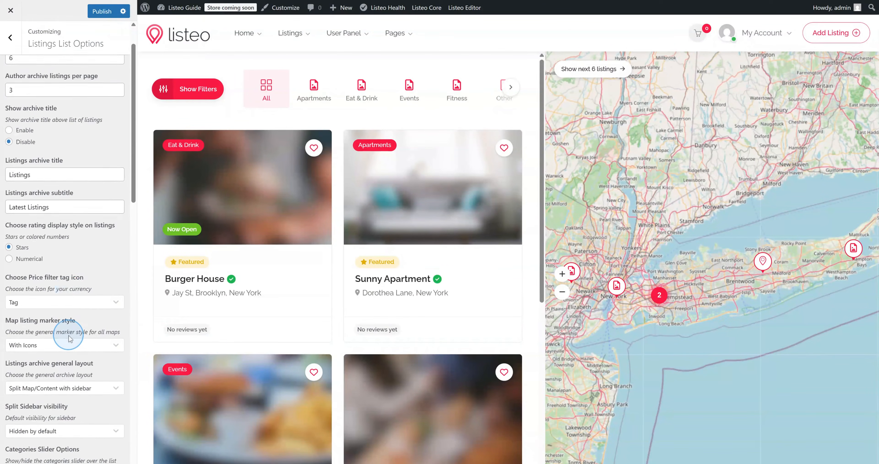
{"action": "left_click", "coordinate": [15, 42]}
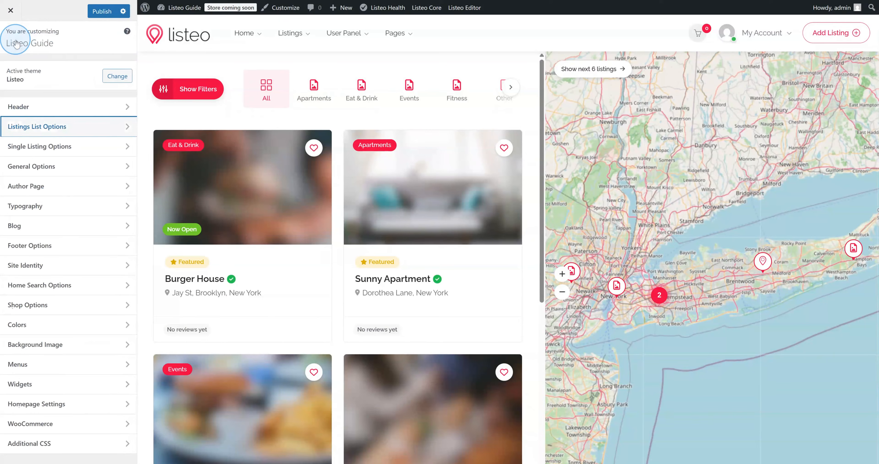
Look through the Header and Site Identity sections, then open the Colors section
{"action": "left_click", "coordinate": [53, 113]}
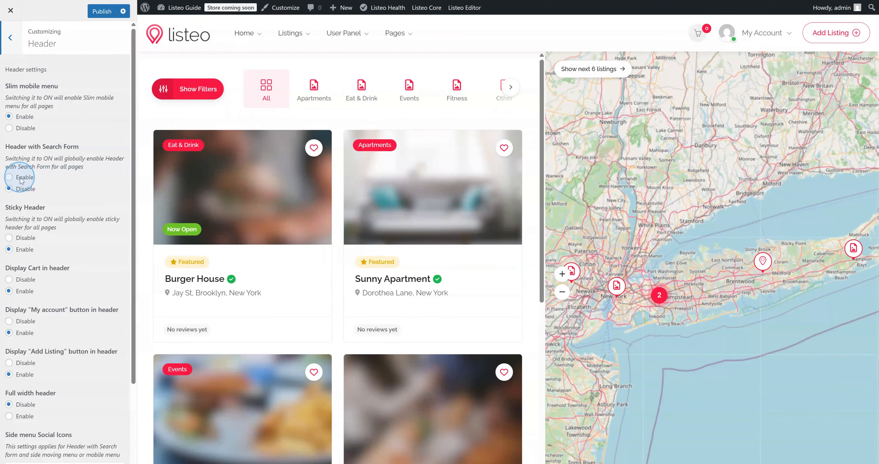
{"action": "scroll", "coordinate": [40, 201], "scroll_direction": "down", "scroll_amount": 3}
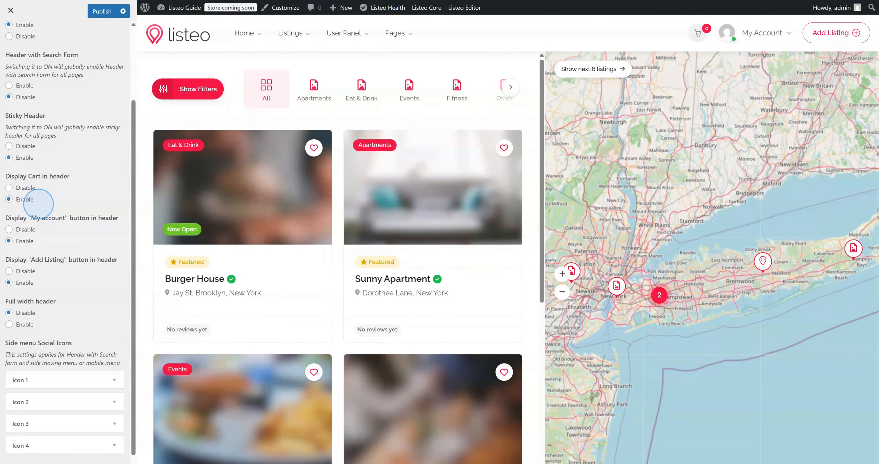
{"action": "scroll", "coordinate": [38, 205], "scroll_direction": "up", "scroll_amount": 5}
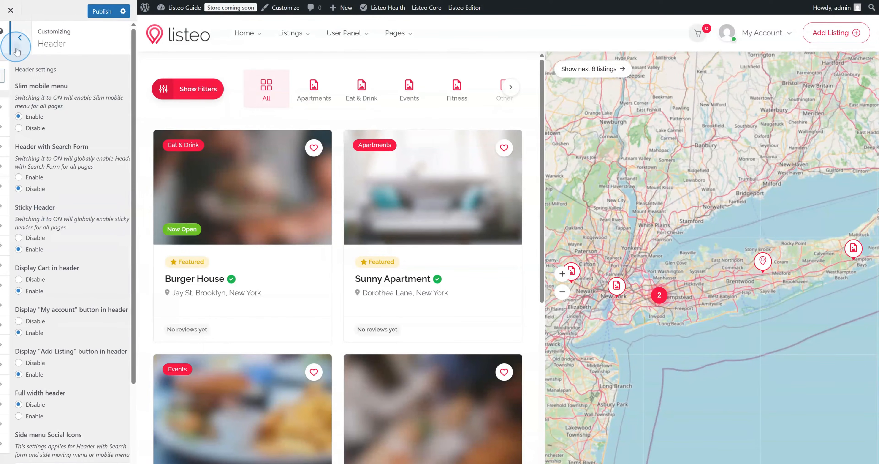
{"action": "left_click", "coordinate": [17, 48]}
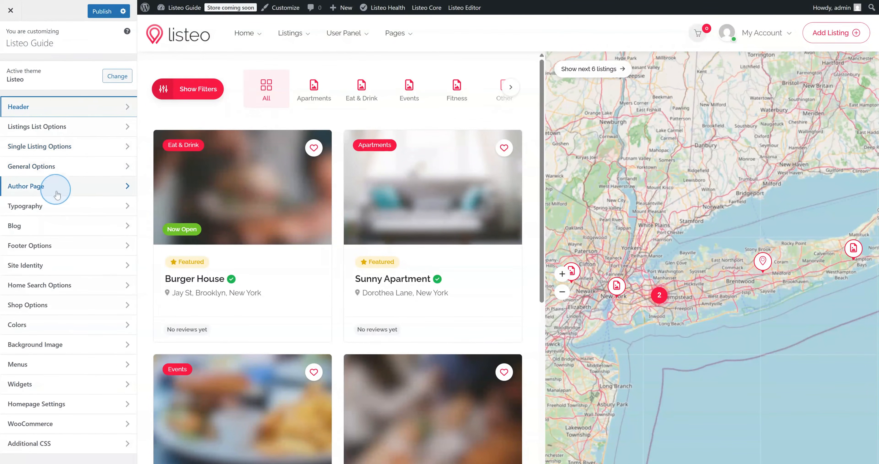
{"action": "left_click", "coordinate": [68, 266]}
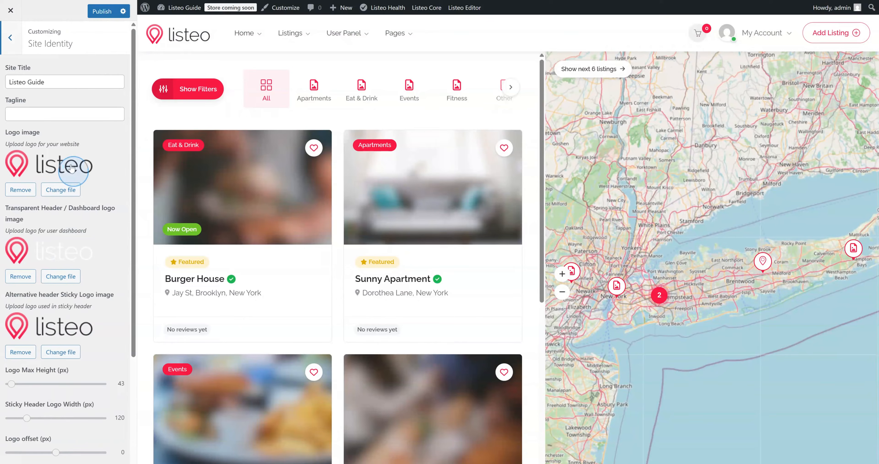
{"action": "scroll", "coordinate": [55, 157], "scroll_direction": "down", "scroll_amount": 5}
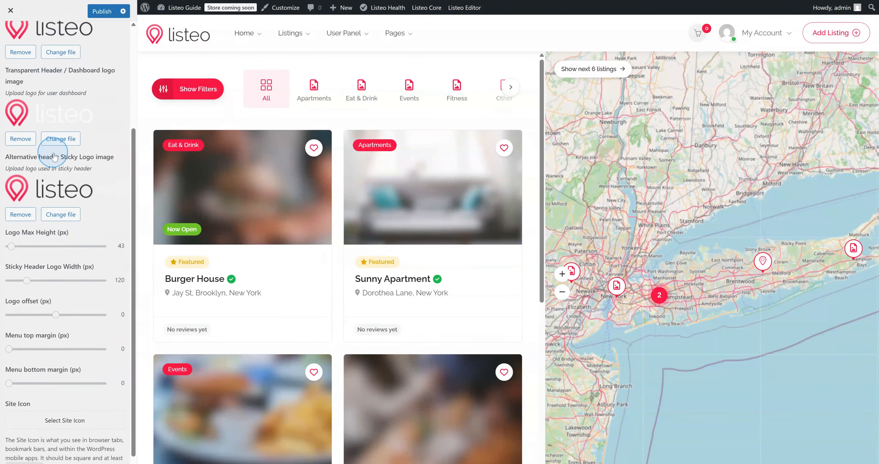
{"action": "scroll", "coordinate": [55, 156], "scroll_direction": "up", "scroll_amount": 5}
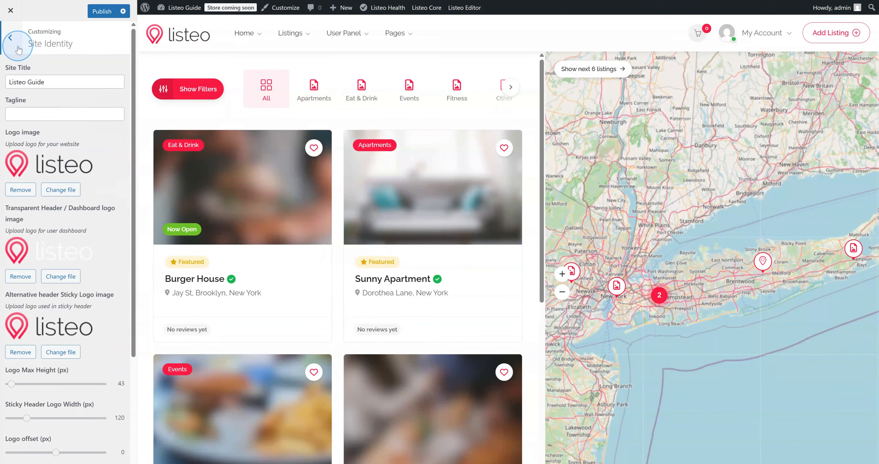
{"action": "left_click", "coordinate": [18, 48]}
{"action": "left_click", "coordinate": [56, 332]}
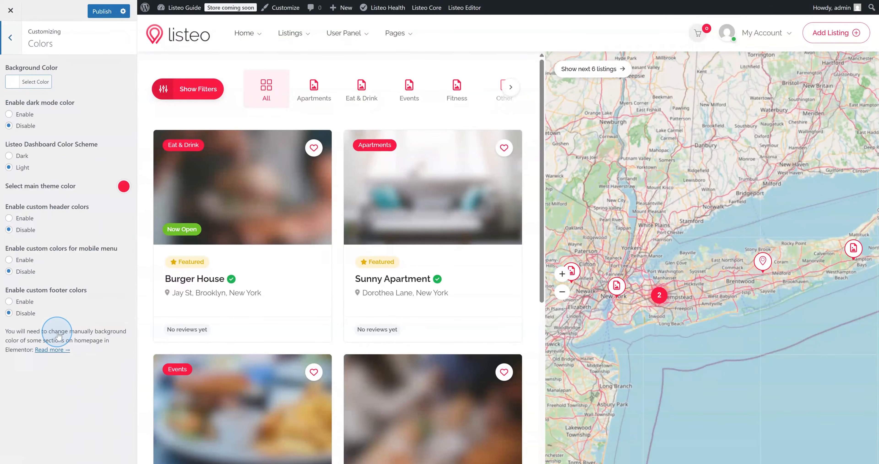
Toggle dark mode on and back off, then set the main theme colour to blue #1723d0
{"action": "left_click", "coordinate": [30, 117]}
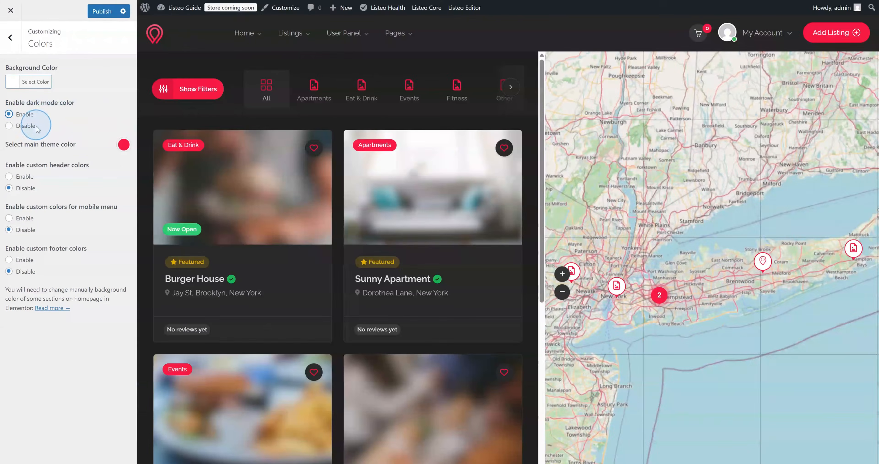
{"action": "left_click", "coordinate": [32, 127]}
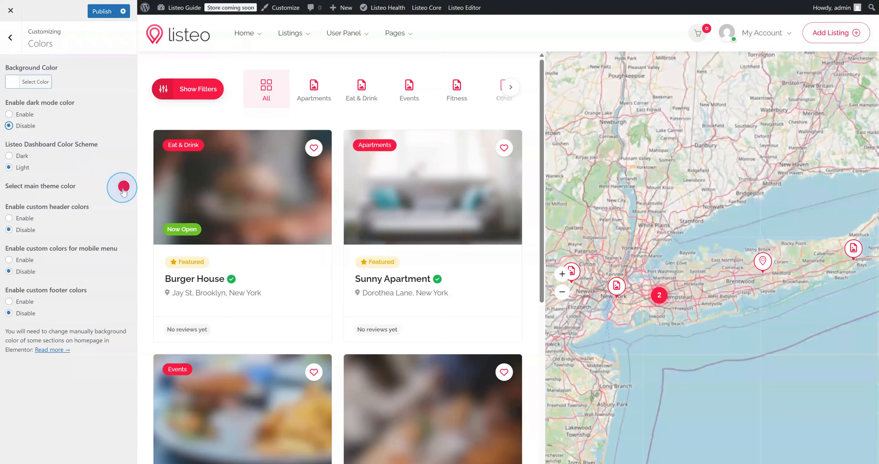
{"action": "left_click", "coordinate": [123, 186]}
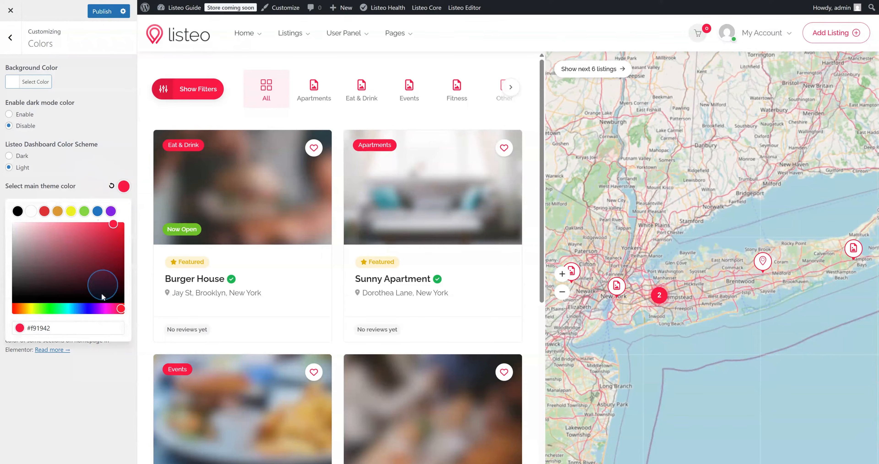
{"action": "left_click", "coordinate": [95, 308]}
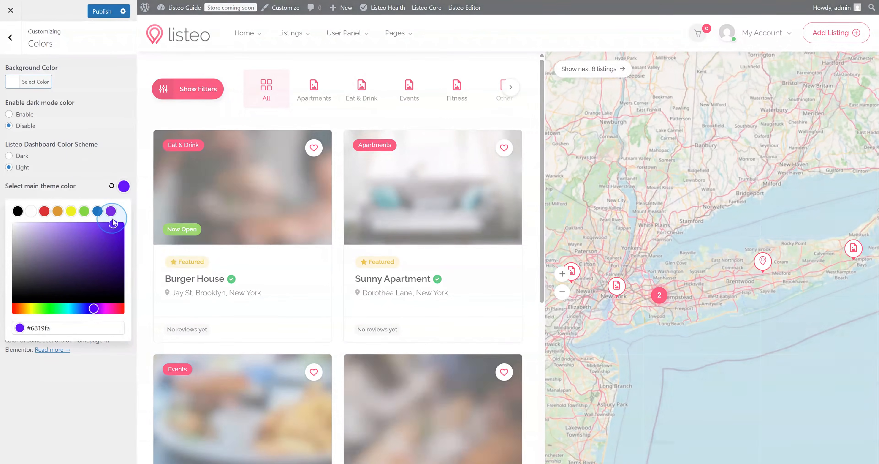
{"action": "left_click_drag", "start_coordinate": [113, 223], "coordinate": [111, 236]}
{"action": "left_click", "coordinate": [85, 310]}
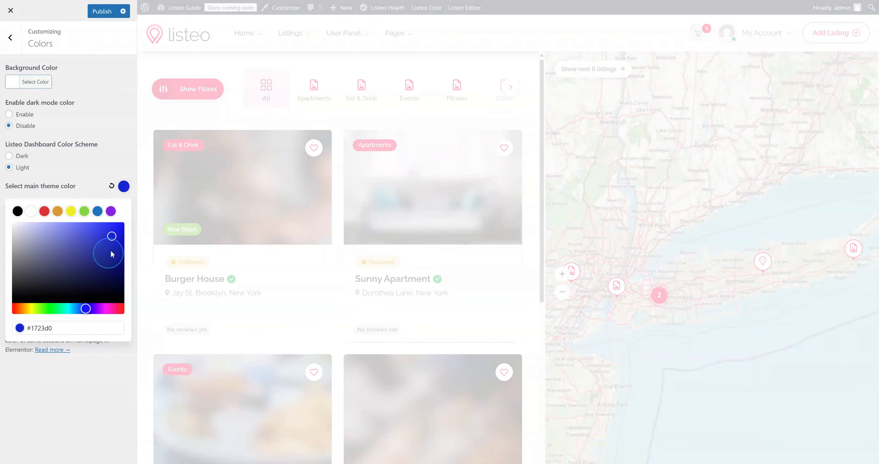
{"action": "left_click", "coordinate": [114, 233]}
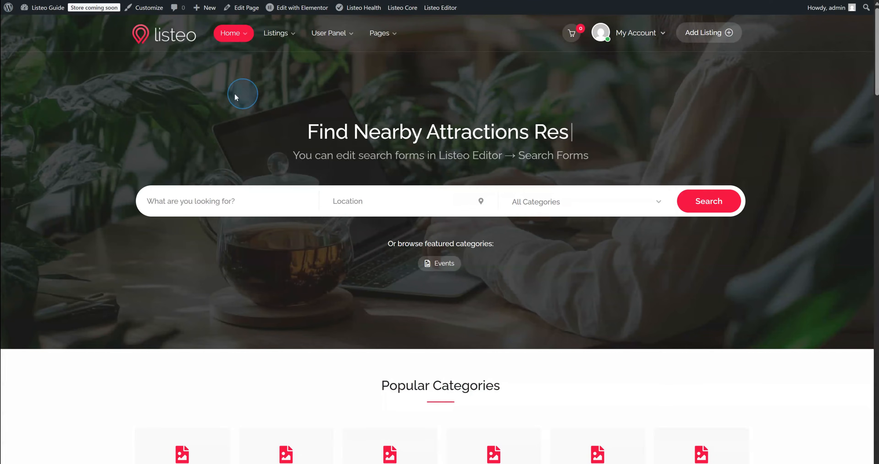
Open the Listings Categories page showing 10 global categories
{"action": "left_click", "coordinate": [39, 26]}
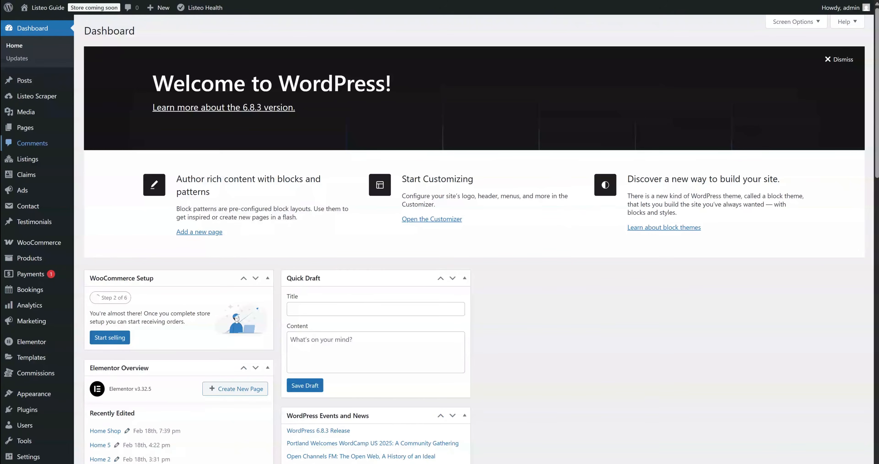
{"action": "left_click", "coordinate": [45, 137]}
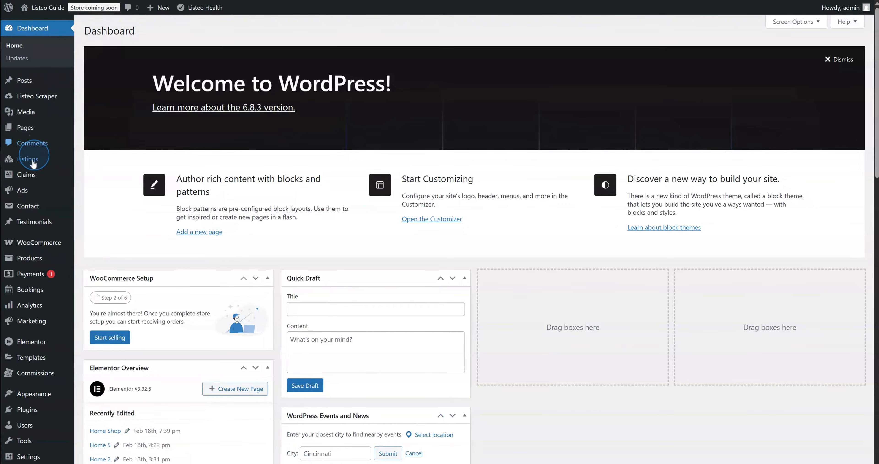
{"action": "mouse_move", "coordinate": [34, 159]}
{"action": "left_click", "coordinate": [109, 174]}
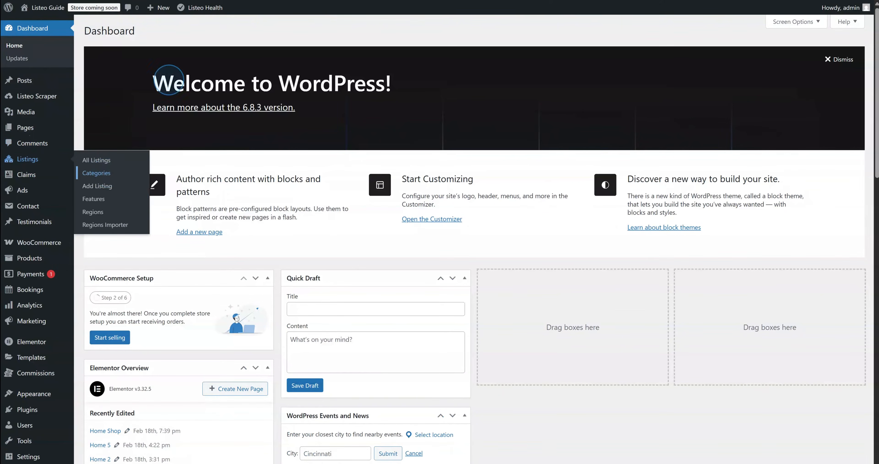
{"action": "left_click_drag", "start_coordinate": [216, 154], "coordinate": [267, 171]}
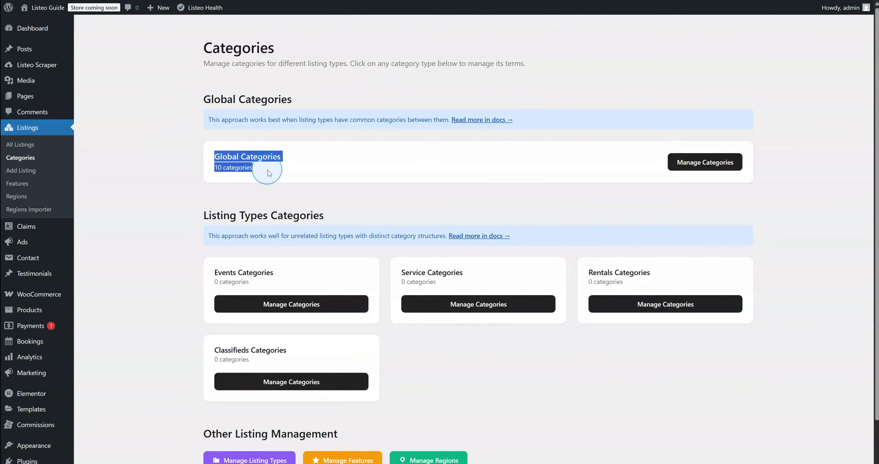
{"action": "left_click", "coordinate": [267, 171]}
{"action": "scroll", "coordinate": [247, 222], "scroll_direction": "down", "scroll_amount": 1}
{"action": "scroll", "coordinate": [247, 225], "scroll_direction": "up", "scroll_amount": 1}
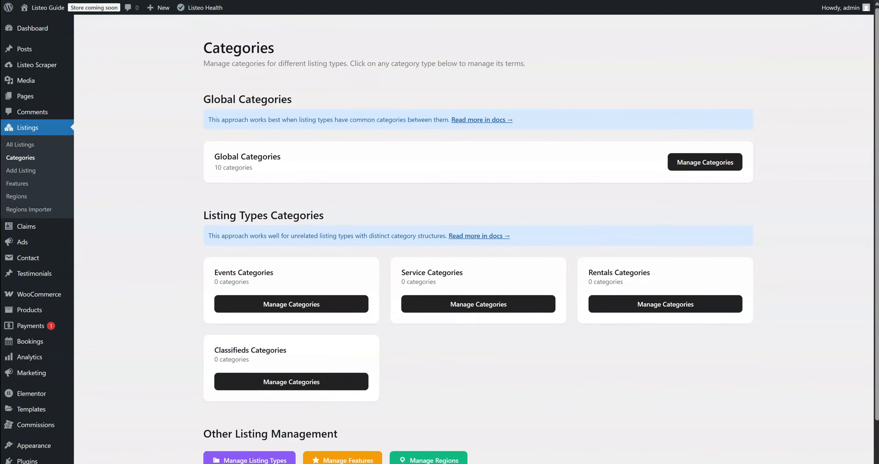
Open 'Read more in docs' and scroll the Categories and Sub Categories guide
{"action": "left_click", "coordinate": [471, 136]}
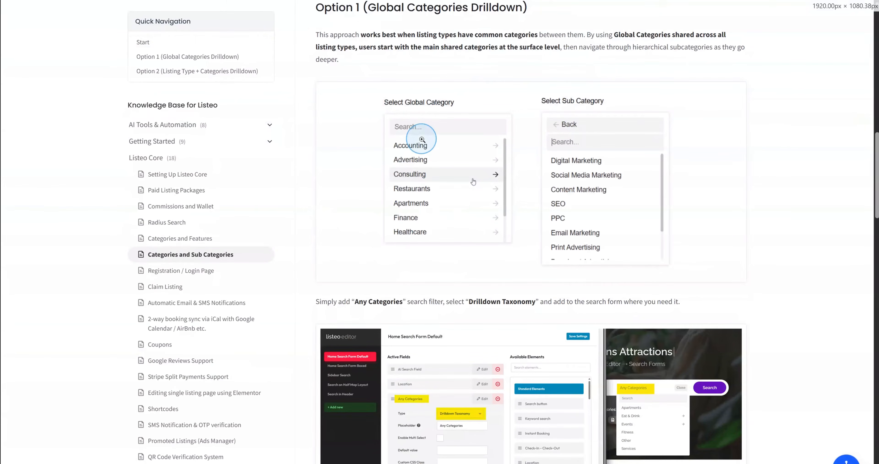
{"action": "scroll", "coordinate": [783, 233], "scroll_direction": "down", "scroll_amount": 5}
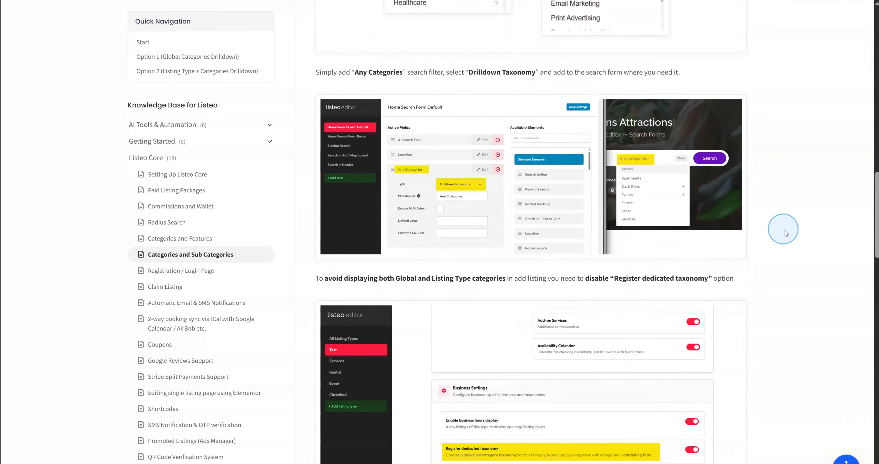
{"action": "scroll", "coordinate": [783, 226], "scroll_direction": "up", "scroll_amount": 8}
{"action": "scroll", "coordinate": [768, 261], "scroll_direction": "up", "scroll_amount": 3}
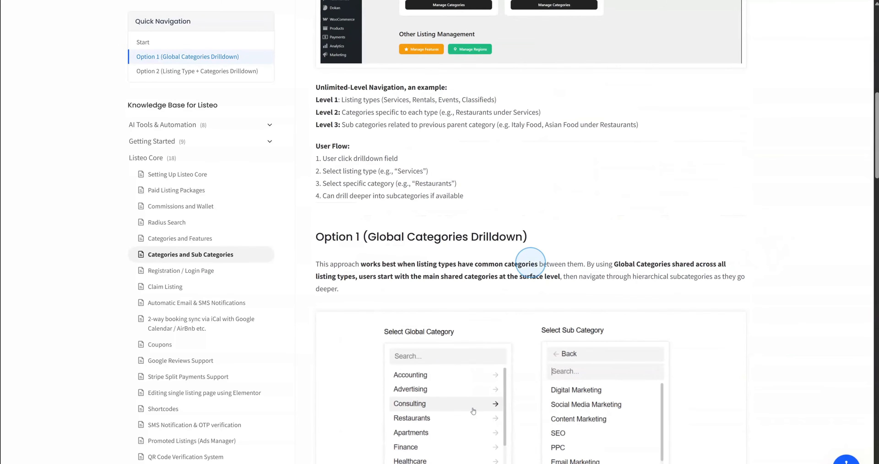
{"action": "scroll", "coordinate": [529, 262], "scroll_direction": "up", "scroll_amount": 4}
{"action": "scroll", "coordinate": [529, 262], "scroll_direction": "up", "scroll_amount": 5}
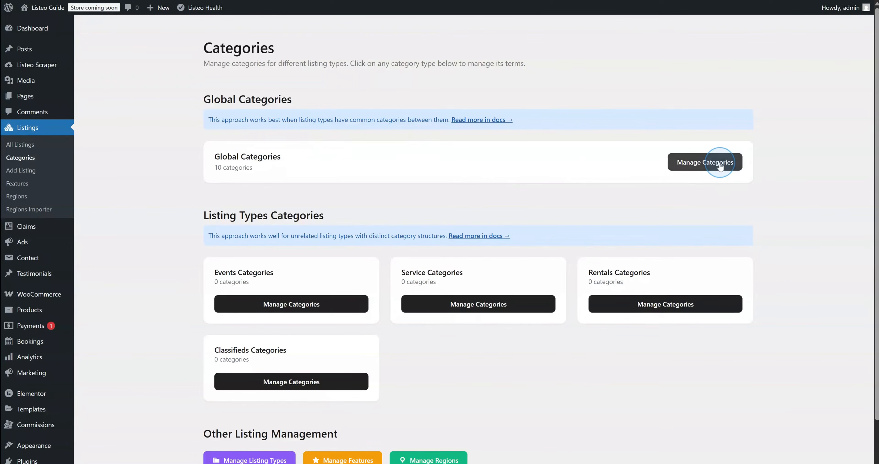
Open Manage Categories for Global Categories and scroll the ten categories and Add New Category form
{"action": "left_click", "coordinate": [680, 162]}
{"action": "scroll", "coordinate": [279, 173], "scroll_direction": "down", "scroll_amount": 5}
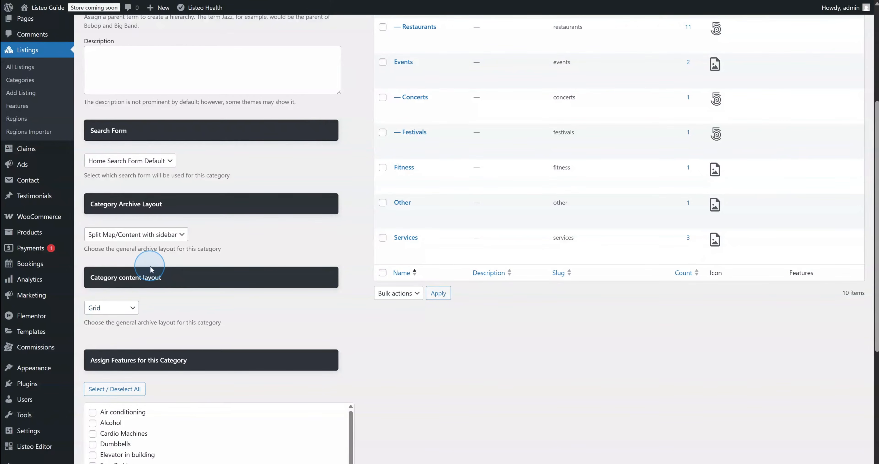
{"action": "scroll", "coordinate": [151, 269], "scroll_direction": "down", "scroll_amount": 5}
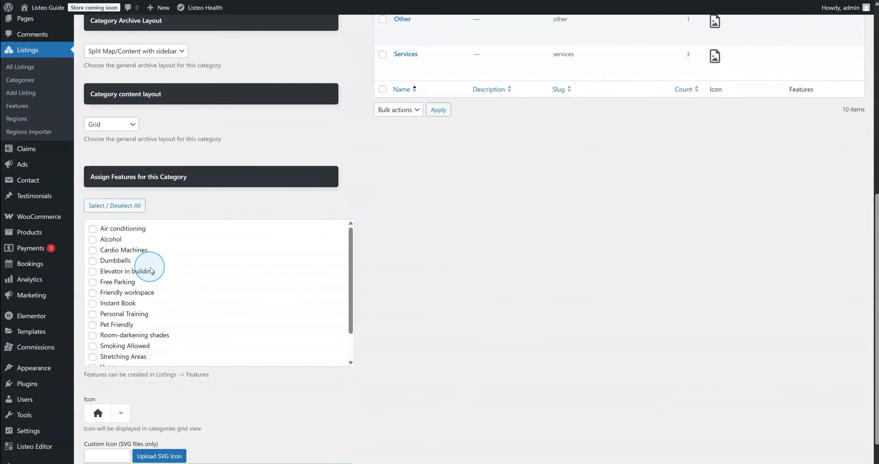
{"action": "scroll", "coordinate": [151, 269], "scroll_direction": "down", "scroll_amount": 2}
{"action": "scroll", "coordinate": [332, 324], "scroll_direction": "up", "scroll_amount": 2}
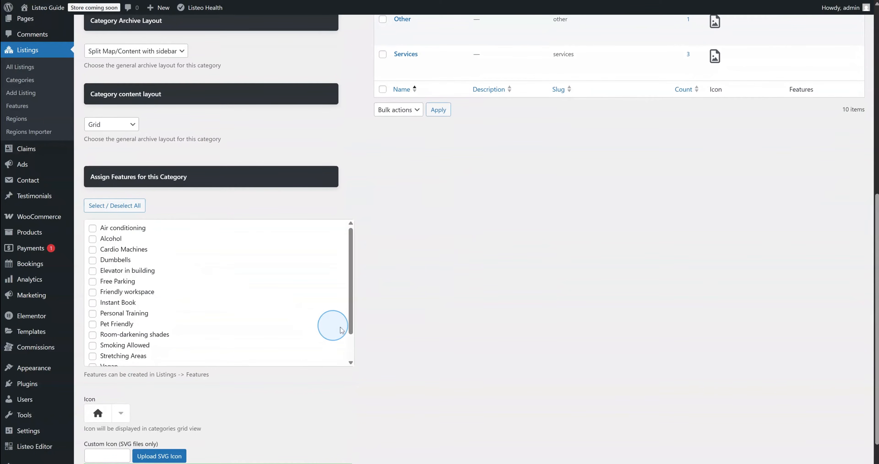
{"action": "scroll", "coordinate": [407, 339], "scroll_direction": "up", "scroll_amount": 10}
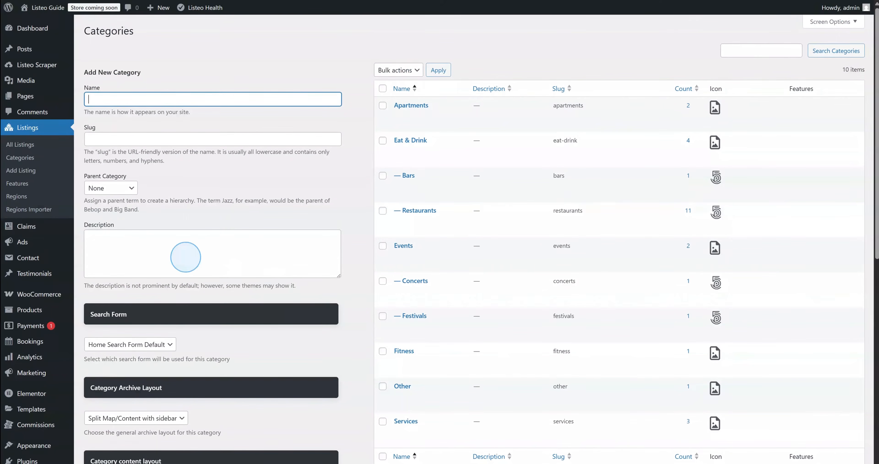
View the 16 listing features, browse the live homepage, then open Listings Regions
{"action": "left_click", "coordinate": [21, 186]}
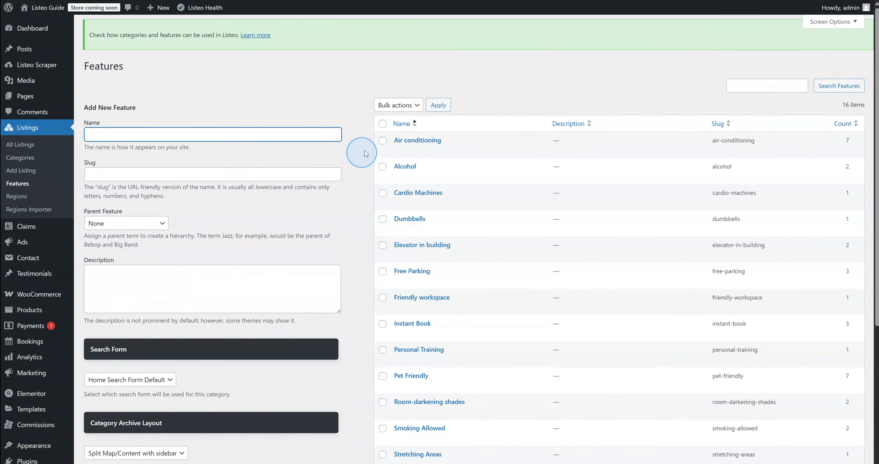
{"action": "mouse_move", "coordinate": [426, 204]}
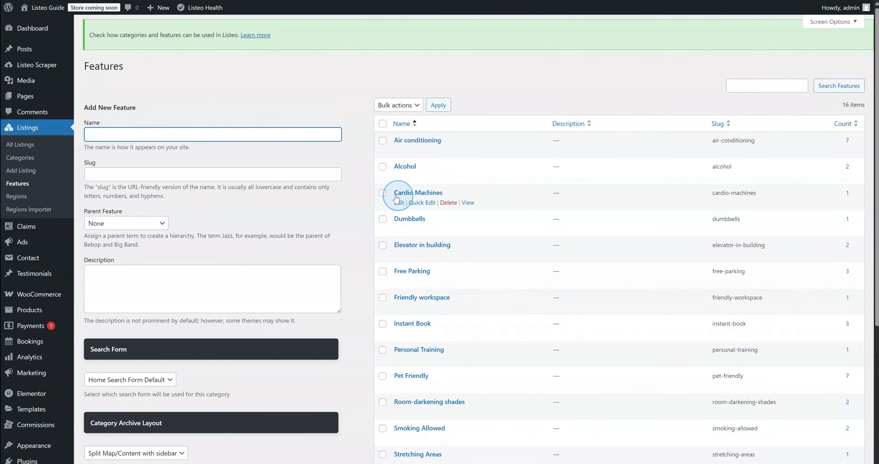
{"action": "mouse_move", "coordinate": [43, 7]}
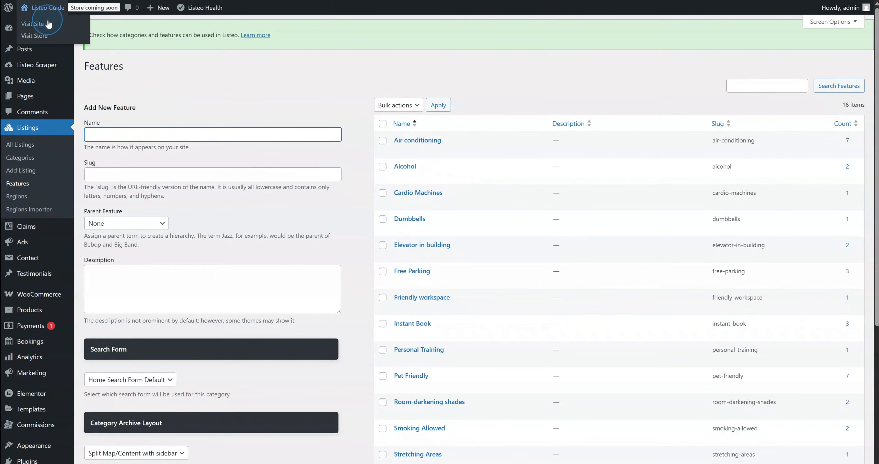
{"action": "left_click", "coordinate": [48, 24]}
{"action": "scroll", "coordinate": [120, 159], "scroll_direction": "down", "scroll_amount": 5}
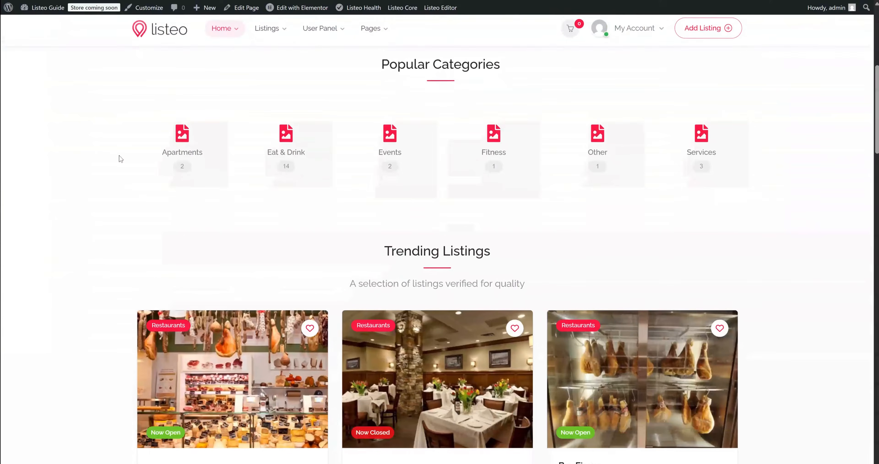
{"action": "scroll", "coordinate": [121, 158], "scroll_direction": "down", "scroll_amount": 5}
{"action": "left_click", "coordinate": [118, 153]}
{"action": "scroll", "coordinate": [116, 153], "scroll_direction": "down", "scroll_amount": 6}
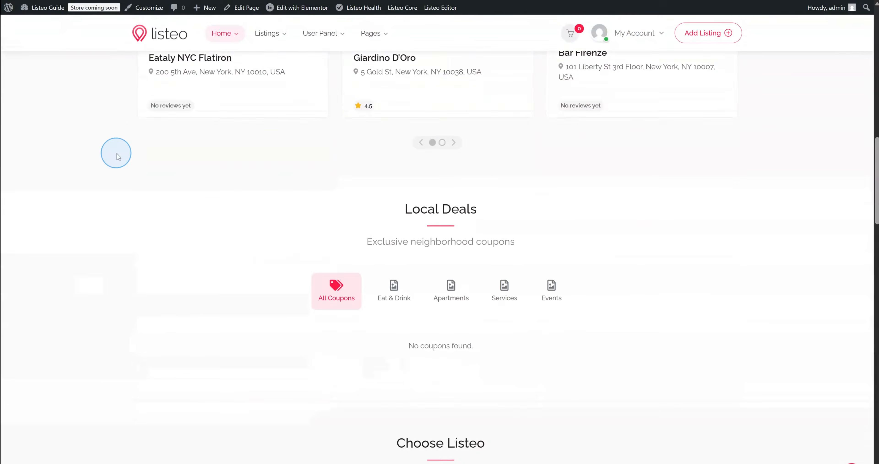
{"action": "scroll", "coordinate": [114, 151], "scroll_direction": "up", "scroll_amount": 9}
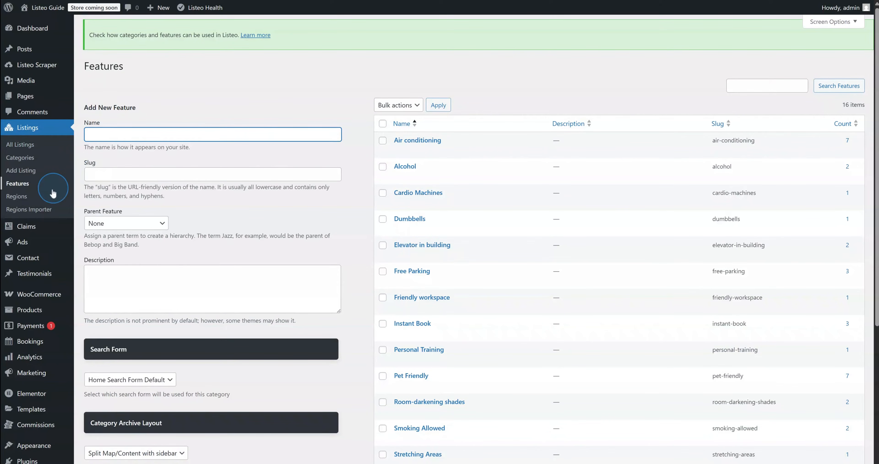
{"action": "left_click", "coordinate": [28, 199]}
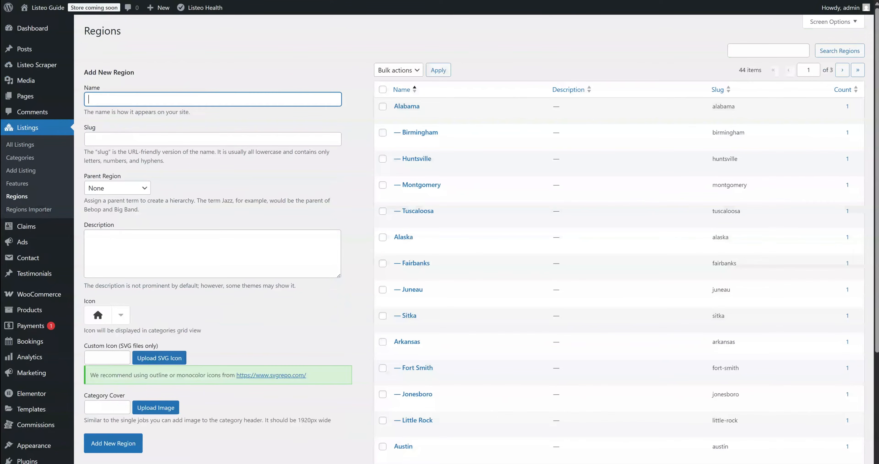
Import Spain (es_ES) regions only, without cities, removing the existing regions
{"action": "scroll", "coordinate": [417, 249], "scroll_direction": "down", "scroll_amount": 3}
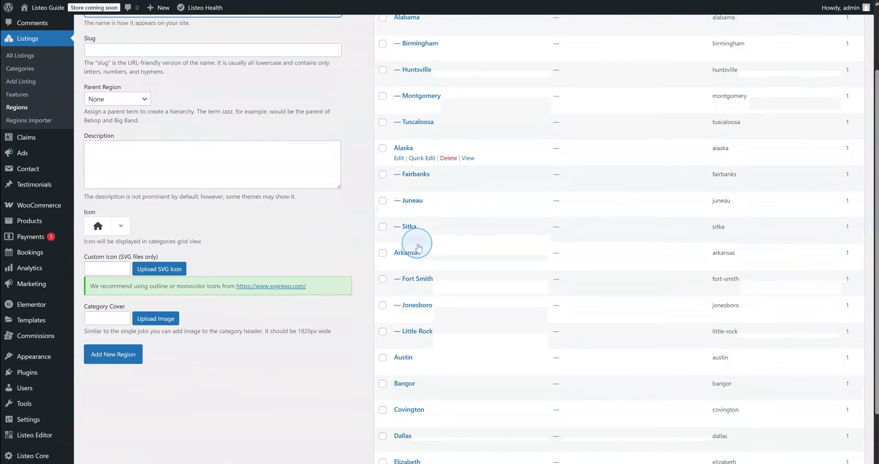
{"action": "scroll", "coordinate": [419, 247], "scroll_direction": "up", "scroll_amount": 3}
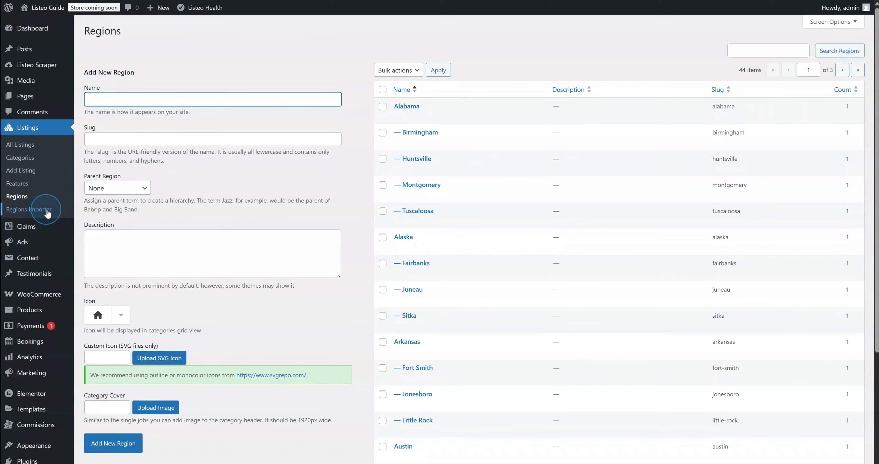
{"action": "left_click", "coordinate": [44, 212]}
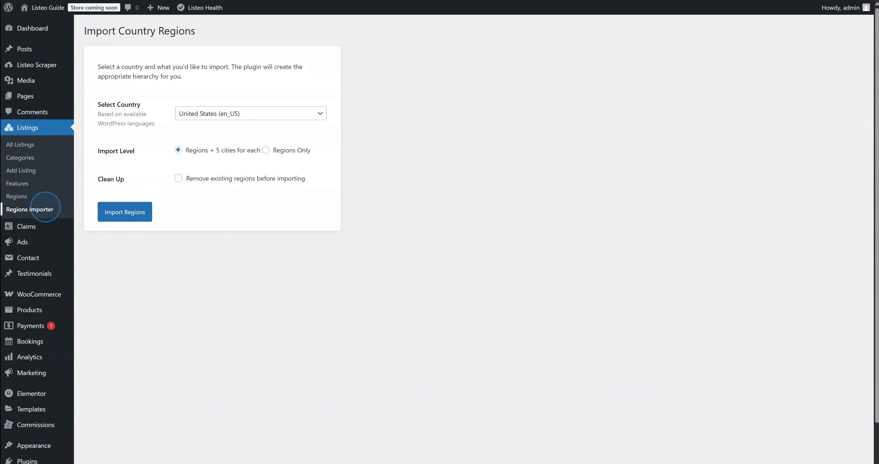
{"action": "left_click", "coordinate": [196, 117]}
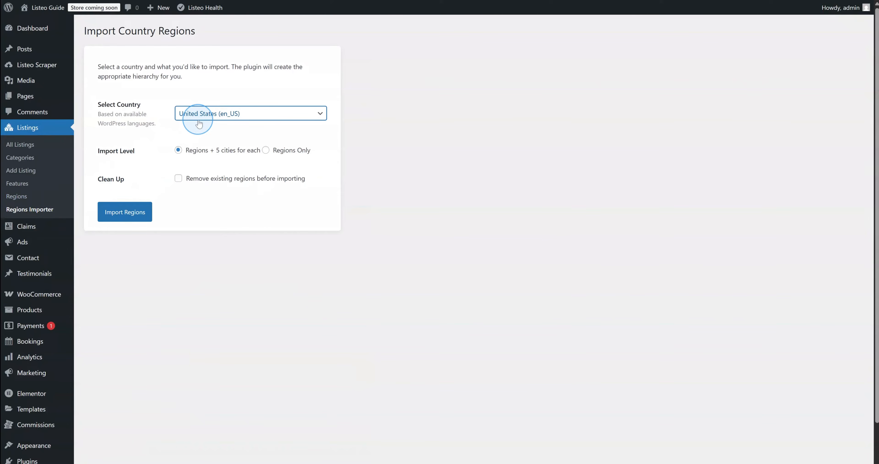
{"action": "left_click", "coordinate": [199, 124]}
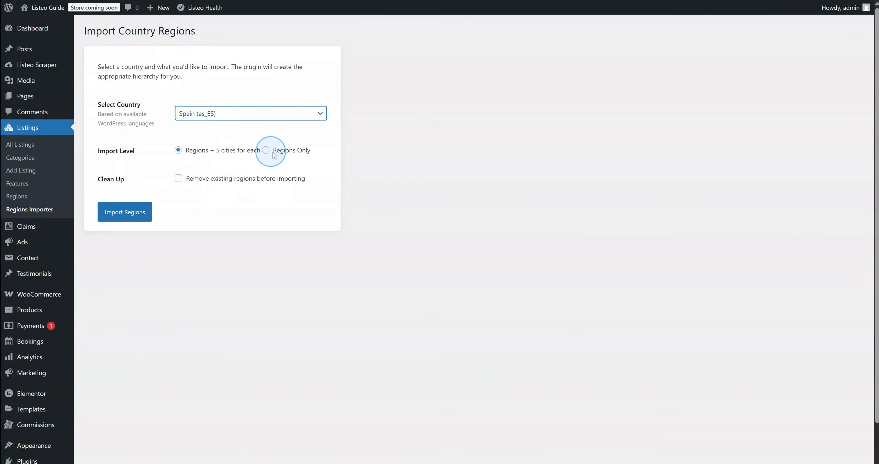
{"action": "left_click", "coordinate": [185, 181]}
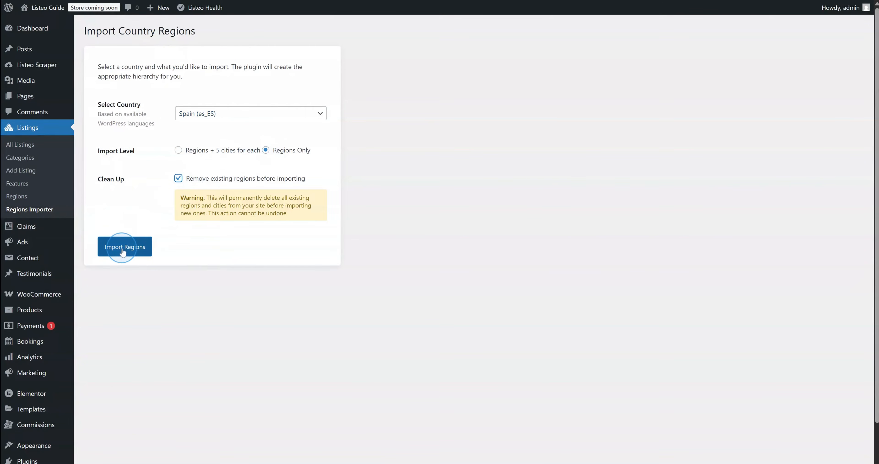
{"action": "left_click", "coordinate": [123, 247]}
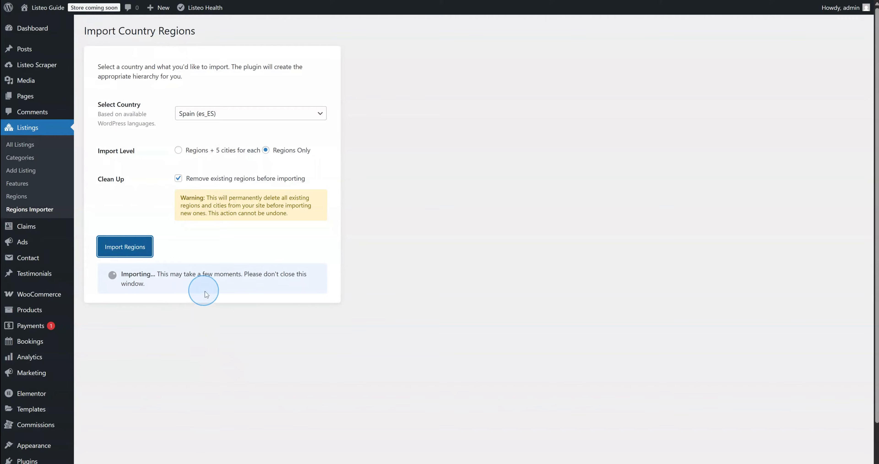
{"action": "left_click", "coordinate": [211, 296]}
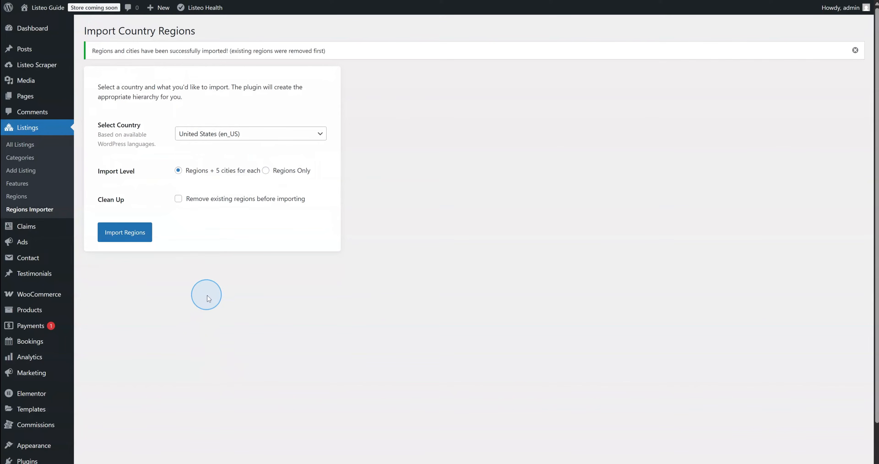
Check the Regions list now holds 17 Spanish regions such as Andalucía and Madrid
{"action": "left_click", "coordinate": [14, 197]}
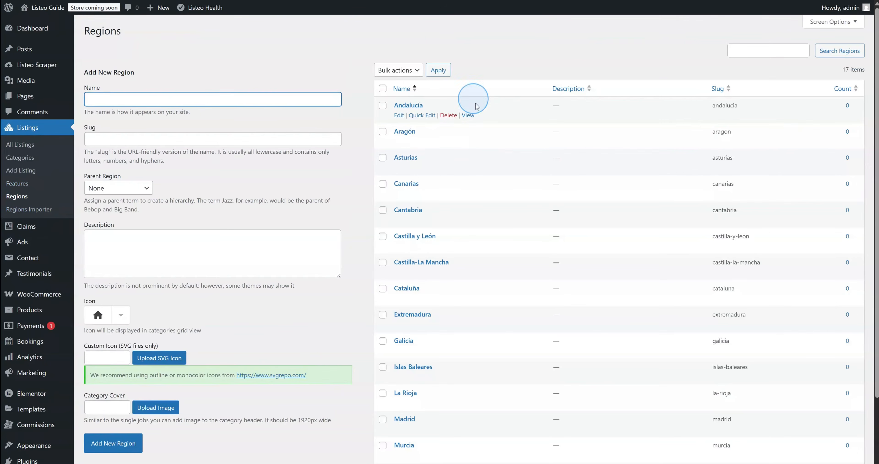
{"action": "scroll", "coordinate": [499, 196], "scroll_direction": "down", "scroll_amount": 2}
{"action": "scroll", "coordinate": [464, 392], "scroll_direction": "up", "scroll_amount": 3}
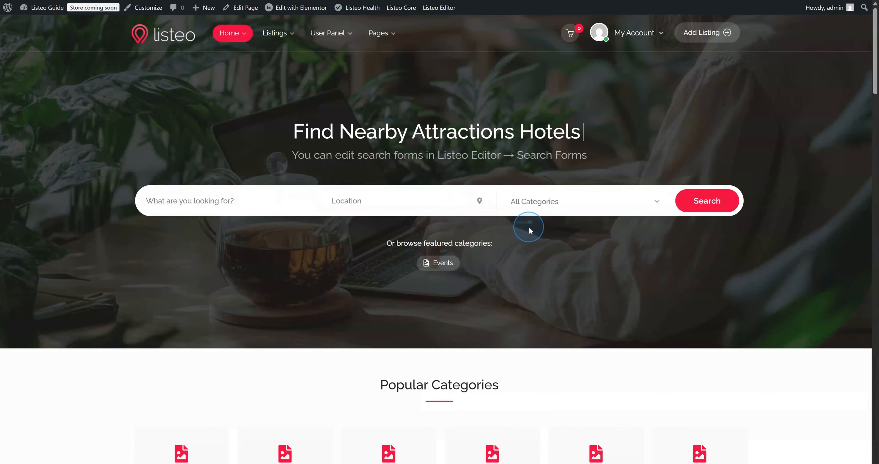
Start a Basic-package Service listing and drag the map pin to a Wollondilly address
{"action": "left_click", "coordinate": [681, 41]}
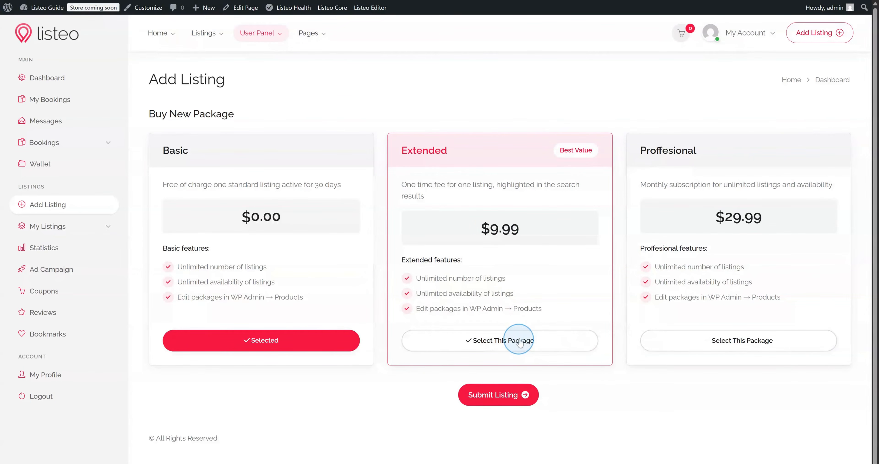
{"action": "left_click", "coordinate": [501, 396]}
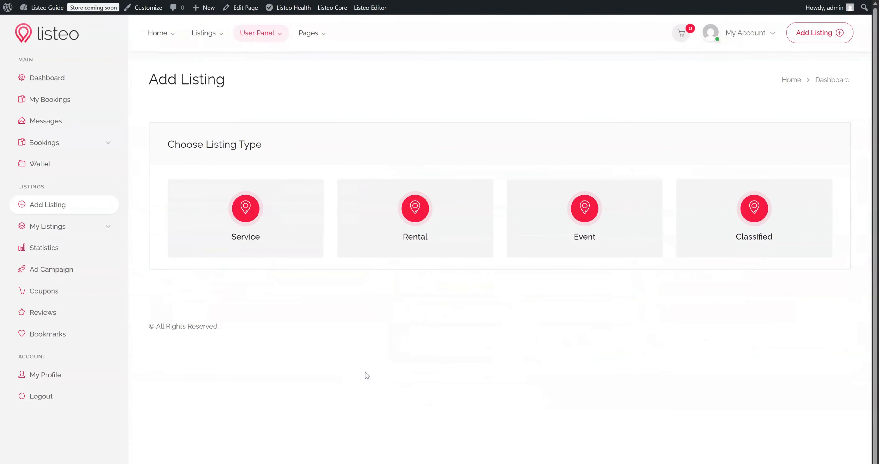
{"action": "left_click", "coordinate": [242, 241]}
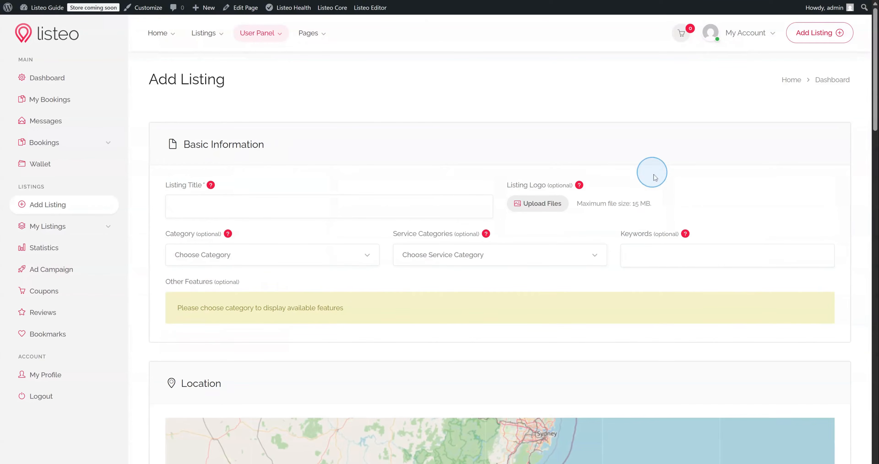
{"action": "scroll", "coordinate": [655, 184], "scroll_direction": "down", "scroll_amount": 6}
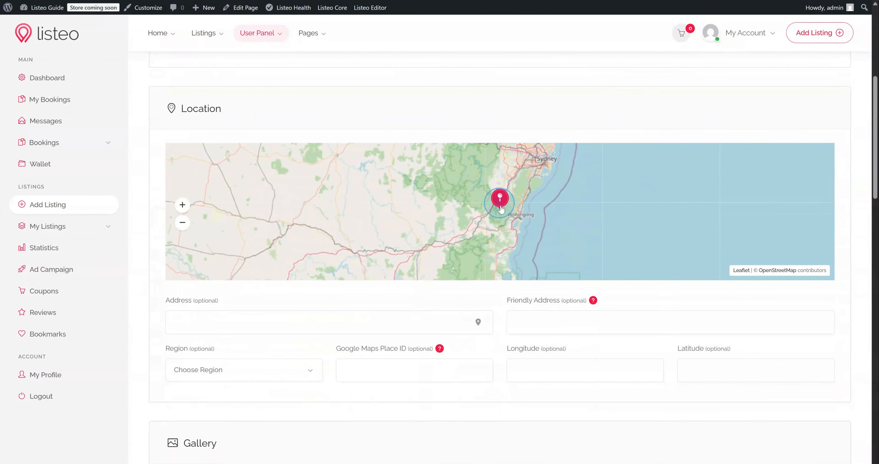
{"action": "left_click_drag", "start_coordinate": [500, 200], "coordinate": [516, 186]}
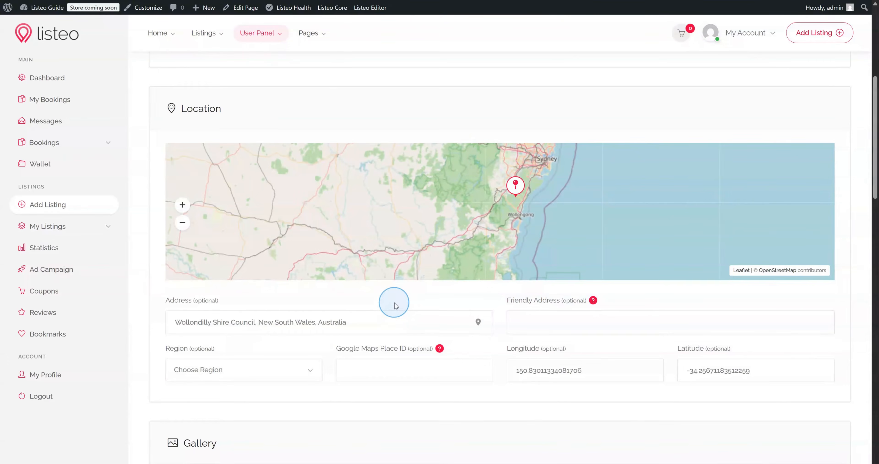
{"action": "scroll", "coordinate": [395, 305], "scroll_direction": "up", "scroll_amount": 6}
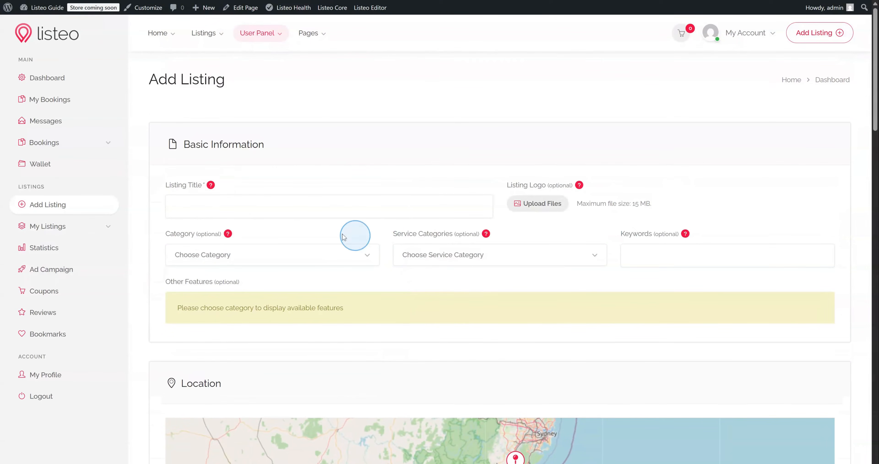
{"action": "mouse_move", "coordinate": [43, 15]}
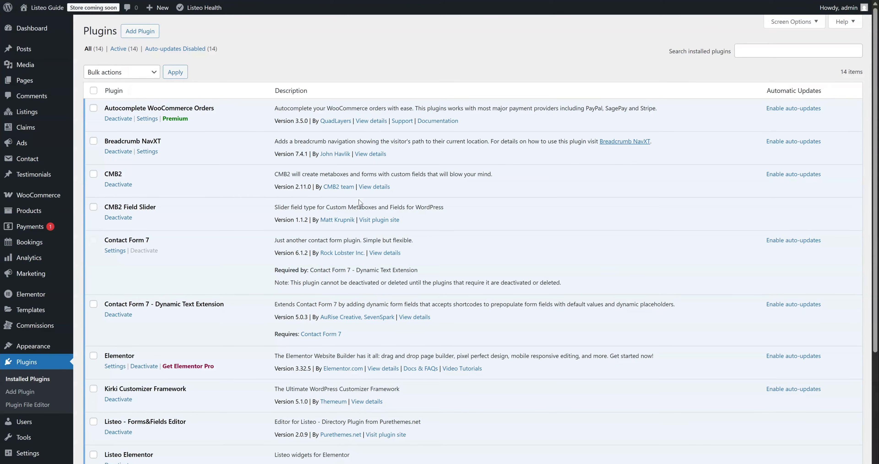
Upload, install and activate listeo-data-scraper.zip, bringing active plugins to 15
{"action": "left_click", "coordinate": [359, 201]}
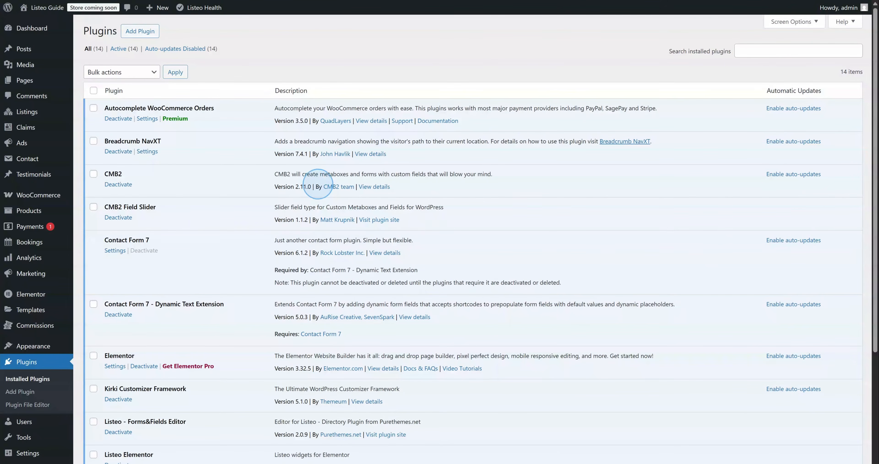
{"action": "left_click", "coordinate": [128, 39]}
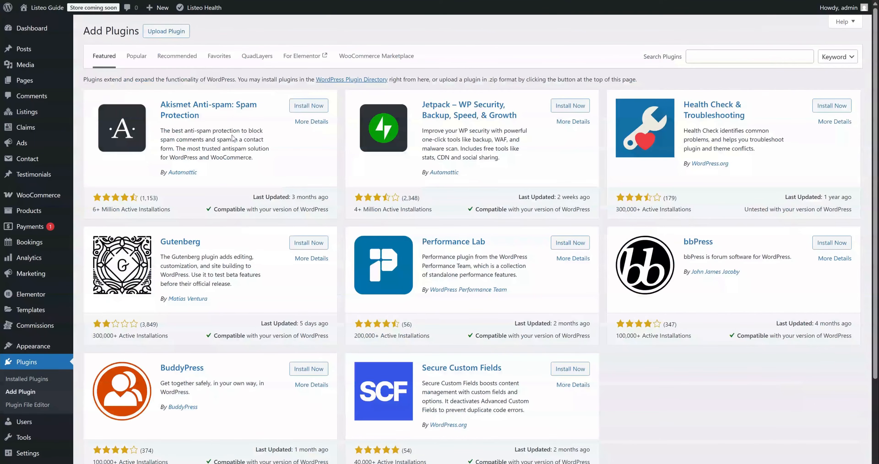
{"action": "left_click", "coordinate": [167, 32]}
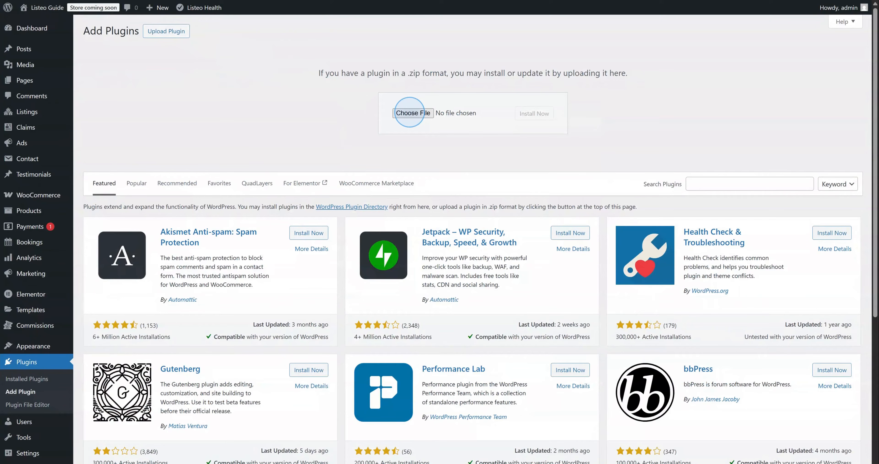
{"action": "left_click", "coordinate": [410, 113]}
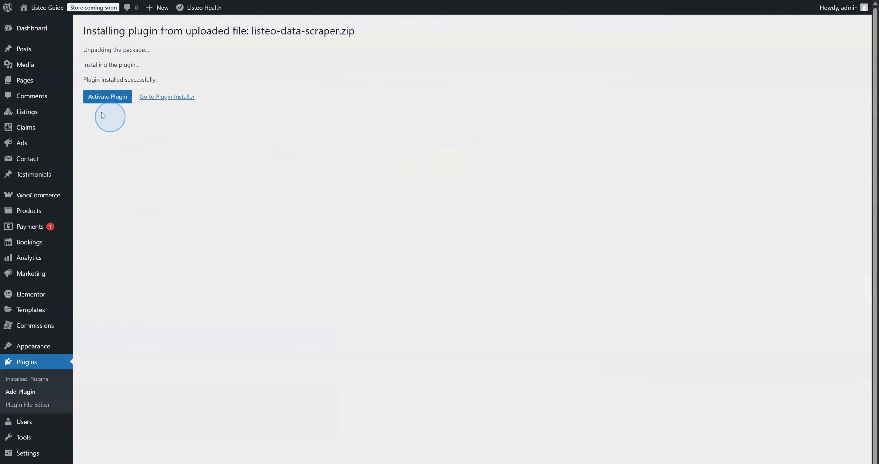
{"action": "left_click", "coordinate": [108, 98]}
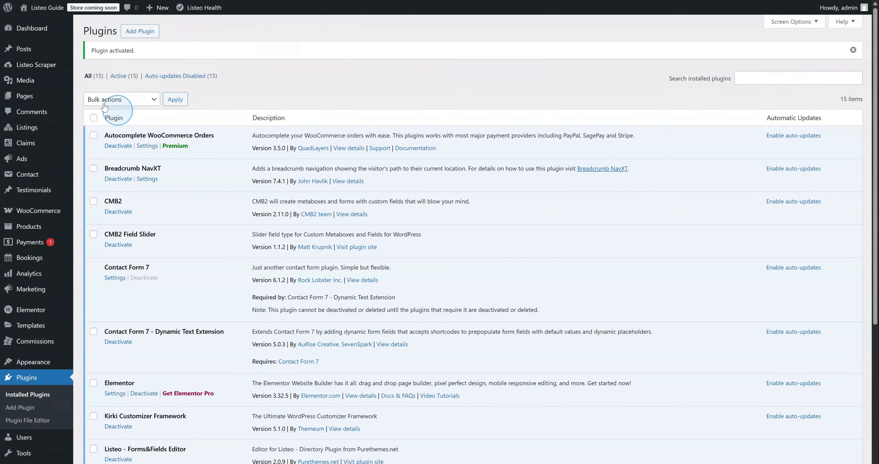
{"action": "mouse_move", "coordinate": [39, 64]}
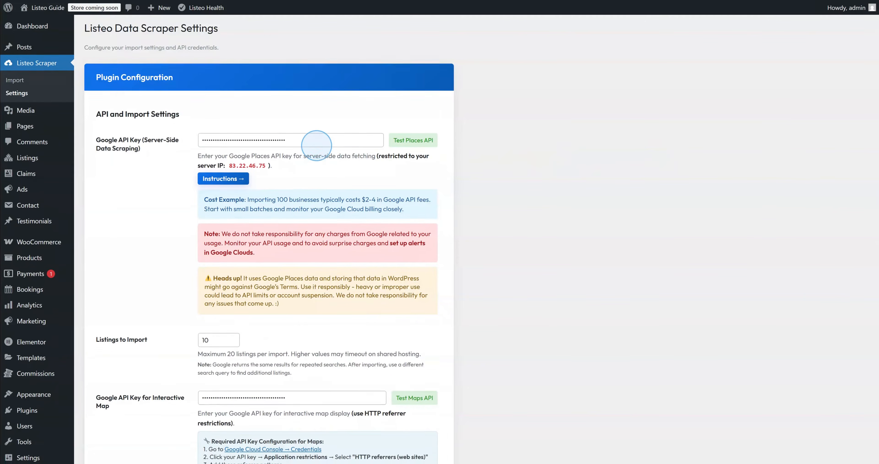
Review the scraper settings with API keys and 10 listings per import, then open Import Listings
{"action": "scroll", "coordinate": [316, 145], "scroll_direction": "down", "scroll_amount": 2}
{"action": "scroll", "coordinate": [316, 146], "scroll_direction": "down", "scroll_amount": 4}
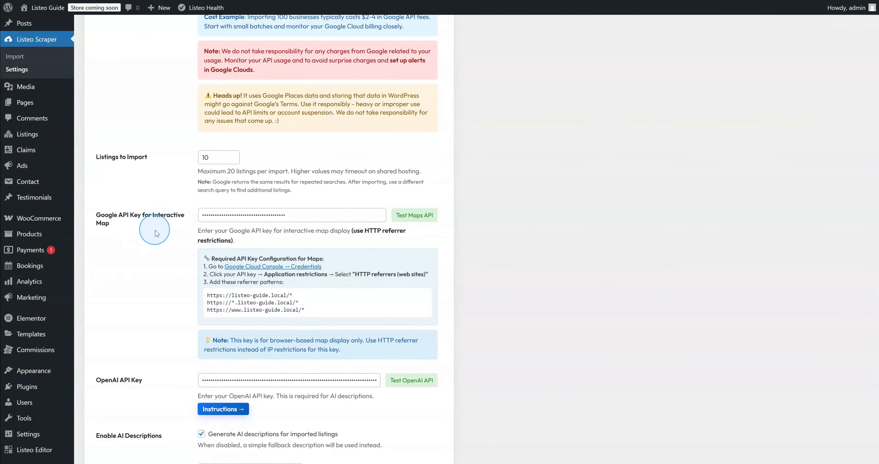
{"action": "scroll", "coordinate": [155, 233], "scroll_direction": "down", "scroll_amount": 1}
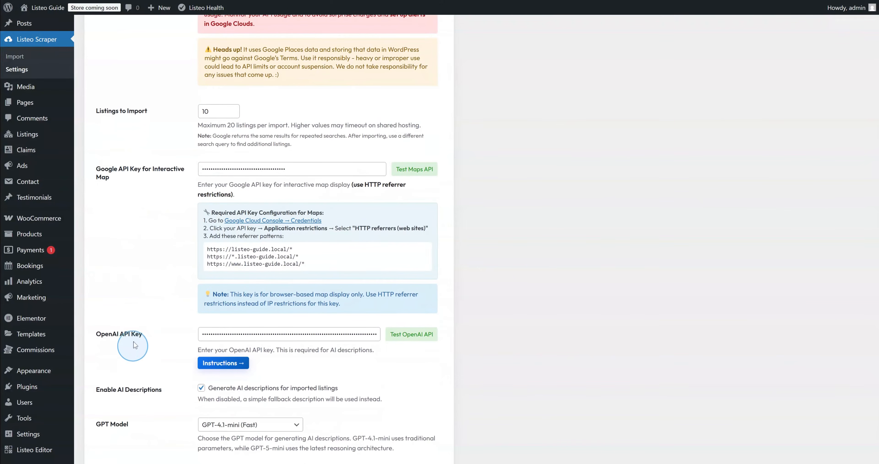
{"action": "scroll", "coordinate": [136, 338], "scroll_direction": "up", "scroll_amount": 5}
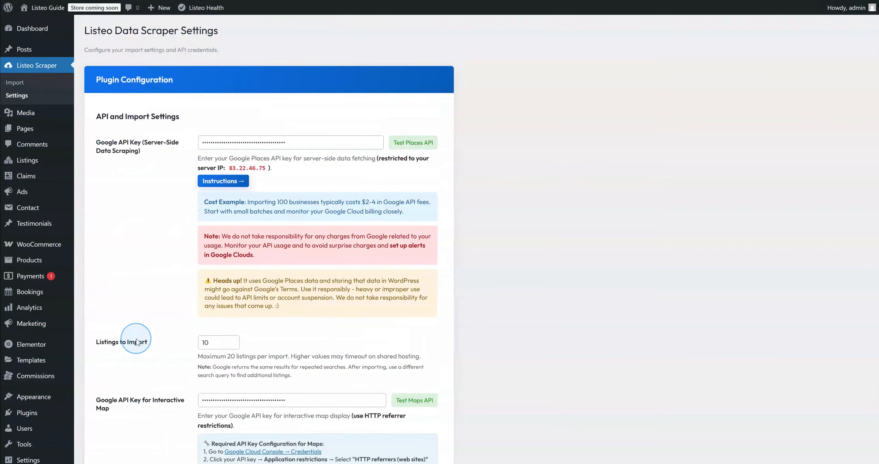
{"action": "left_click", "coordinate": [18, 86]}
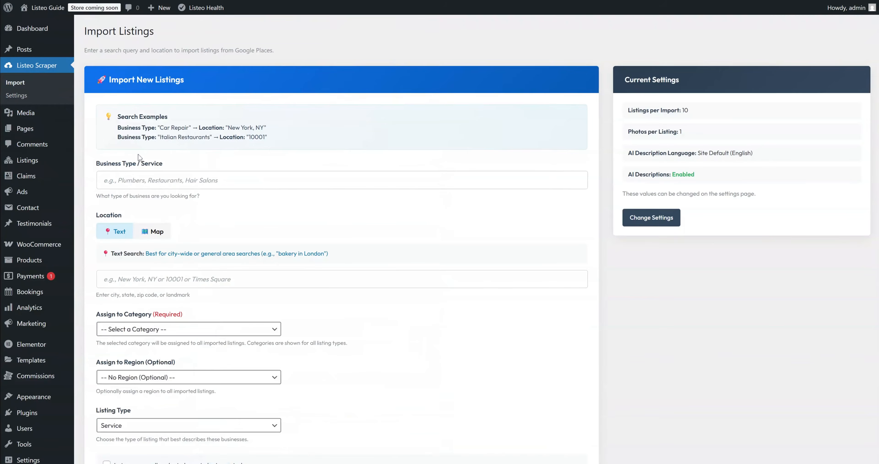
Enter 'it' to set the search business type to italian restaurant
{"action": "left_click", "coordinate": [131, 180]}
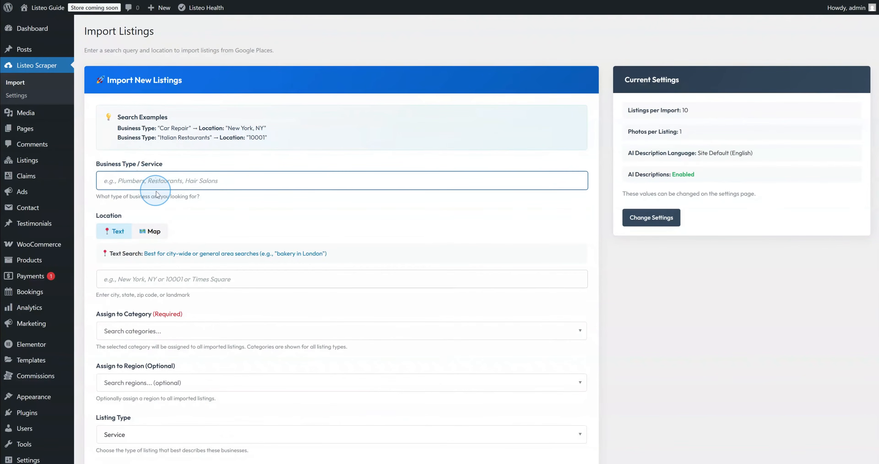
{"action": "scroll", "coordinate": [157, 193], "scroll_direction": "down", "scroll_amount": 1}
{"action": "scroll", "coordinate": [199, 206], "scroll_direction": "up", "scroll_amount": 1}
{"action": "type", "text": "italian restaurant"}
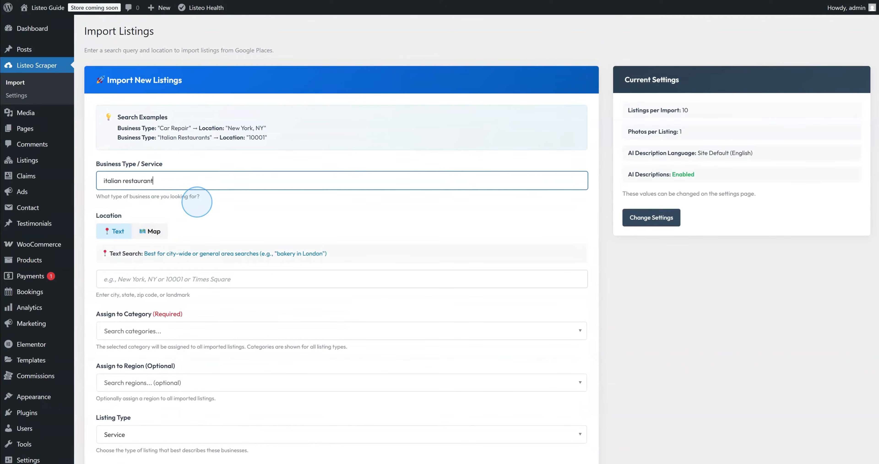
{"action": "scroll", "coordinate": [197, 201], "scroll_direction": "down", "scroll_amount": 1}
Switch to map location, search 'new york', and pin 11 Centre St
{"action": "left_click", "coordinate": [150, 185]}
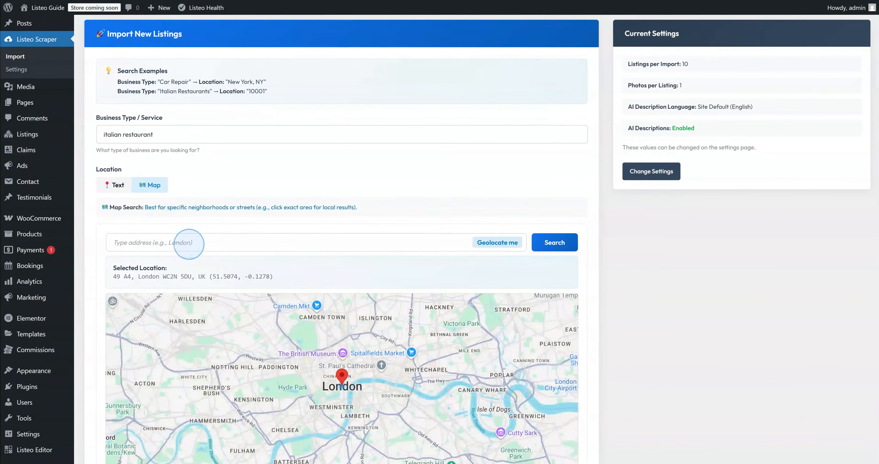
{"action": "scroll", "coordinate": [212, 212], "scroll_direction": "down", "scroll_amount": 1}
{"action": "left_click", "coordinate": [184, 196]}
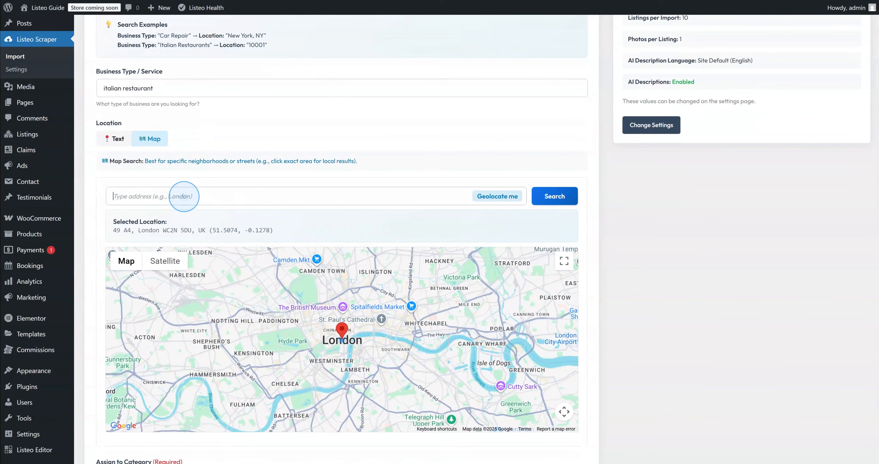
{"action": "type", "text": "new york"}
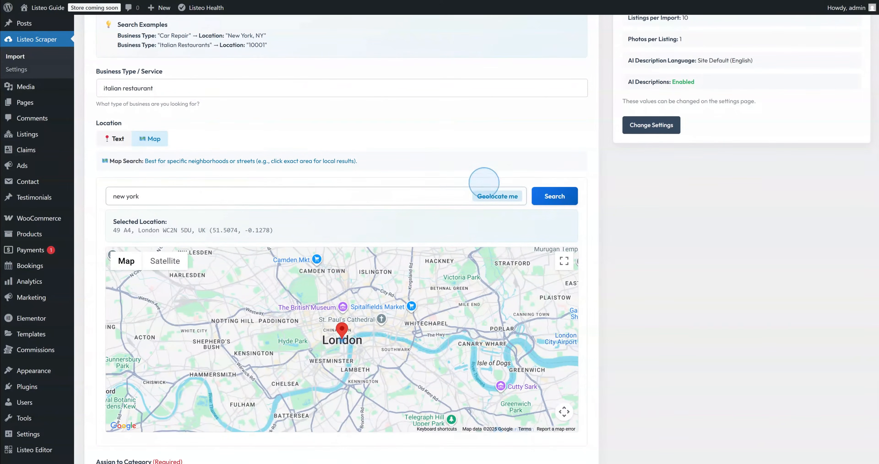
{"action": "left_click", "coordinate": [560, 197]}
{"action": "left_click", "coordinate": [344, 329]}
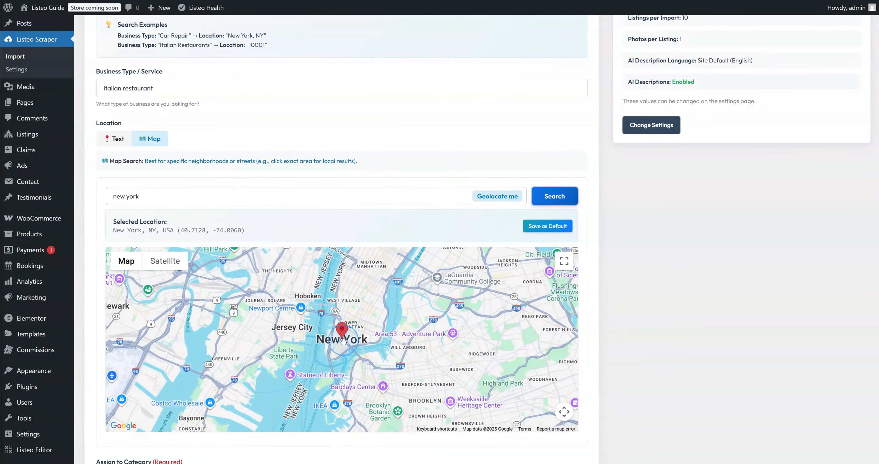
{"action": "left_click", "coordinate": [332, 292]}
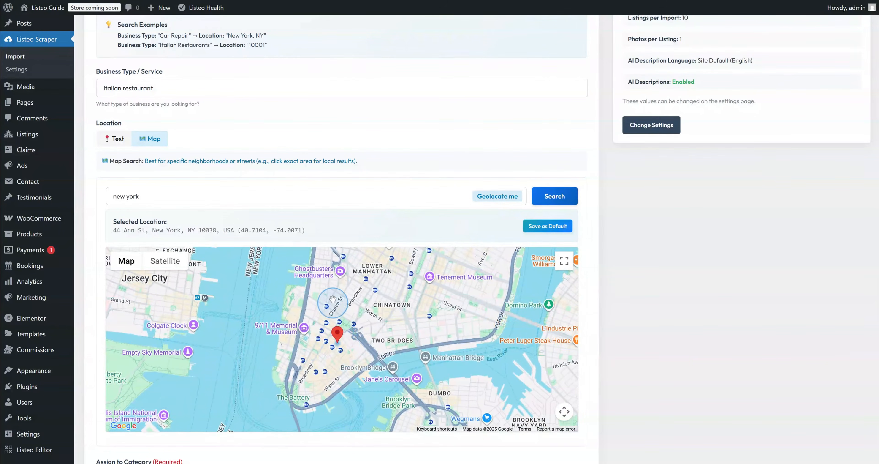
{"action": "left_click", "coordinate": [333, 335]}
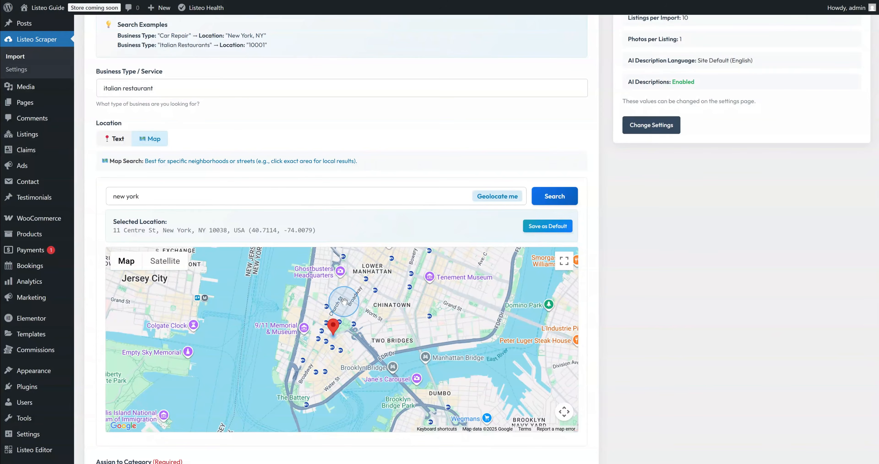
Assign imports to Restaurants, enable manual place selection, and run the import
{"action": "scroll", "coordinate": [631, 375], "scroll_direction": "down", "scroll_amount": 3}
{"action": "scroll", "coordinate": [633, 307], "scroll_direction": "down", "scroll_amount": 4}
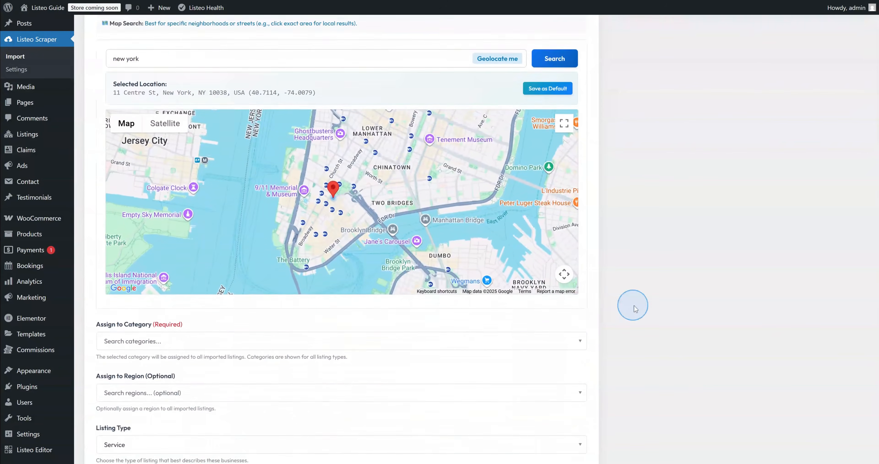
{"action": "left_click", "coordinate": [147, 247]}
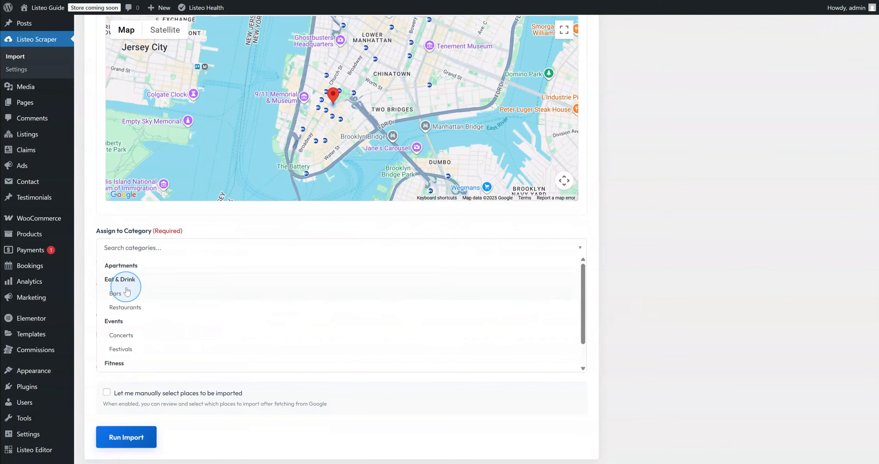
{"action": "left_click", "coordinate": [125, 308]}
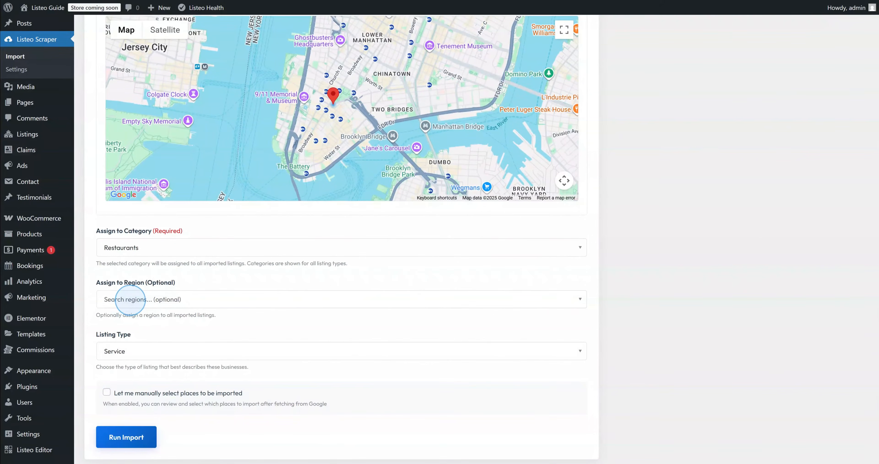
{"action": "scroll", "coordinate": [131, 299], "scroll_direction": "down", "scroll_amount": 1}
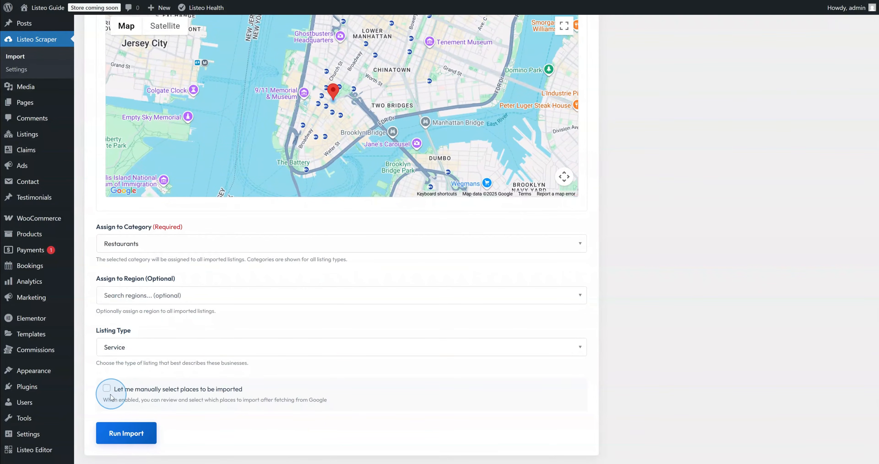
{"action": "left_click", "coordinate": [107, 388]}
{"action": "left_click", "coordinate": [129, 440]}
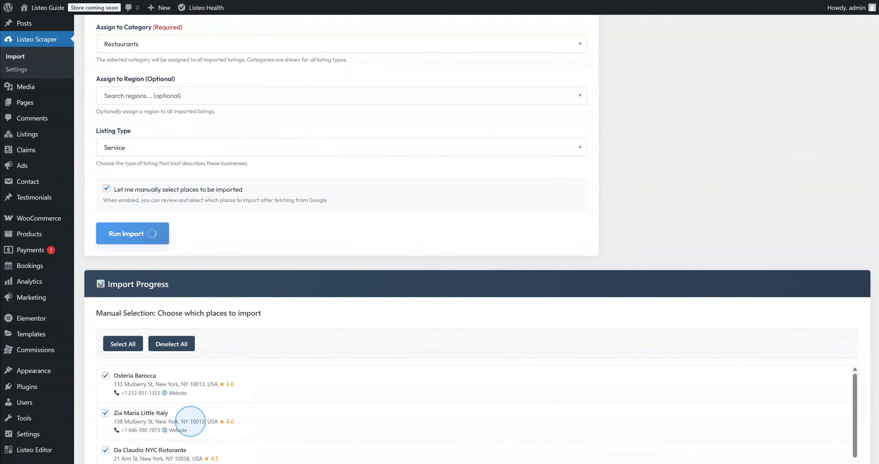
Review the manually checked restaurant places and proceed with the selected ones to import
{"action": "scroll", "coordinate": [194, 416], "scroll_direction": "down", "scroll_amount": 5}
{"action": "scroll", "coordinate": [219, 332], "scroll_direction": "down", "scroll_amount": 3}
{"action": "scroll", "coordinate": [215, 338], "scroll_direction": "up", "scroll_amount": 5}
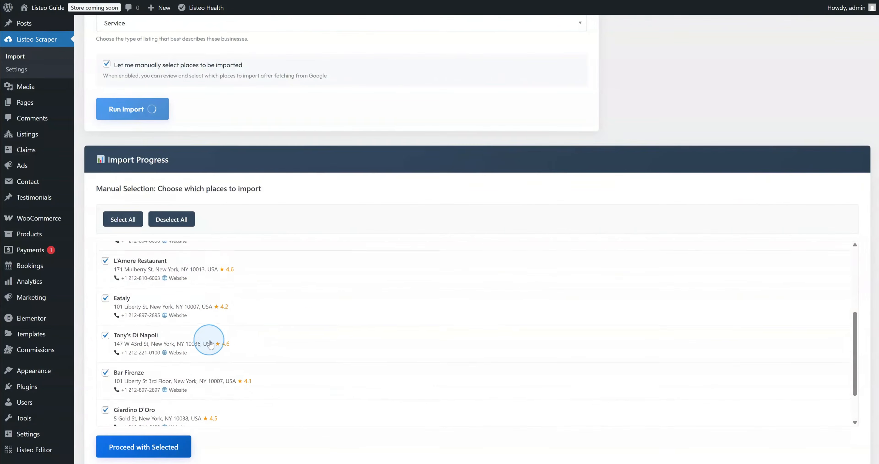
{"action": "scroll", "coordinate": [216, 339], "scroll_direction": "down", "scroll_amount": 5}
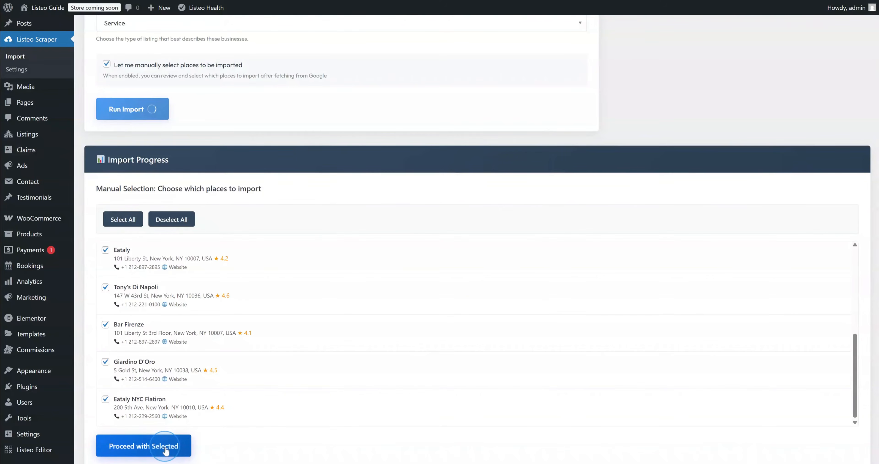
{"action": "left_click", "coordinate": [176, 447]}
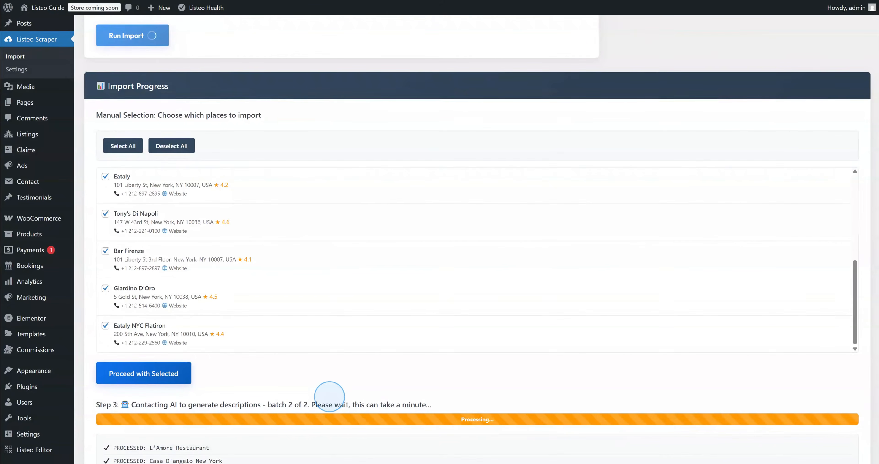
Follow the AI description batches and Step 4 import until it reaches 100% complete
{"action": "scroll", "coordinate": [330, 396], "scroll_direction": "down", "scroll_amount": 2}
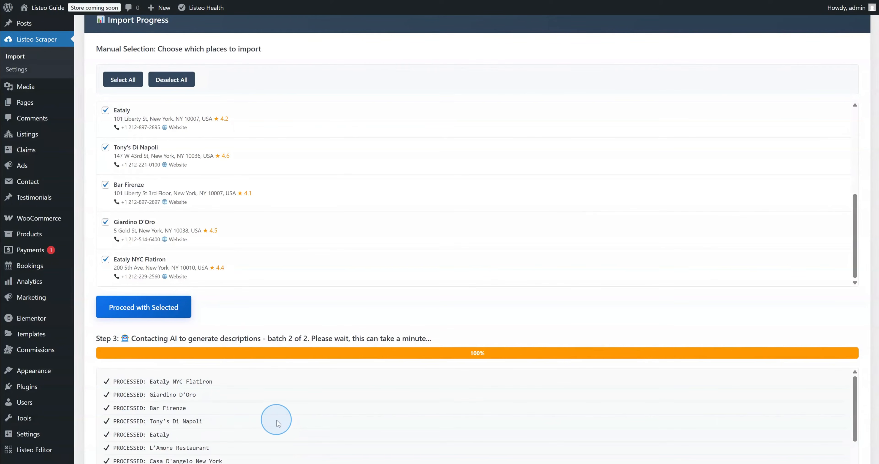
{"action": "scroll", "coordinate": [277, 420], "scroll_direction": "down", "scroll_amount": 2}
{"action": "scroll", "coordinate": [273, 457], "scroll_direction": "down", "scroll_amount": 2}
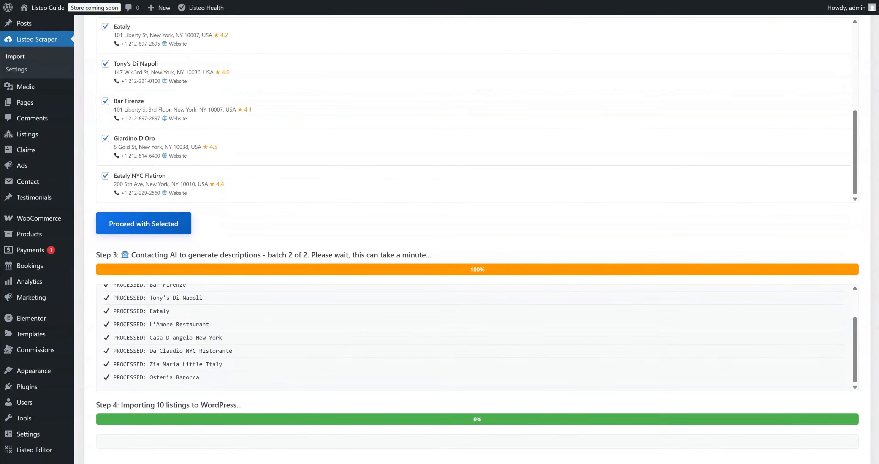
{"action": "scroll", "coordinate": [268, 448], "scroll_direction": "down", "scroll_amount": 1}
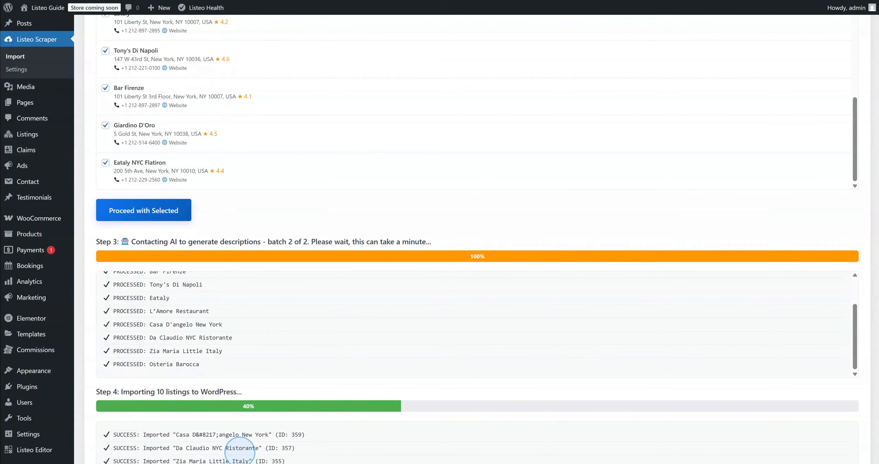
{"action": "scroll", "coordinate": [243, 456], "scroll_direction": "down", "scroll_amount": 1}
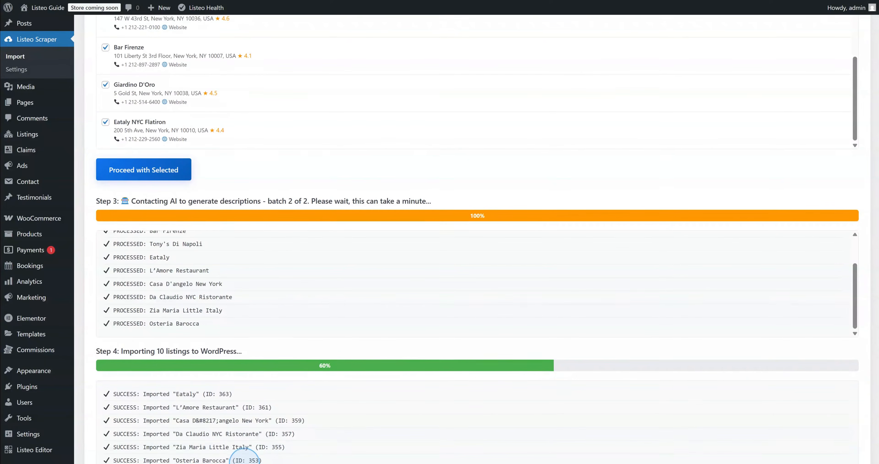
{"action": "scroll", "coordinate": [245, 456], "scroll_direction": "up", "scroll_amount": 1}
{"action": "scroll", "coordinate": [245, 457], "scroll_direction": "down", "scroll_amount": 3}
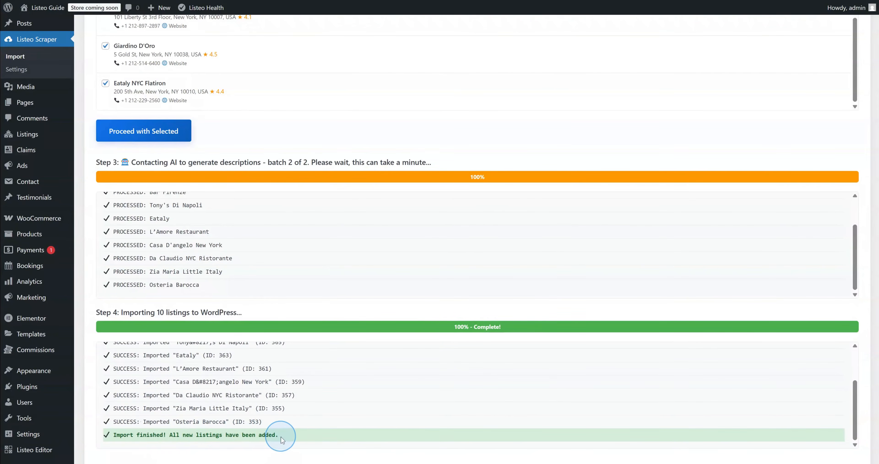
{"action": "mouse_move", "coordinate": [48, 8]}
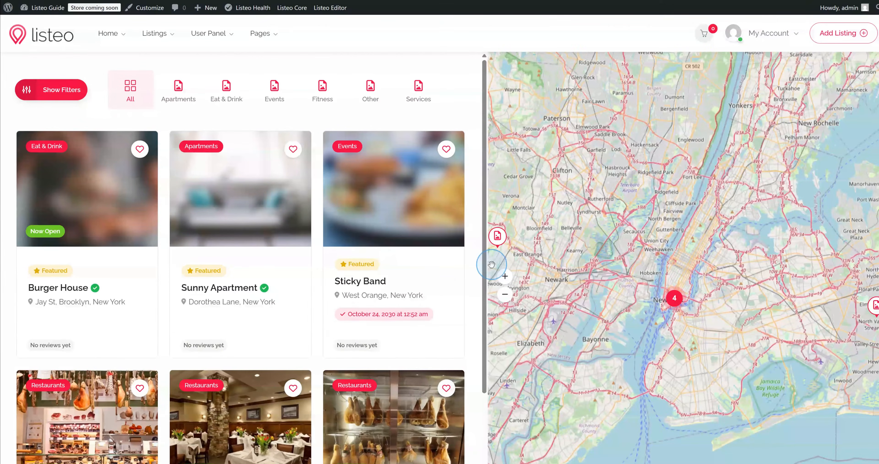
Filter the listings page to All in the Eat & Drink category and hide the filters
{"action": "scroll", "coordinate": [444, 265], "scroll_direction": "down", "scroll_amount": 1}
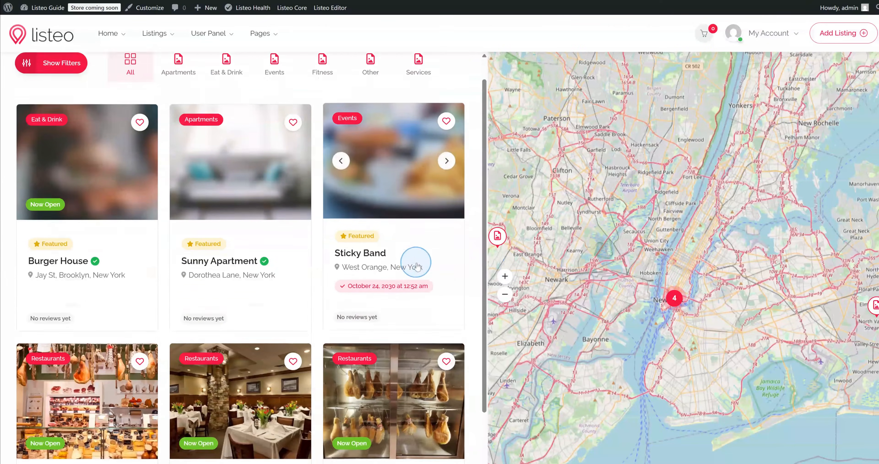
{"action": "scroll", "coordinate": [416, 266], "scroll_direction": "down", "scroll_amount": 4}
{"action": "scroll", "coordinate": [114, 249], "scroll_direction": "up", "scroll_amount": 5}
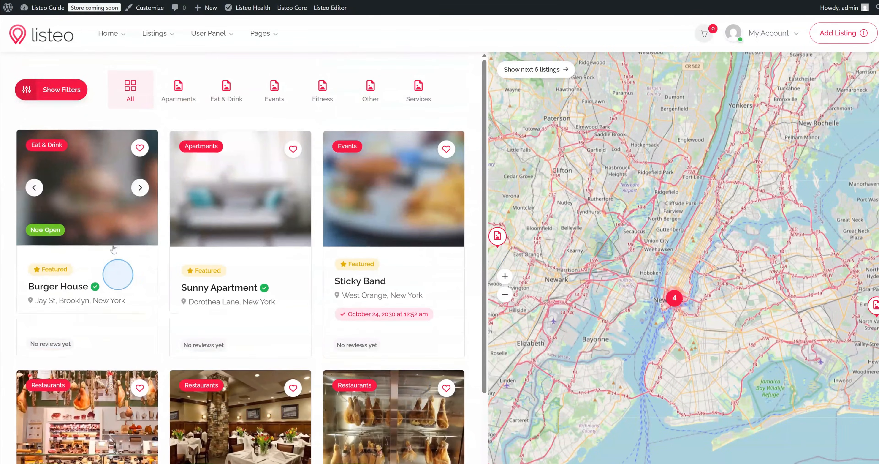
{"action": "left_click", "coordinate": [58, 89]}
{"action": "left_click", "coordinate": [54, 137]}
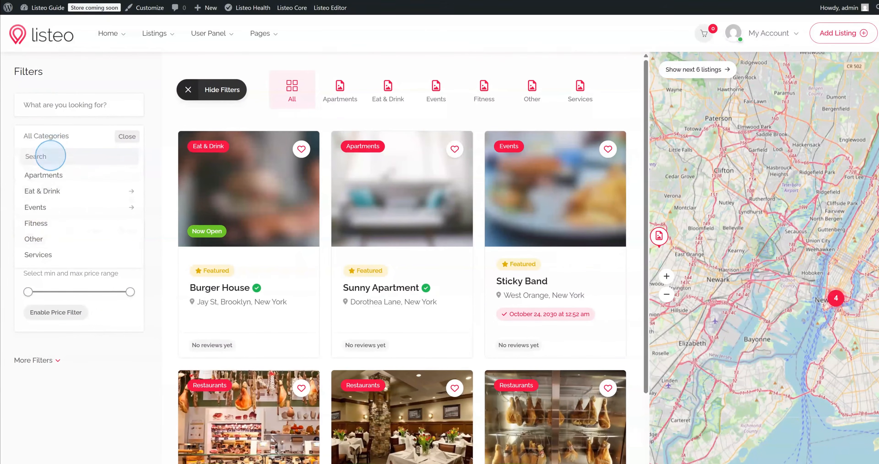
{"action": "left_click", "coordinate": [39, 191]}
{"action": "left_click", "coordinate": [49, 193]}
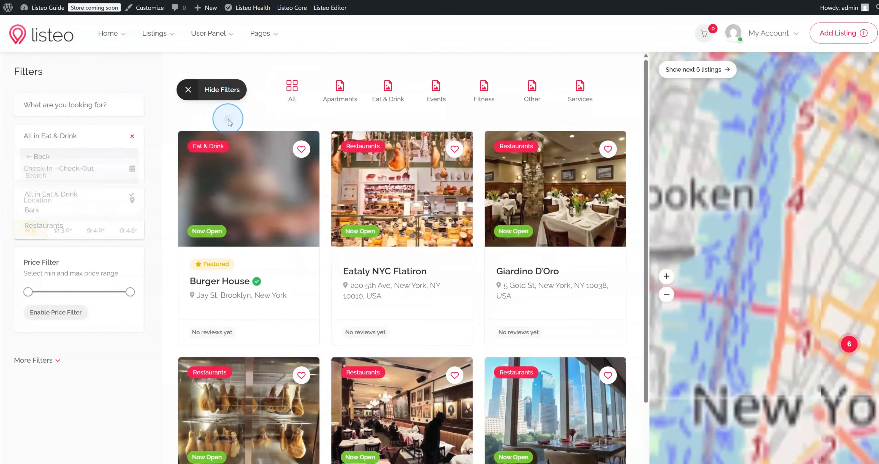
{"action": "left_click", "coordinate": [220, 90]}
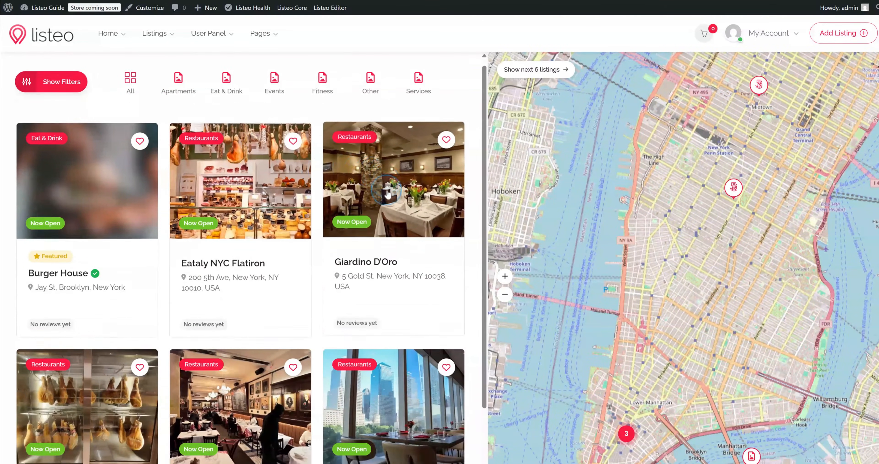
Browse the filtered restaurants and open the Tony's Di Napoli listing
{"action": "scroll", "coordinate": [388, 195], "scroll_direction": "down", "scroll_amount": 3}
{"action": "scroll", "coordinate": [112, 290], "scroll_direction": "up", "scroll_amount": 3}
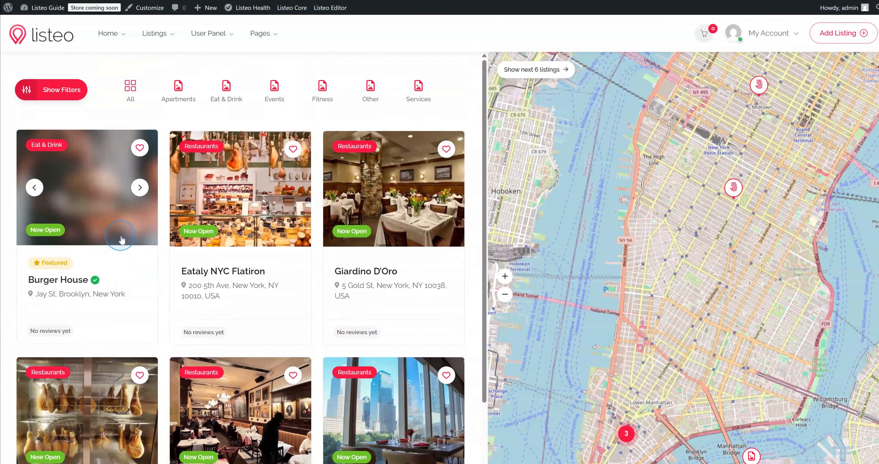
{"action": "scroll", "coordinate": [234, 276], "scroll_direction": "down", "scroll_amount": 4}
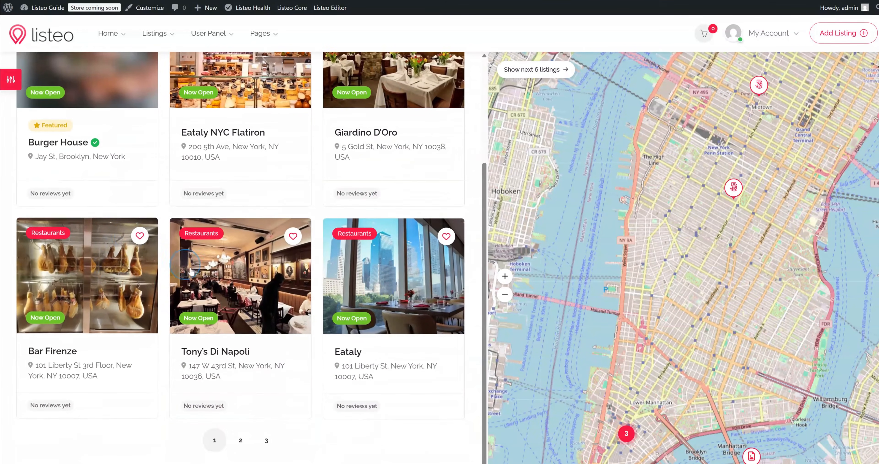
{"action": "left_click", "coordinate": [289, 222]}
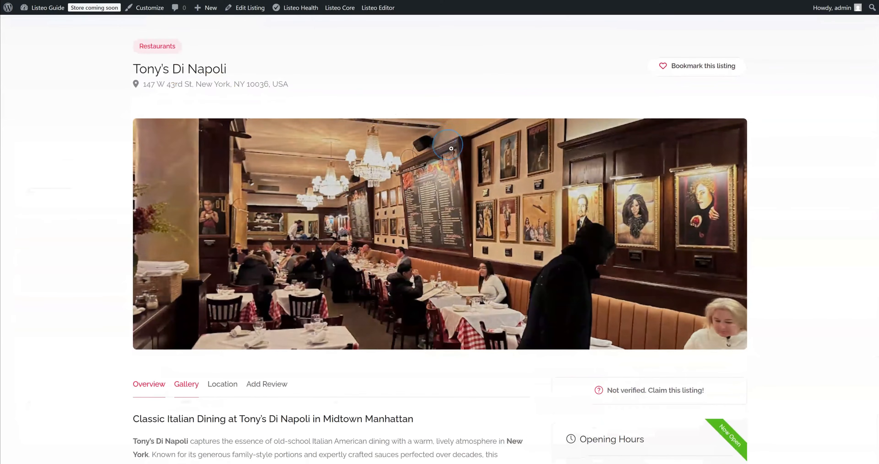
Read through Tony's Di Napoli's generated overview, opening hours and location map
{"action": "scroll", "coordinate": [457, 156], "scroll_direction": "down", "scroll_amount": 5}
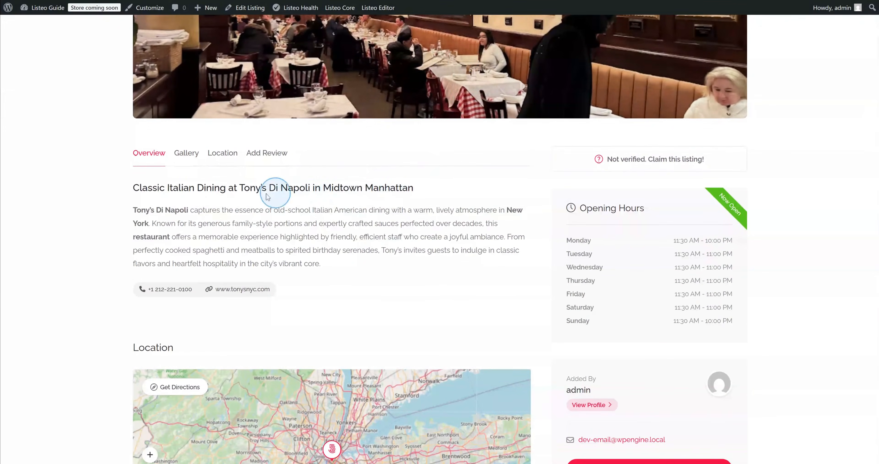
{"action": "left_click_drag", "start_coordinate": [140, 209], "coordinate": [330, 262]}
{"action": "left_click", "coordinate": [330, 262]}
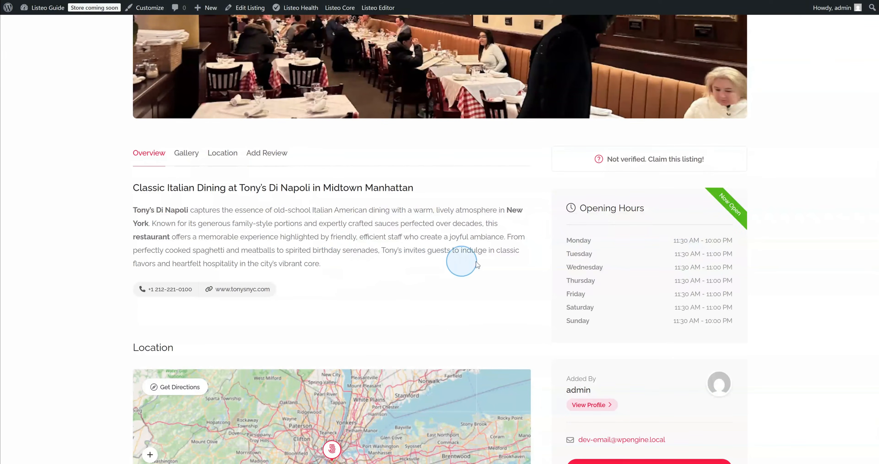
{"action": "scroll", "coordinate": [605, 346], "scroll_direction": "down", "scroll_amount": 8}
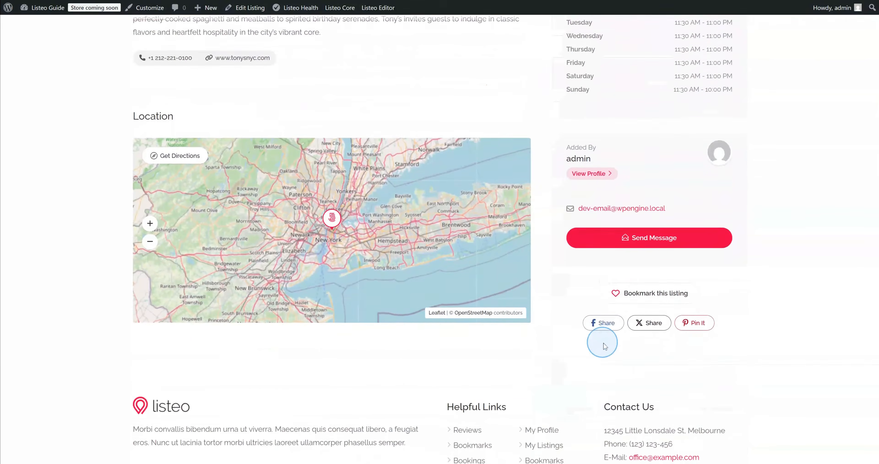
{"action": "scroll", "coordinate": [603, 345], "scroll_direction": "up", "scroll_amount": 10}
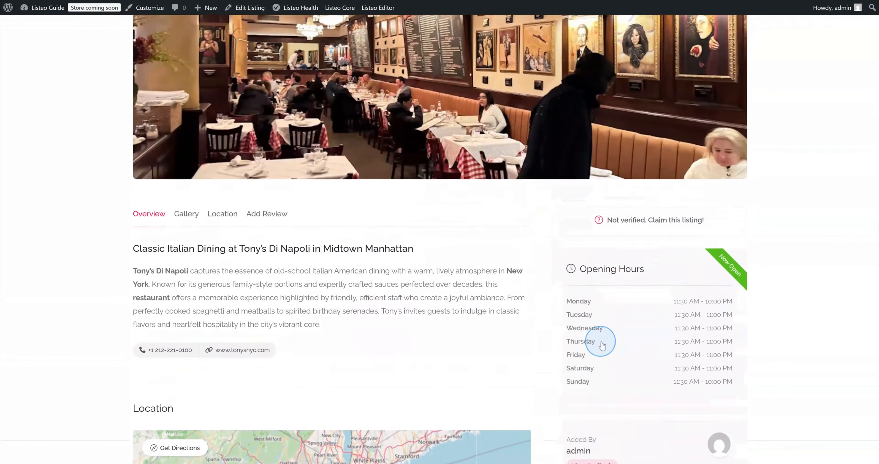
{"action": "scroll", "coordinate": [601, 343], "scroll_direction": "up", "scroll_amount": 4}
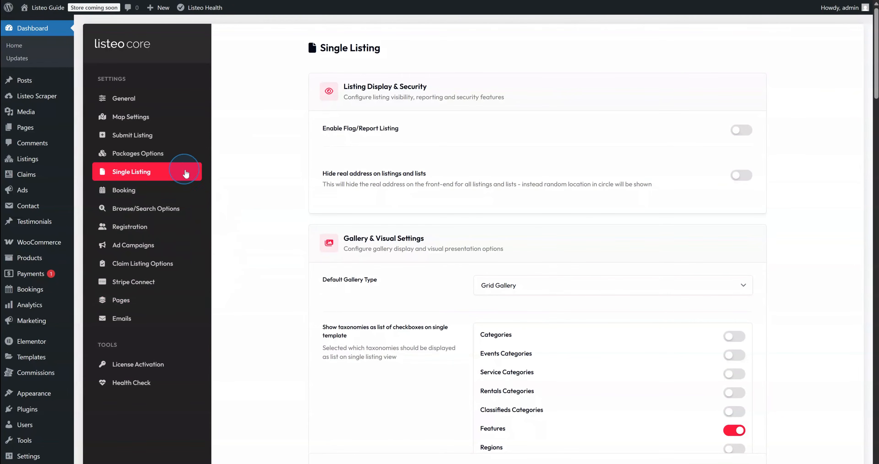
Turn on Google Reviews, then paste and verify the Google Places API key
{"action": "scroll", "coordinate": [262, 177], "scroll_direction": "down", "scroll_amount": 15}
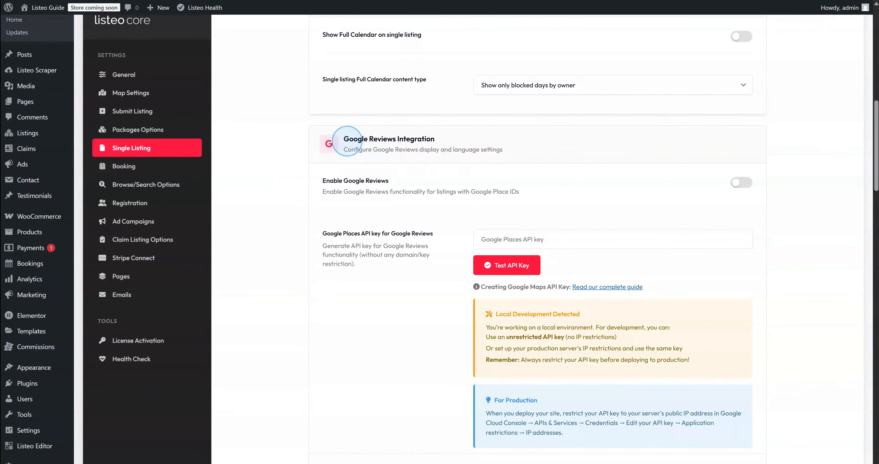
{"action": "scroll", "coordinate": [724, 125], "scroll_direction": "down", "scroll_amount": 3}
{"action": "left_click", "coordinate": [743, 91]}
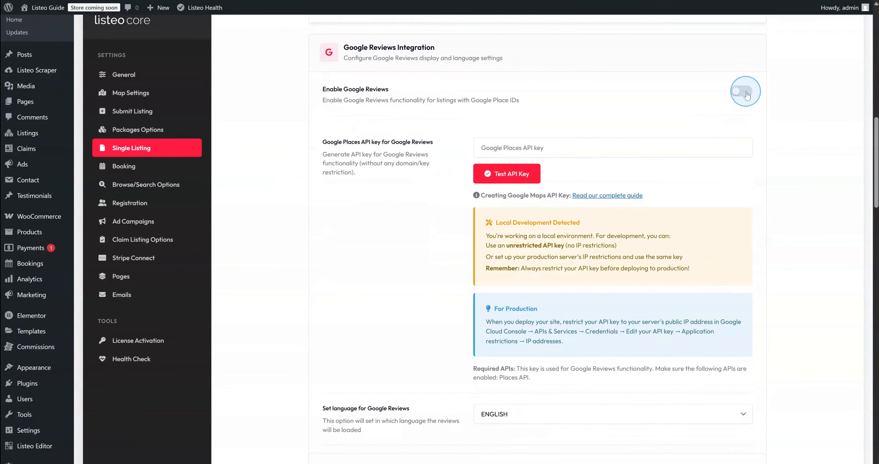
{"action": "left_click", "coordinate": [542, 142]}
{"action": "key", "text": "ctrl+v"}
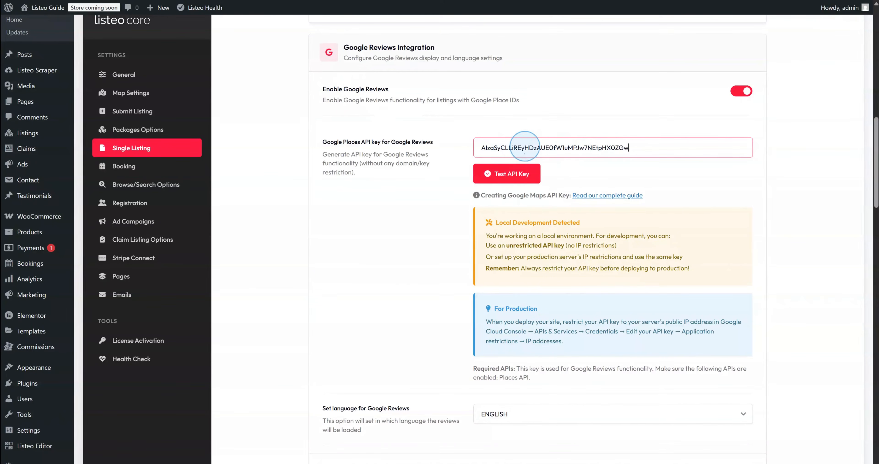
{"action": "left_click", "coordinate": [505, 175]}
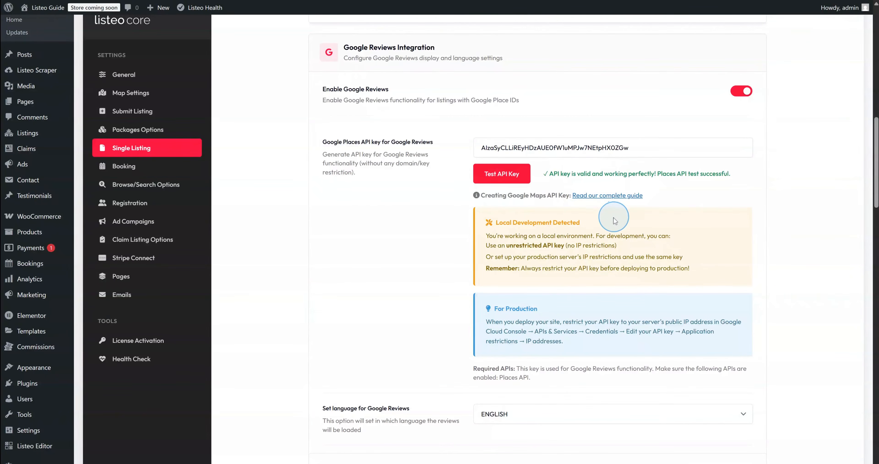
Keep the reviews cache at 7 days and check rate limits of 20 hourly, 500 daily
{"action": "scroll", "coordinate": [608, 218], "scroll_direction": "down", "scroll_amount": 4}
{"action": "scroll", "coordinate": [500, 280], "scroll_direction": "down", "scroll_amount": 1}
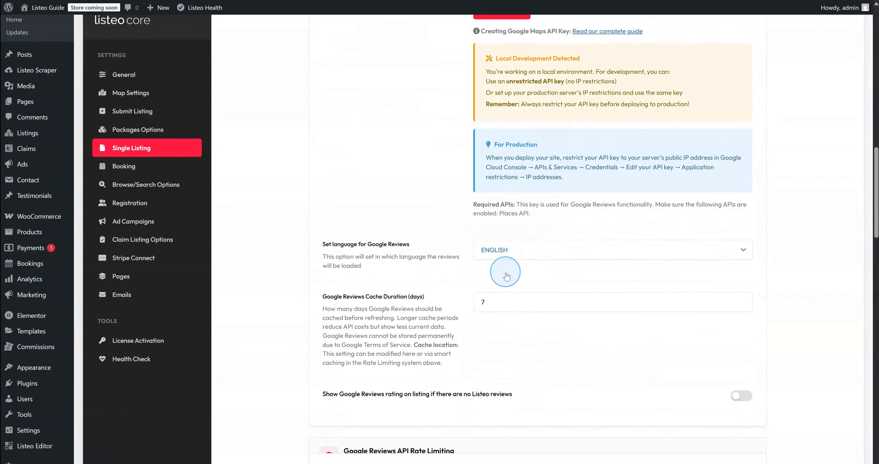
{"action": "left_click", "coordinate": [485, 283]}
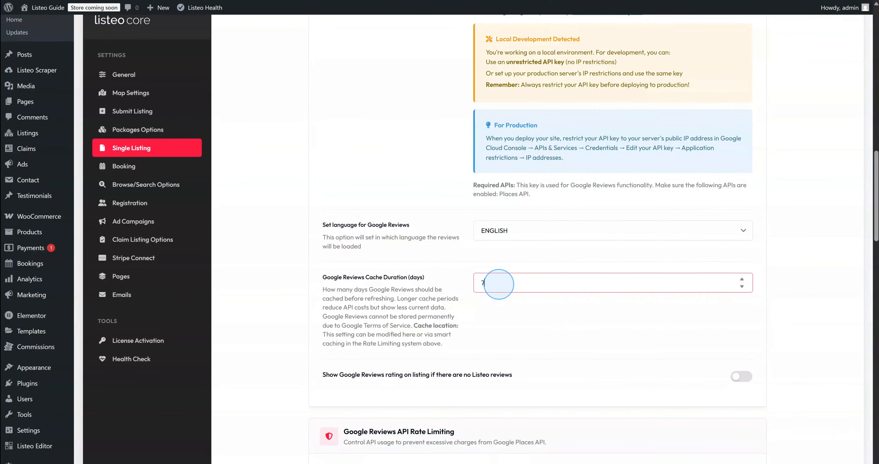
{"action": "double_click", "coordinate": [478, 282]}
{"action": "left_click", "coordinate": [492, 316]}
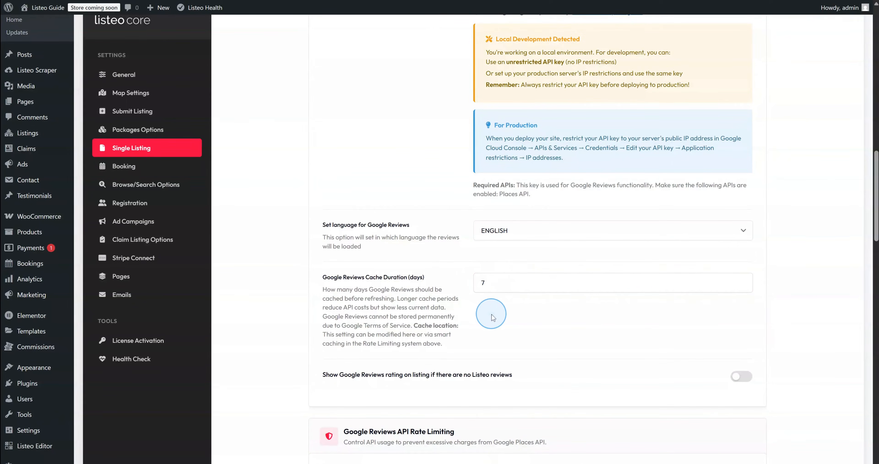
{"action": "scroll", "coordinate": [495, 307], "scroll_direction": "down", "scroll_amount": 4}
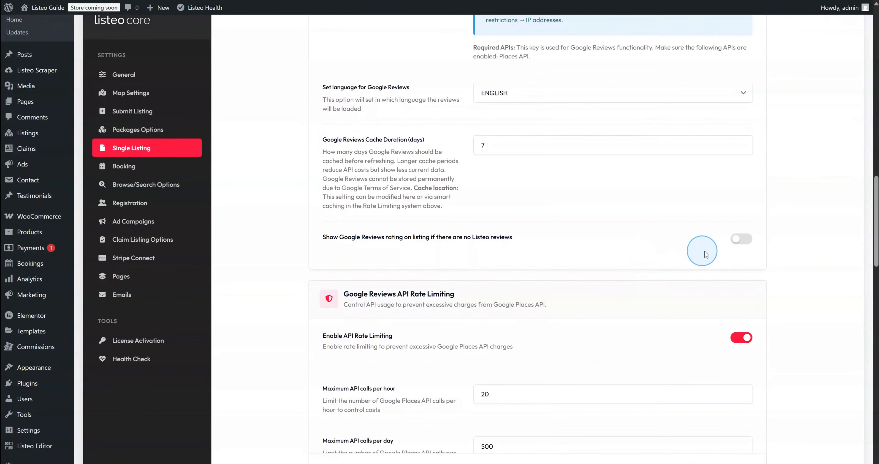
{"action": "scroll", "coordinate": [666, 253], "scroll_direction": "down", "scroll_amount": 5}
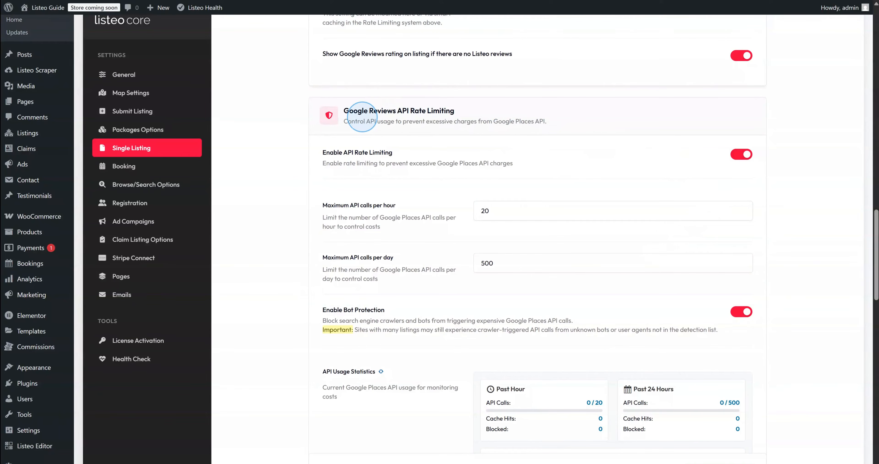
{"action": "scroll", "coordinate": [363, 160], "scroll_direction": "down", "scroll_amount": 1}
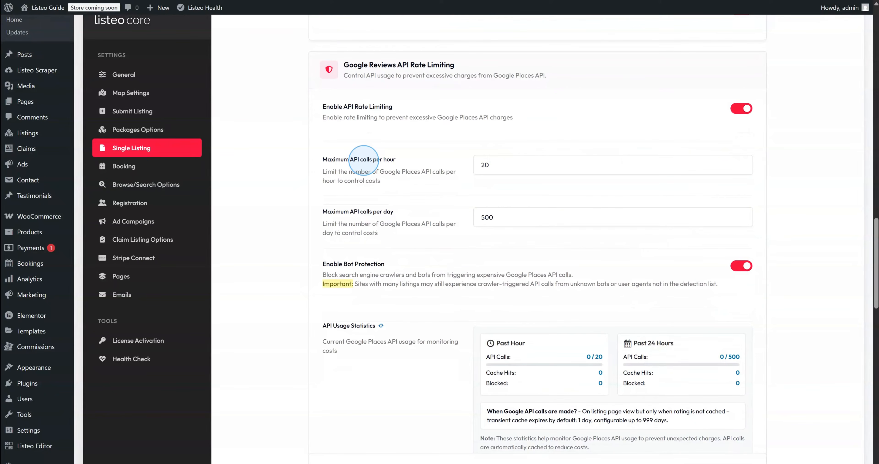
{"action": "scroll", "coordinate": [364, 160], "scroll_direction": "down", "scroll_amount": 1}
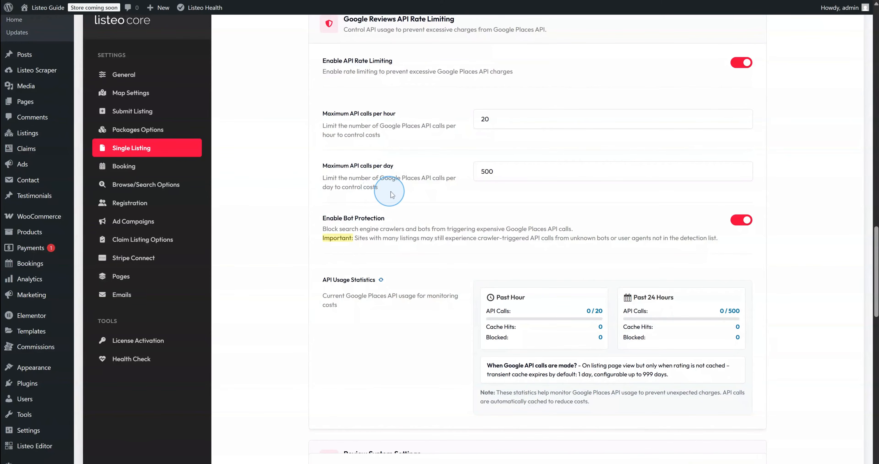
{"action": "scroll", "coordinate": [391, 195], "scroll_direction": "down", "scroll_amount": 3}
{"action": "scroll", "coordinate": [394, 194], "scroll_direction": "down", "scroll_amount": 5}
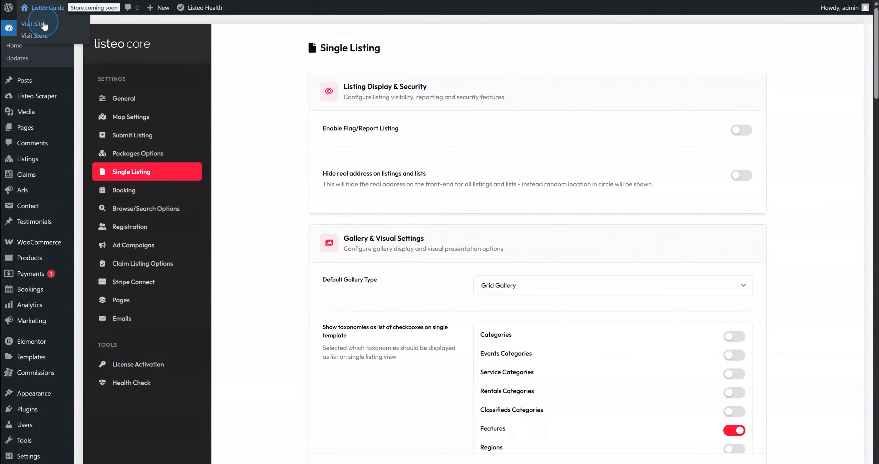
Open the Giardino D'Oro listing on the front end and check its Google Reviews section
{"action": "left_click", "coordinate": [43, 24]}
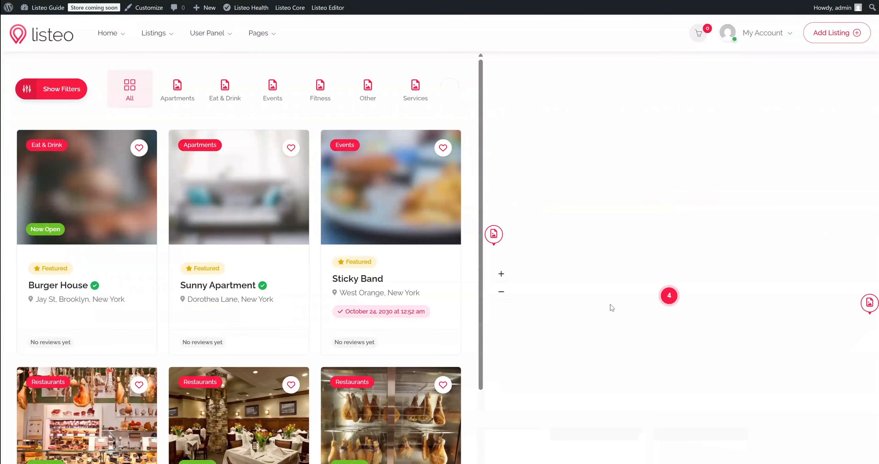
{"action": "scroll", "coordinate": [374, 285], "scroll_direction": "down", "scroll_amount": 5}
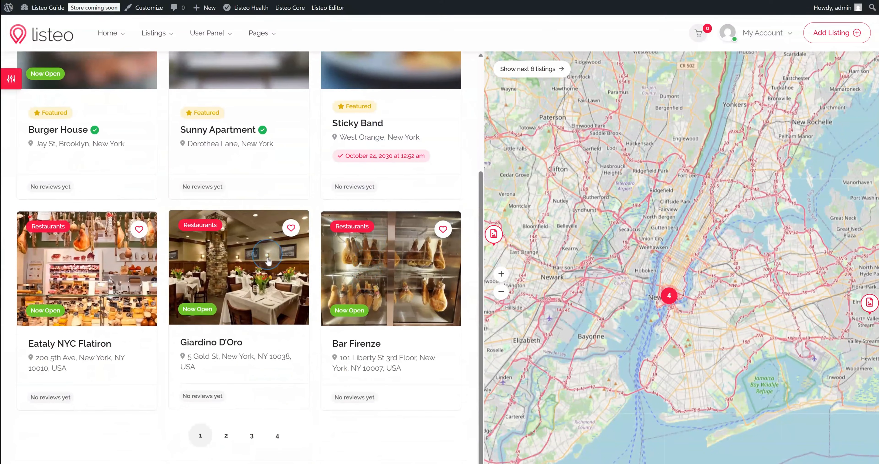
{"action": "left_click", "coordinate": [218, 263]}
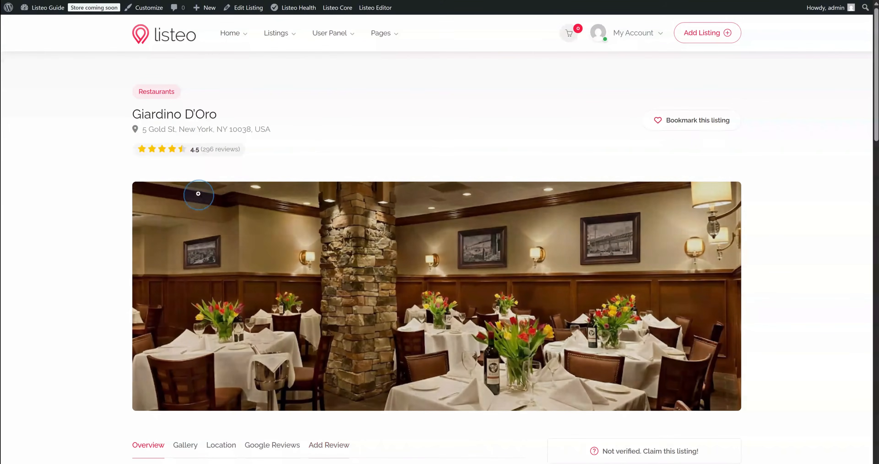
{"action": "left_click", "coordinate": [220, 152]}
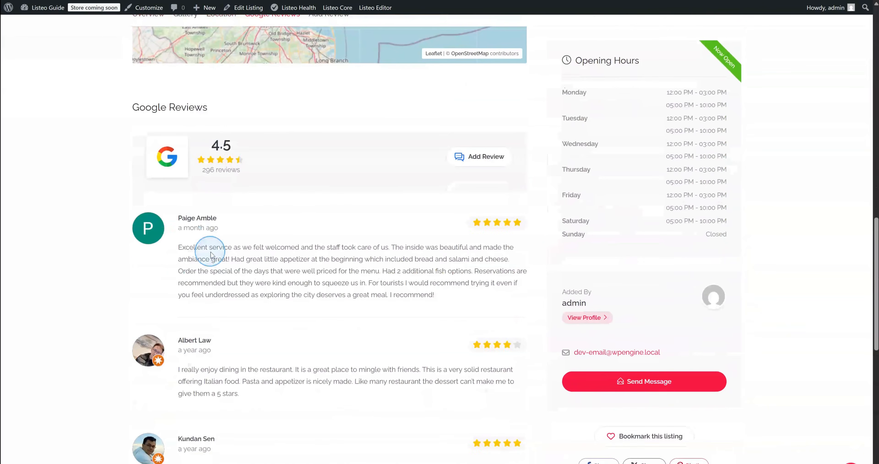
{"action": "scroll", "coordinate": [212, 255], "scroll_direction": "down", "scroll_amount": 4}
{"action": "scroll", "coordinate": [211, 251], "scroll_direction": "up", "scroll_amount": 10}
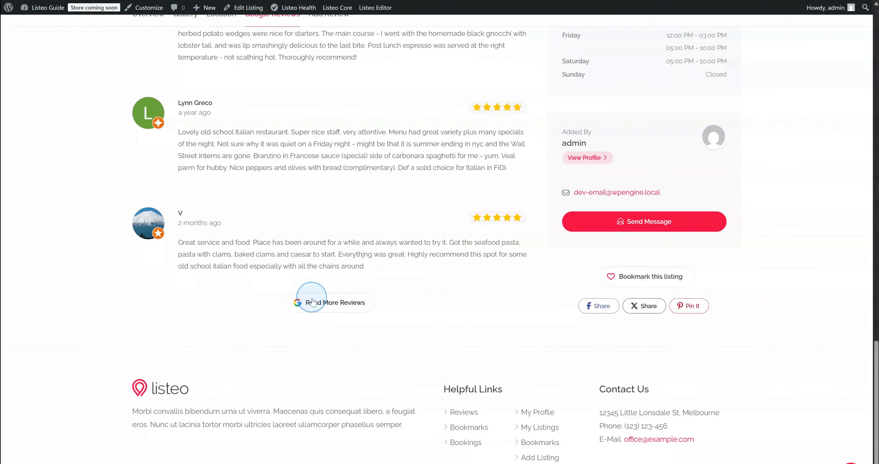
{"action": "scroll", "coordinate": [364, 312], "scroll_direction": "up", "scroll_amount": 12}
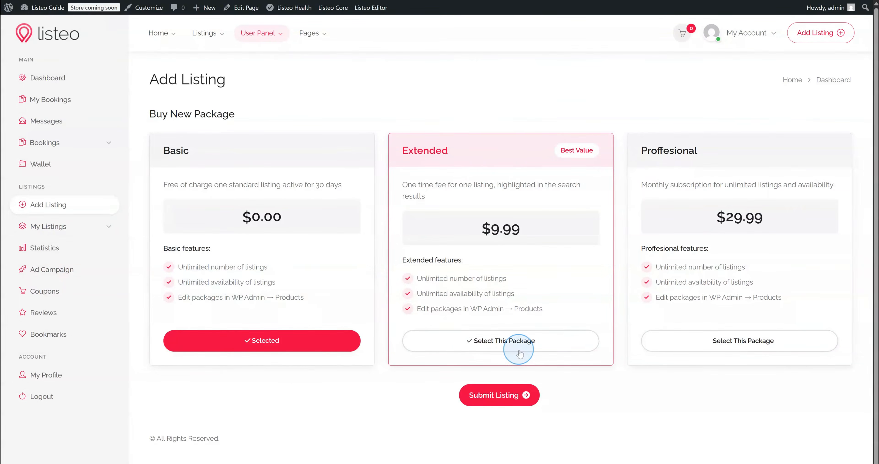
{"action": "left_click", "coordinate": [505, 340]}
{"action": "left_click", "coordinate": [314, 340]}
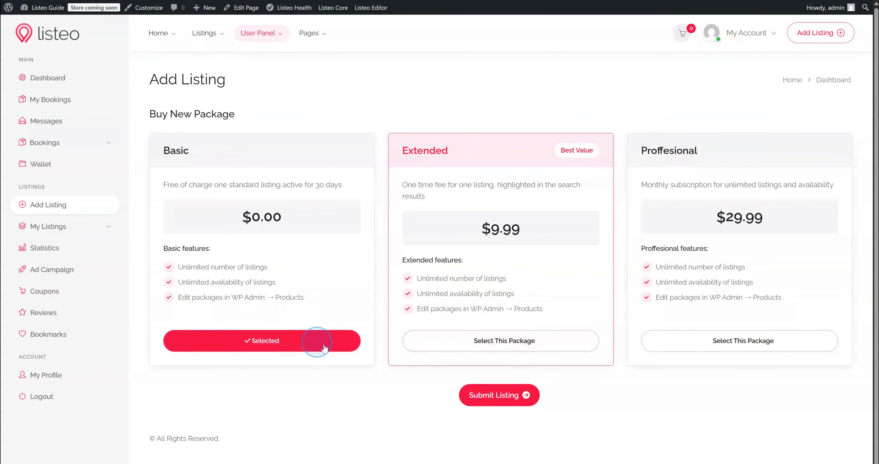
{"action": "mouse_move", "coordinate": [48, 13]}
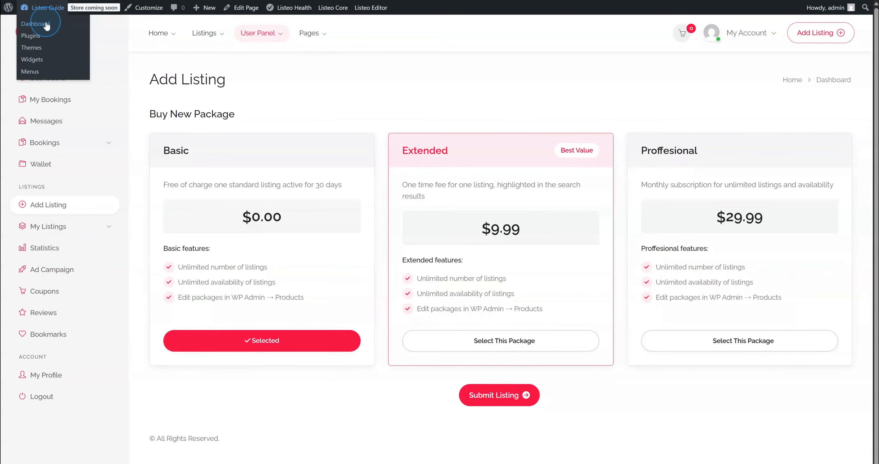
{"action": "left_click", "coordinate": [52, 26]}
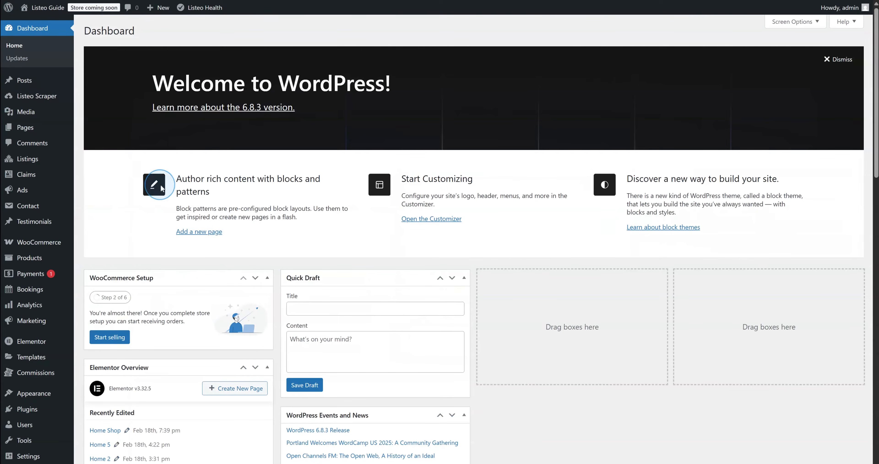
List all WooCommerce products filtered to the Listing Package product type
{"action": "mouse_move", "coordinate": [49, 246]}
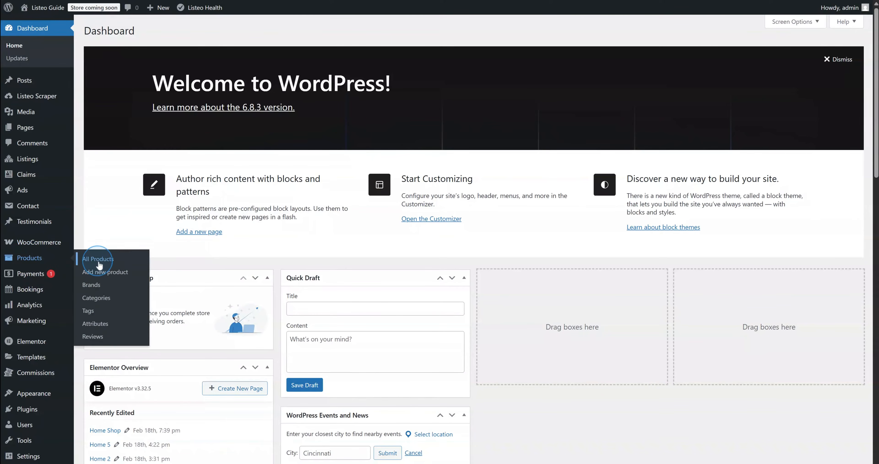
{"action": "left_click", "coordinate": [99, 265]}
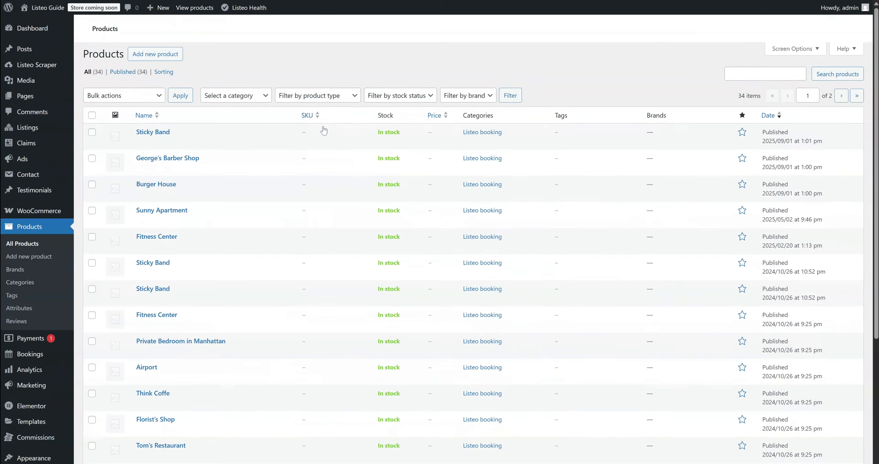
{"action": "left_click", "coordinate": [315, 134]}
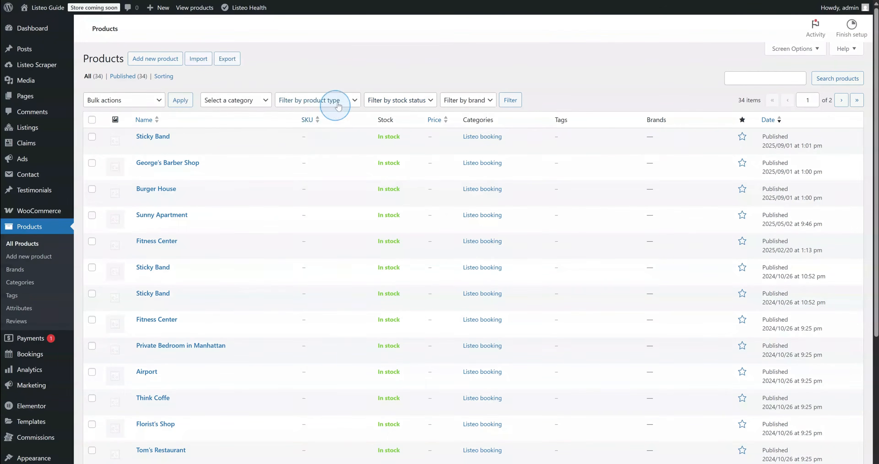
{"action": "left_click", "coordinate": [333, 123]}
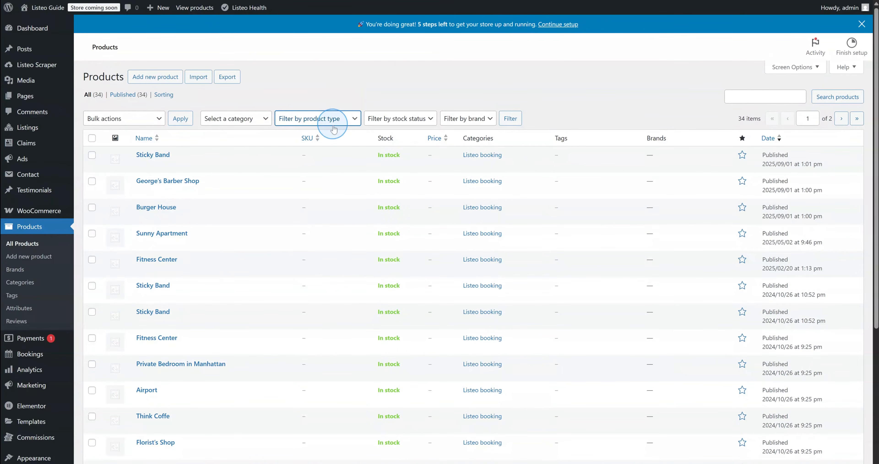
{"action": "left_click", "coordinate": [320, 217]}
{"action": "left_click", "coordinate": [506, 118]}
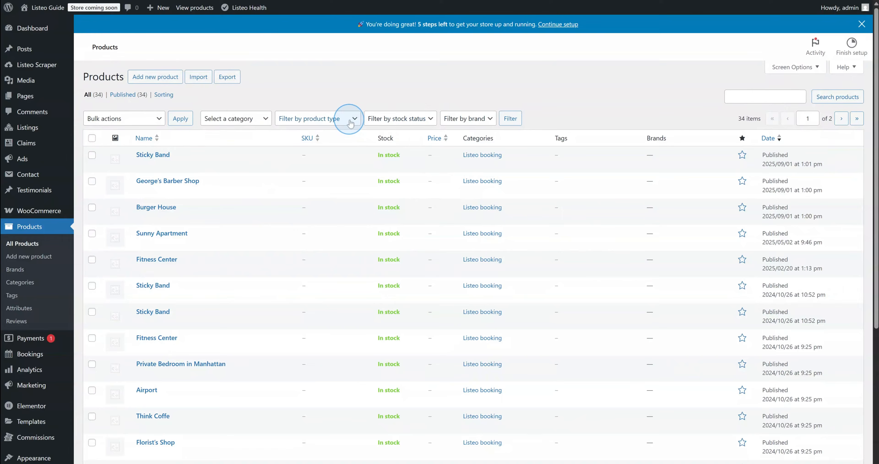
{"action": "left_click", "coordinate": [326, 216]}
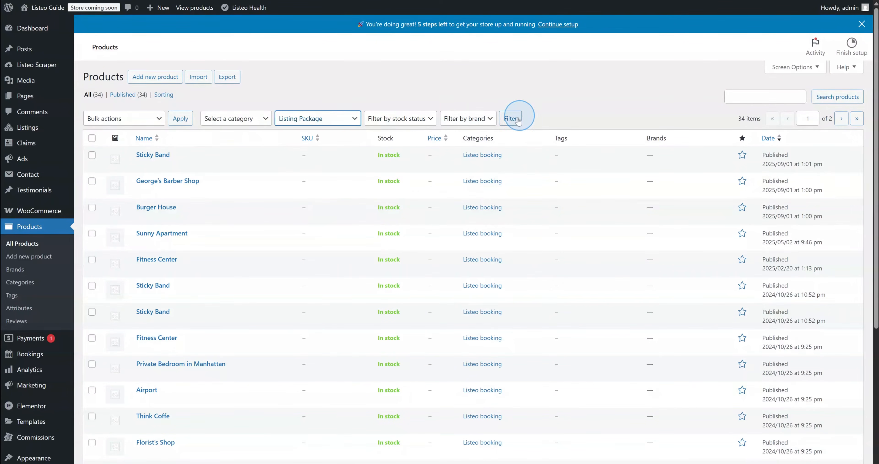
{"action": "left_click", "coordinate": [511, 120]}
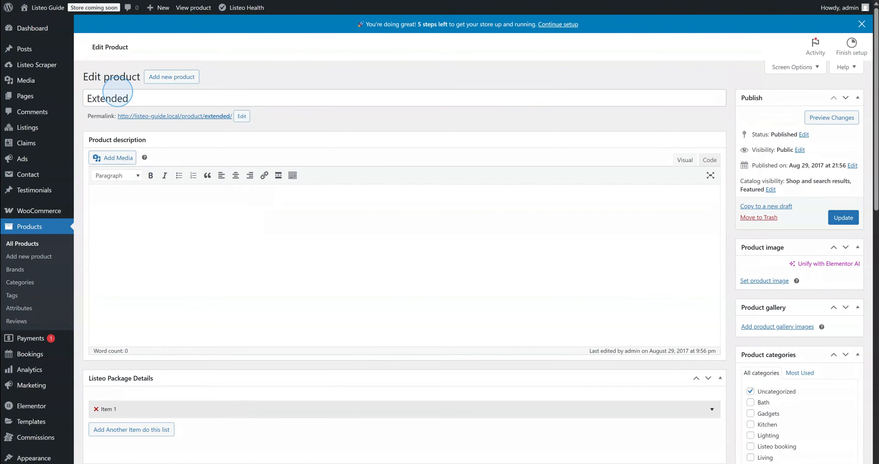
Enable the Reviews and Gallery modules in the Extended package's product data and update it
{"action": "scroll", "coordinate": [161, 167], "scroll_direction": "down", "scroll_amount": 4}
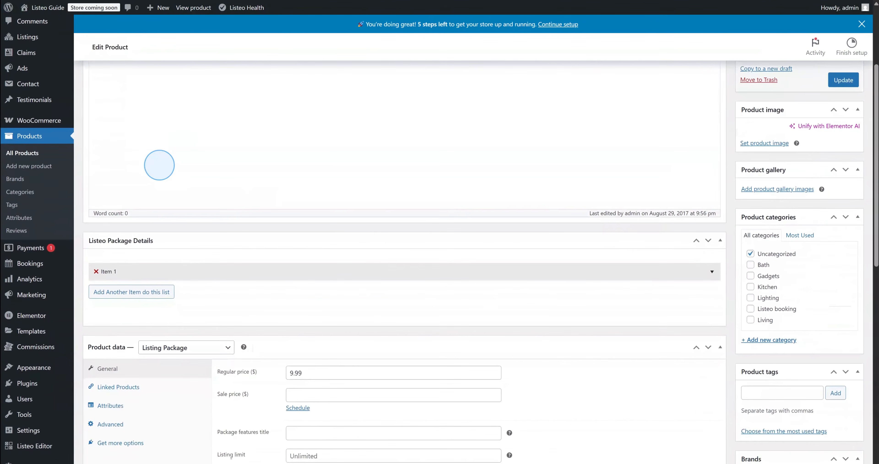
{"action": "scroll", "coordinate": [160, 165], "scroll_direction": "down", "scroll_amount": 1}
{"action": "scroll", "coordinate": [160, 165], "scroll_direction": "down", "scroll_amount": 5}
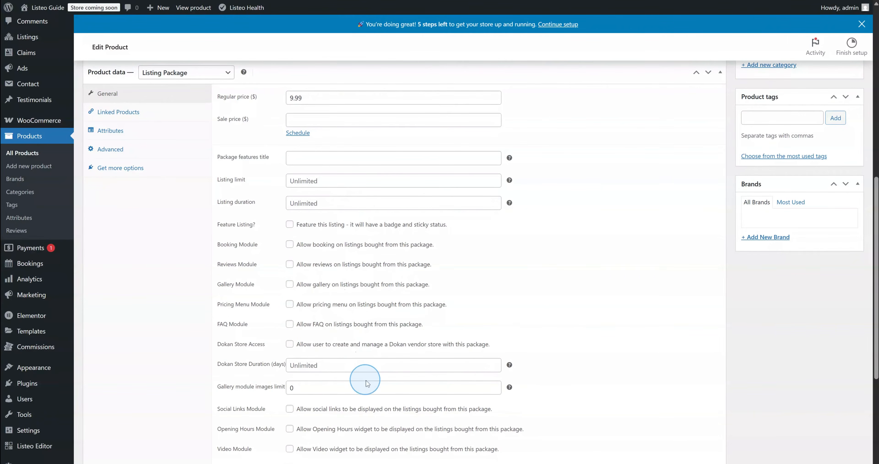
{"action": "scroll", "coordinate": [360, 376], "scroll_direction": "down", "scroll_amount": 1}
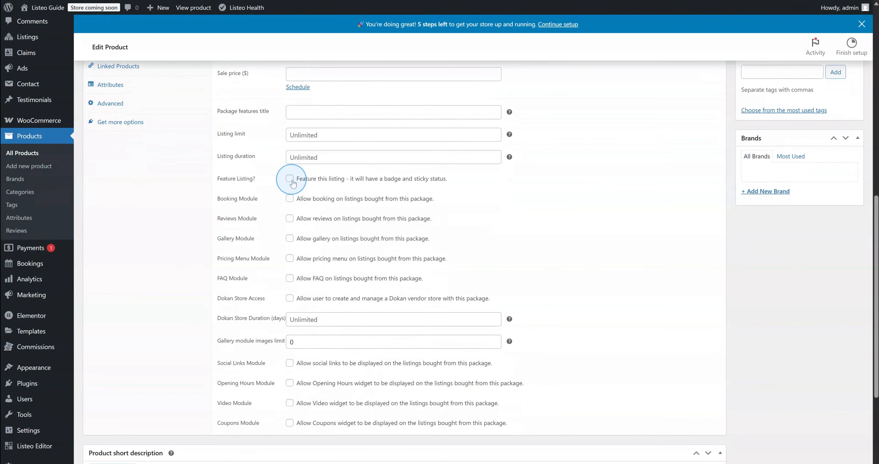
{"action": "left_click", "coordinate": [290, 217]}
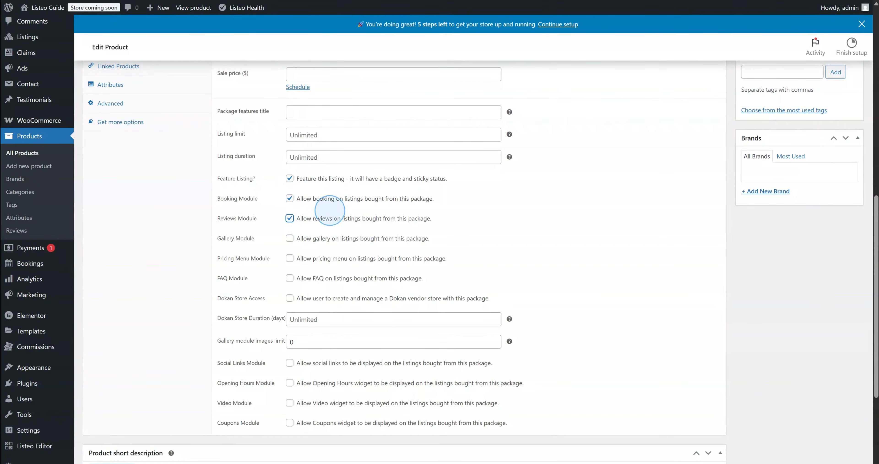
{"action": "scroll", "coordinate": [326, 310], "scroll_direction": "down", "scroll_amount": 1}
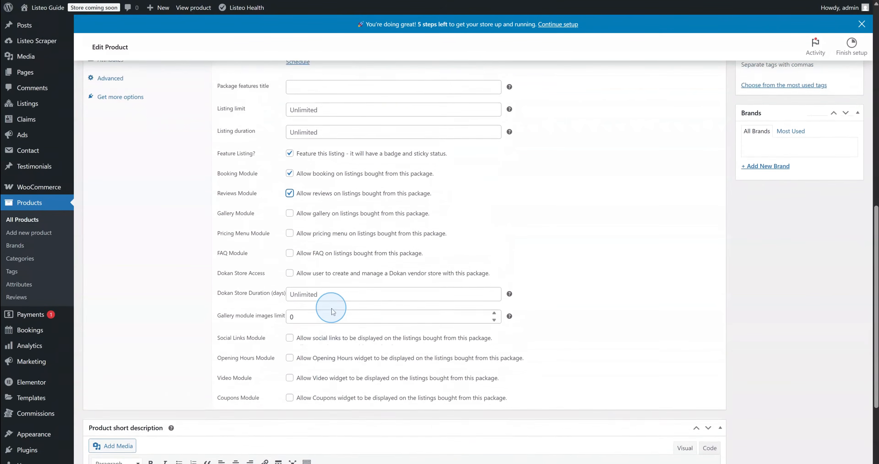
{"action": "scroll", "coordinate": [332, 311], "scroll_direction": "up", "scroll_amount": 3}
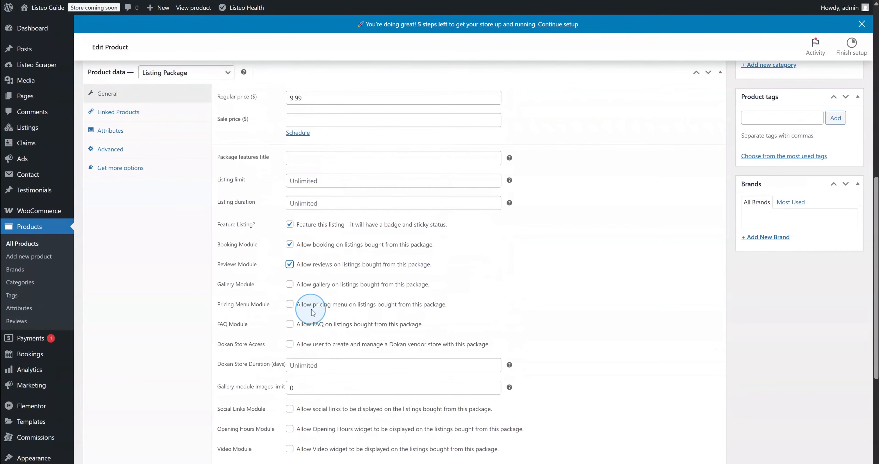
{"action": "left_click", "coordinate": [289, 285]}
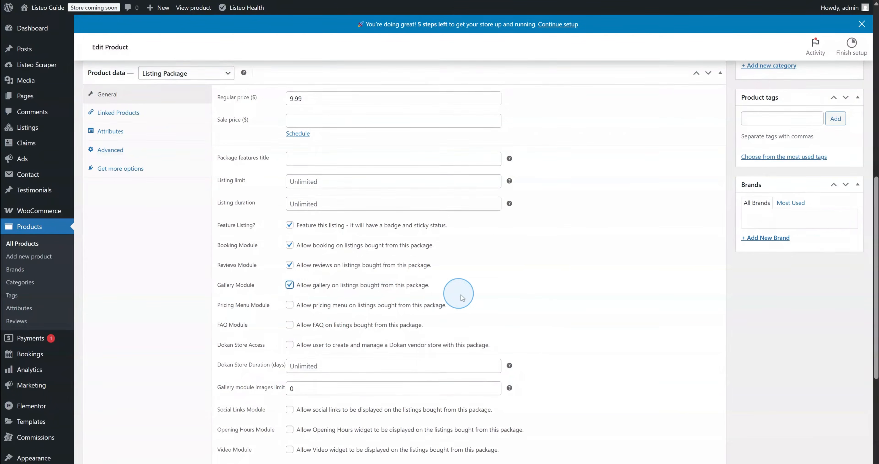
{"action": "scroll", "coordinate": [483, 295], "scroll_direction": "up", "scroll_amount": 15}
{"action": "left_click", "coordinate": [844, 218]}
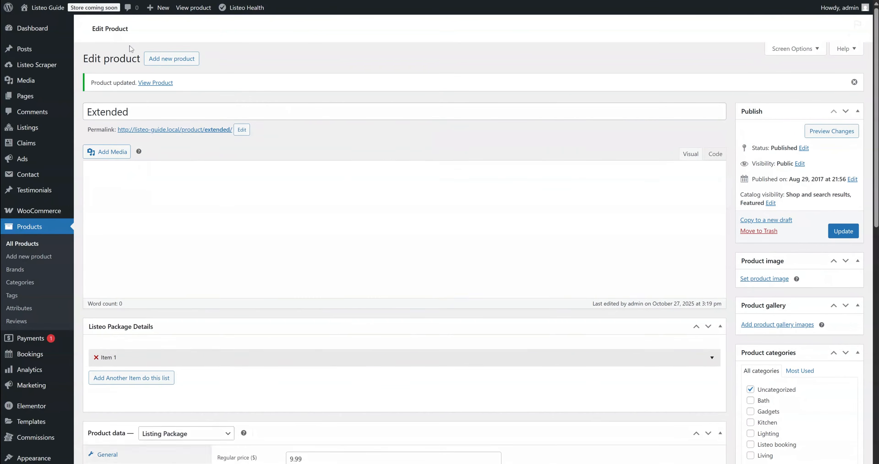
Select the $9.99 Extended package on the front-end Add Listing page
{"action": "mouse_move", "coordinate": [48, 7]}
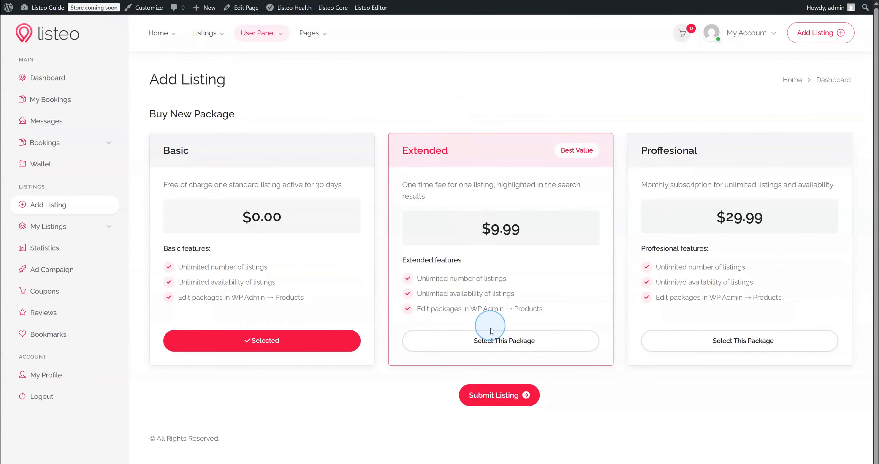
{"action": "left_click", "coordinate": [492, 342]}
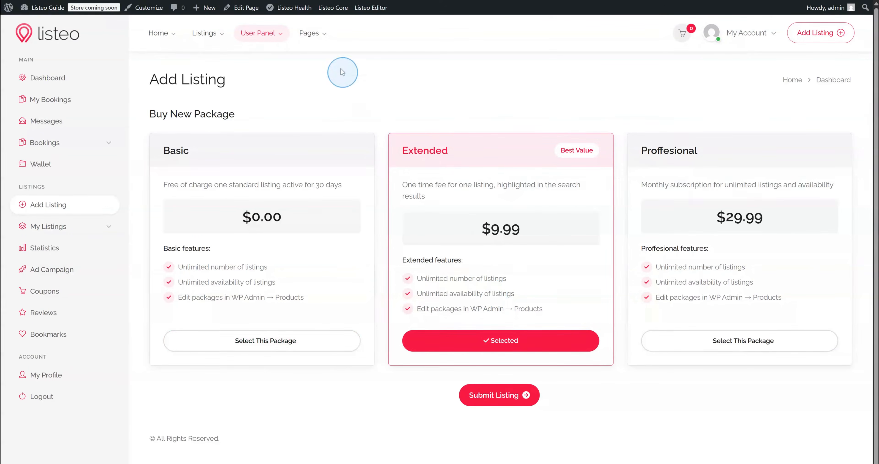
{"action": "mouse_move", "coordinate": [327, 16]}
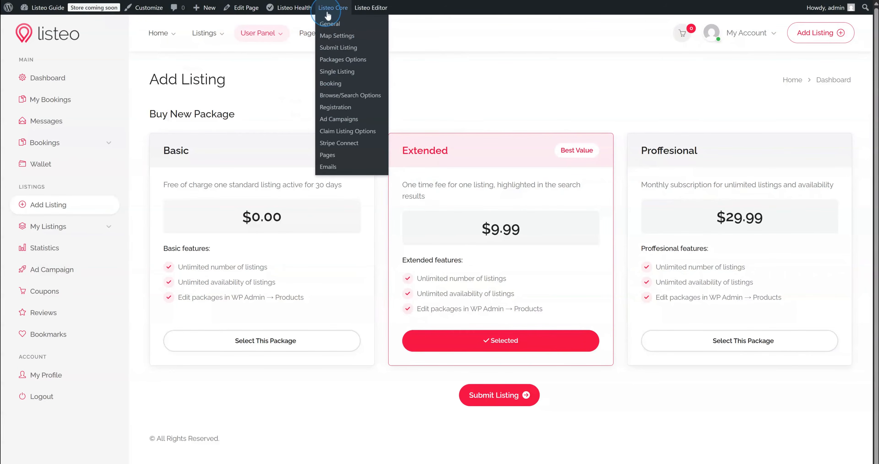
Enable 'Show extra package options' in Listeo's Packages Options and save it
{"action": "left_click", "coordinate": [341, 60]}
{"action": "scroll", "coordinate": [374, 225], "scroll_direction": "down", "scroll_amount": 5}
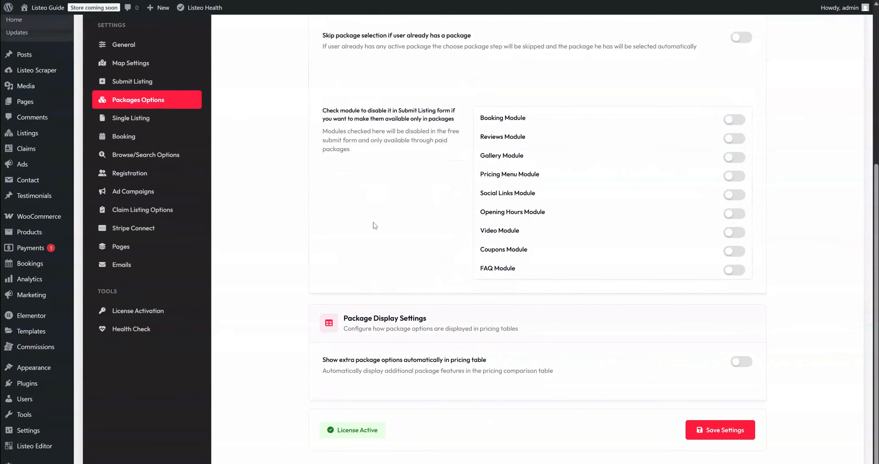
{"action": "left_click", "coordinate": [742, 362]}
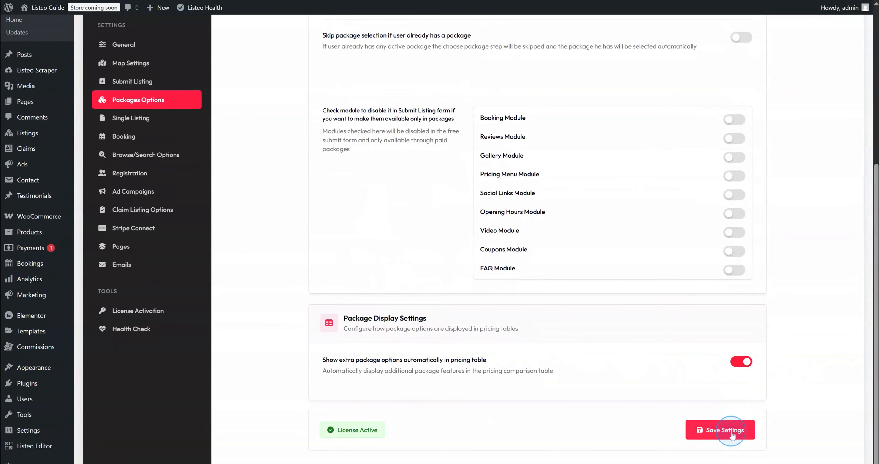
{"action": "left_click", "coordinate": [731, 430]}
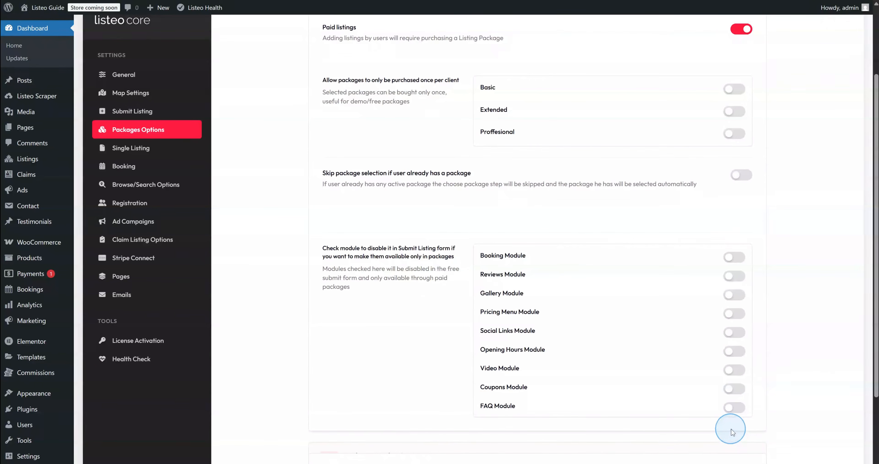
Reserve the Booking, Reviews and Gallery modules for paid packages only
{"action": "left_click", "coordinate": [734, 257]}
{"action": "left_click", "coordinate": [734, 276]}
{"action": "left_click", "coordinate": [734, 293]}
{"action": "scroll", "coordinate": [734, 293], "scroll_direction": "down", "scroll_amount": 4}
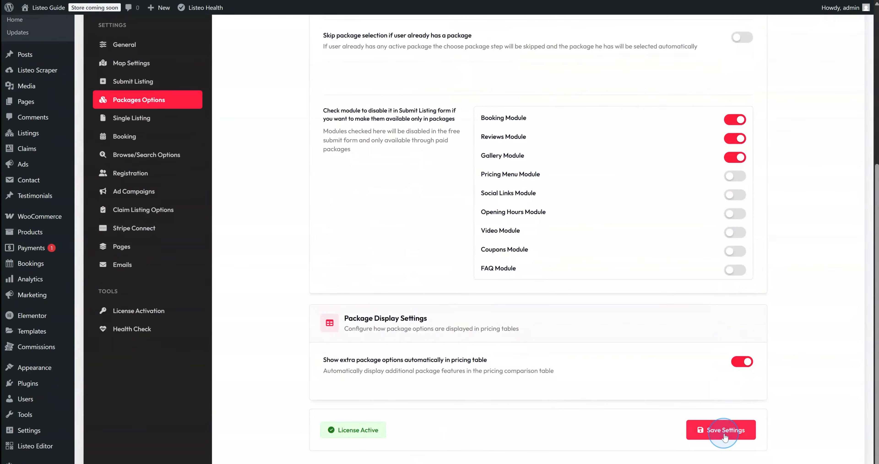
{"action": "scroll", "coordinate": [392, 245], "scroll_direction": "up", "scroll_amount": 7}
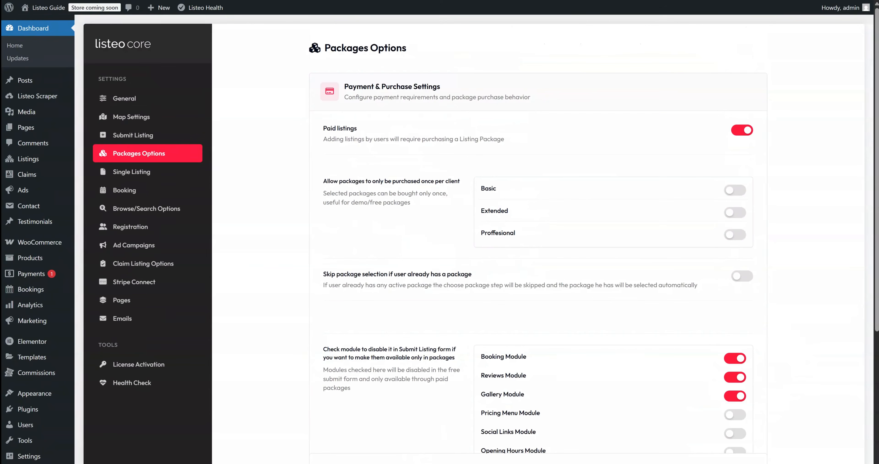
{"action": "left_click", "coordinate": [45, 23]}
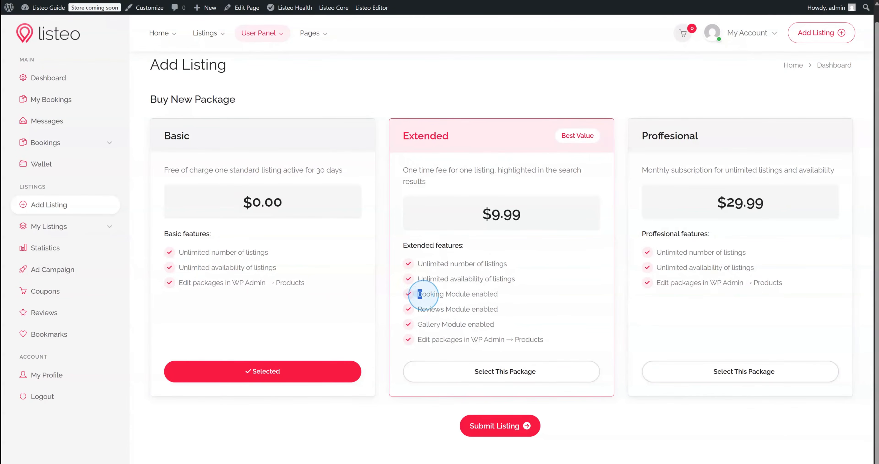
Check the $9.99 Extended package's Booking, Reviews, Gallery Module and Edit packages feature lines
{"action": "left_click_drag", "start_coordinate": [418, 295], "coordinate": [522, 334]}
{"action": "left_click", "coordinate": [523, 331]}
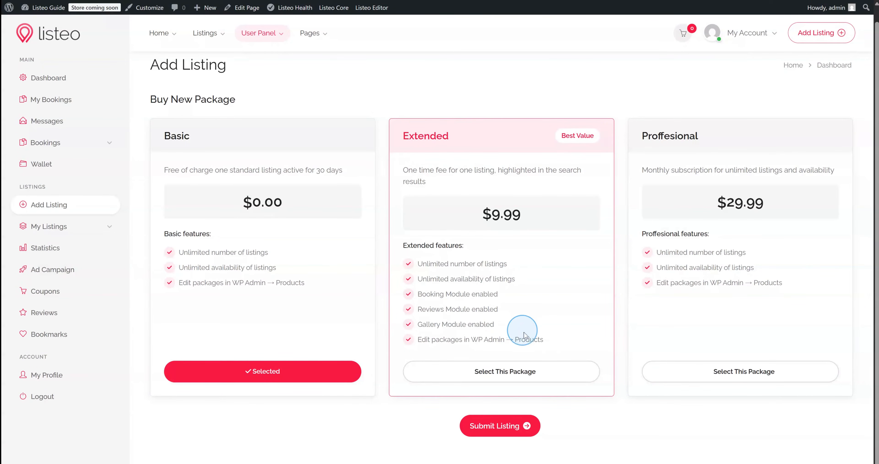
{"action": "left_click_drag", "start_coordinate": [418, 341], "coordinate": [542, 340]}
{"action": "left_click", "coordinate": [543, 340]}
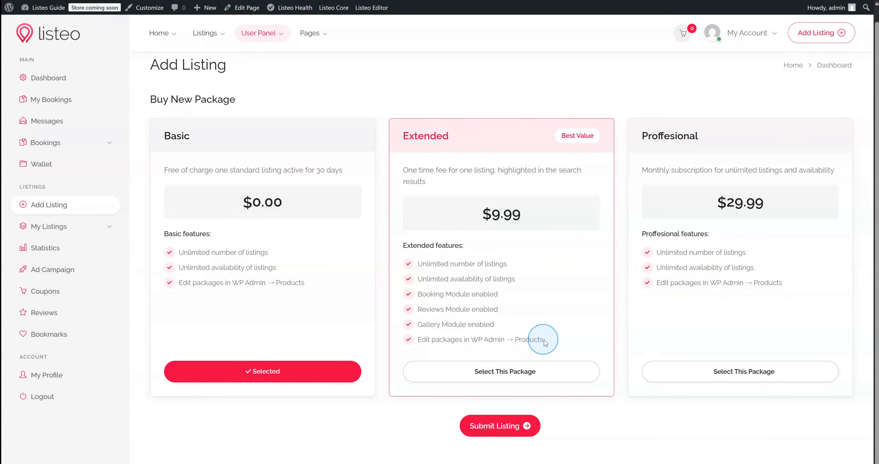
{"action": "triple_click", "coordinate": [544, 340]}
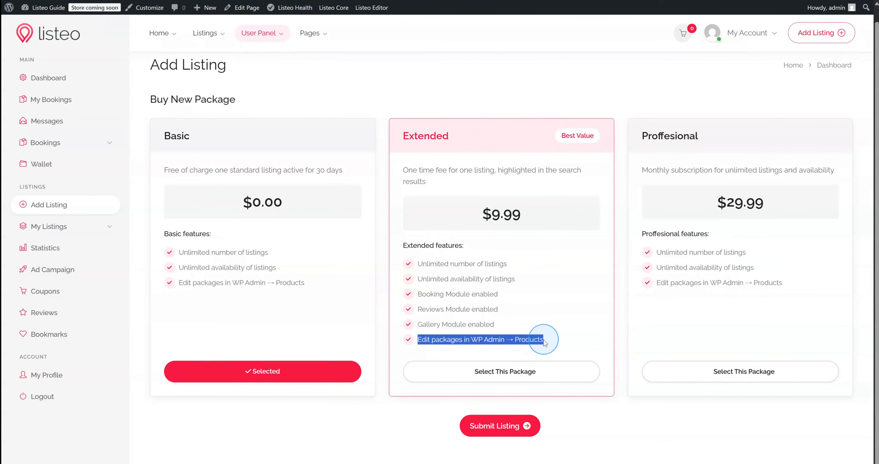
{"action": "left_click", "coordinate": [538, 342]}
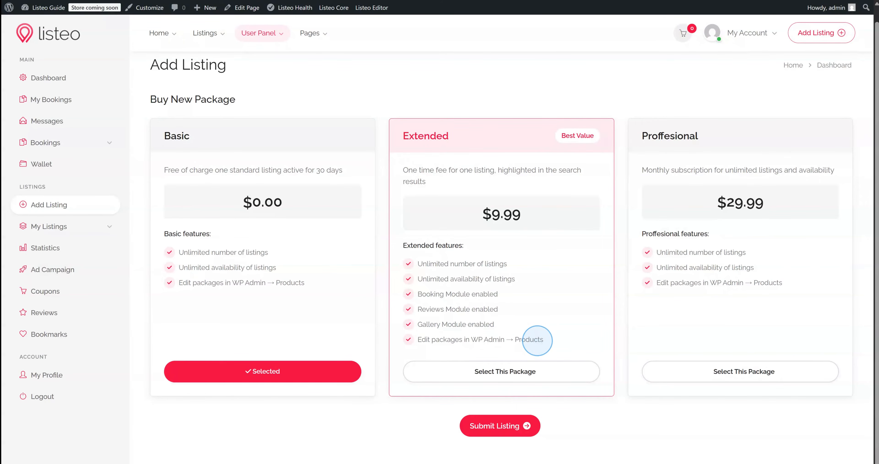
Filter the All Products list to show only Listing Package products
{"action": "mouse_move", "coordinate": [39, 10]}
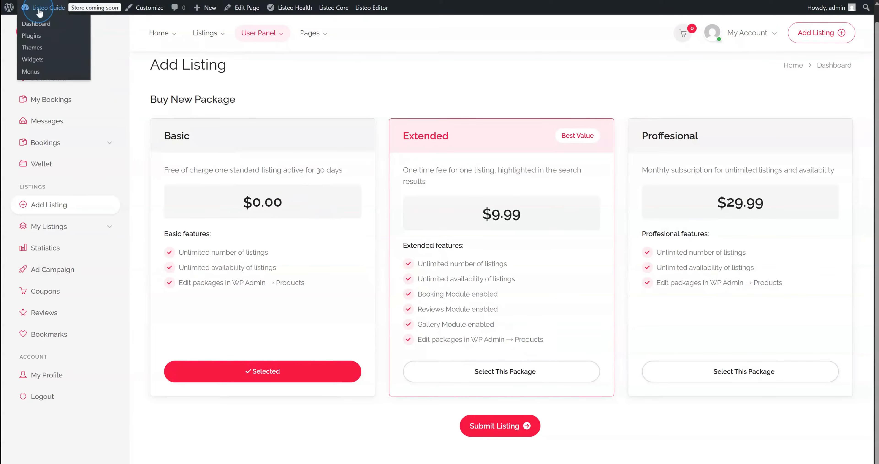
{"action": "left_click", "coordinate": [38, 27]}
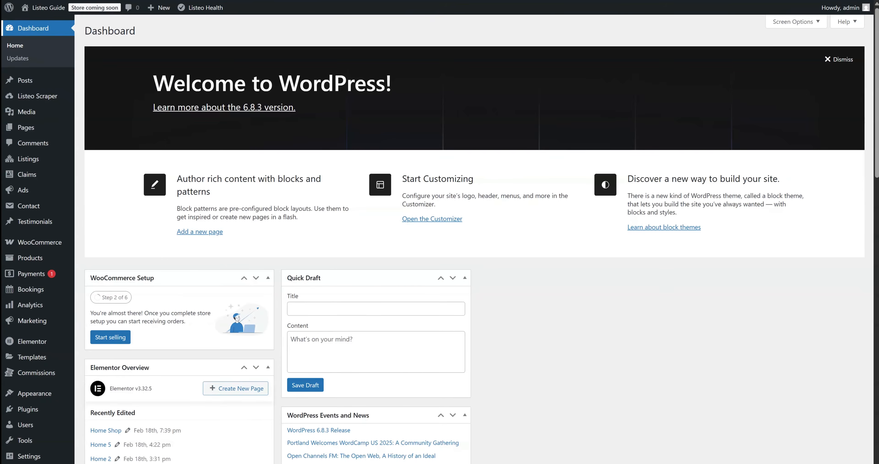
{"action": "left_click", "coordinate": [39, 260]}
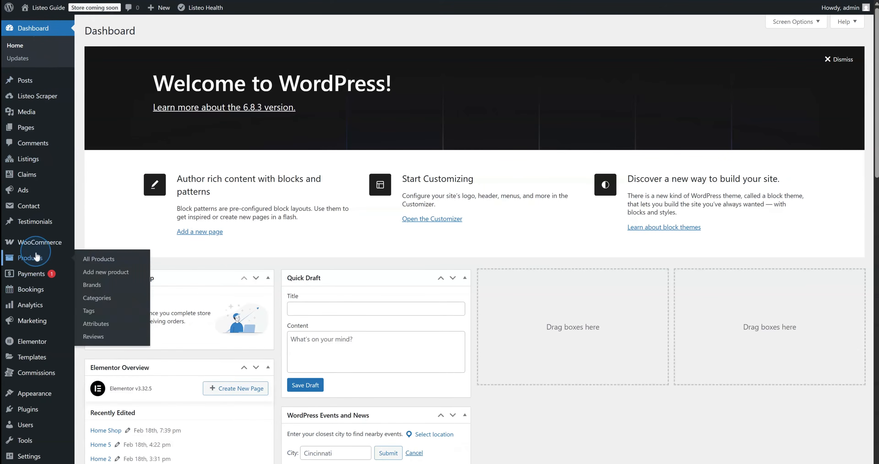
{"action": "left_click", "coordinate": [99, 259]}
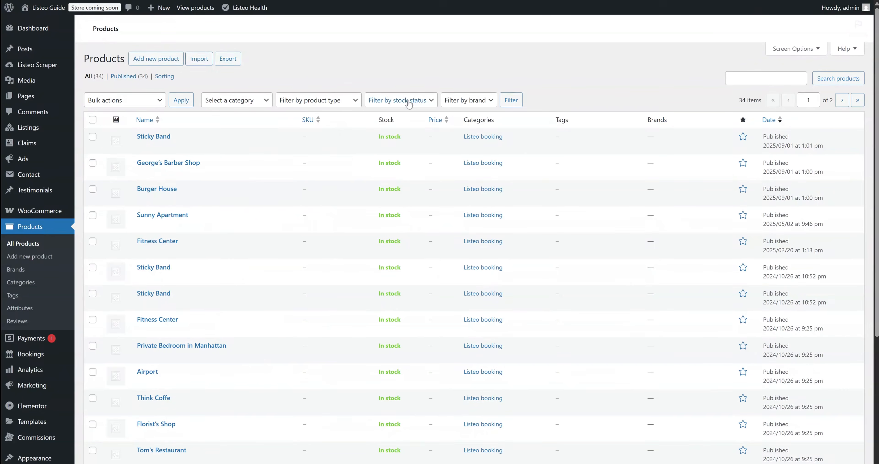
{"action": "left_click", "coordinate": [339, 104]}
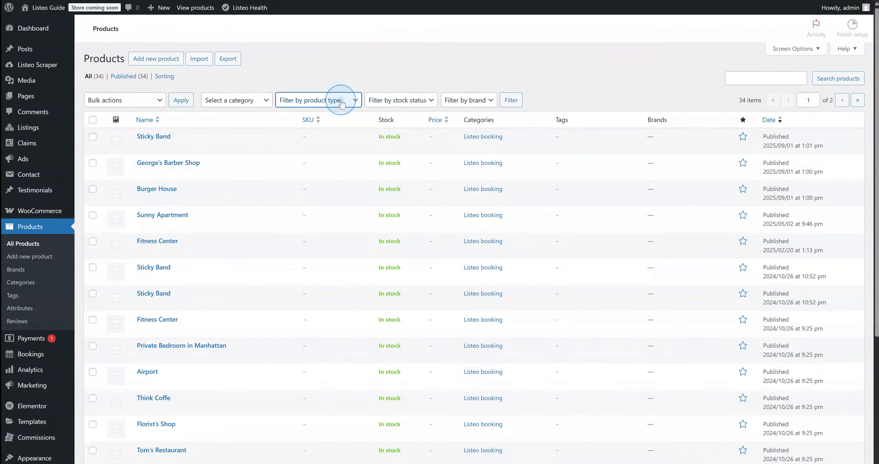
{"action": "left_click", "coordinate": [318, 144]}
{"action": "left_click", "coordinate": [511, 100]}
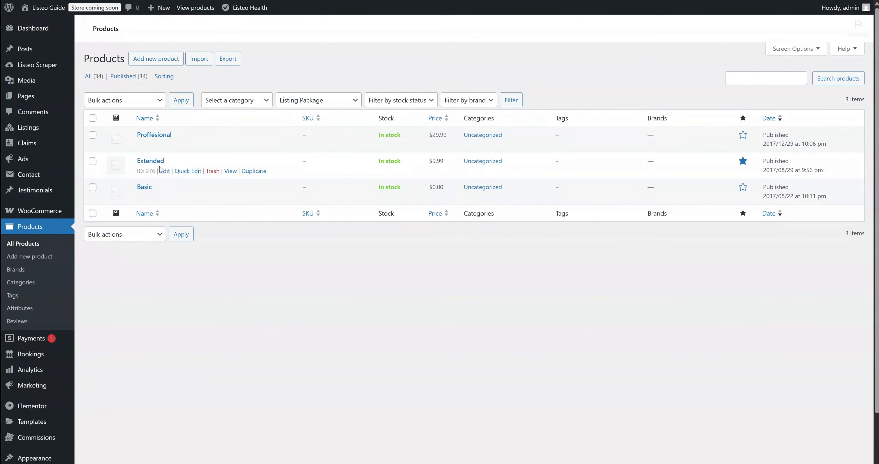
Rename the Extended package's detail item to 'This is custom product label :)' and update the product
{"action": "left_click", "coordinate": [164, 170]}
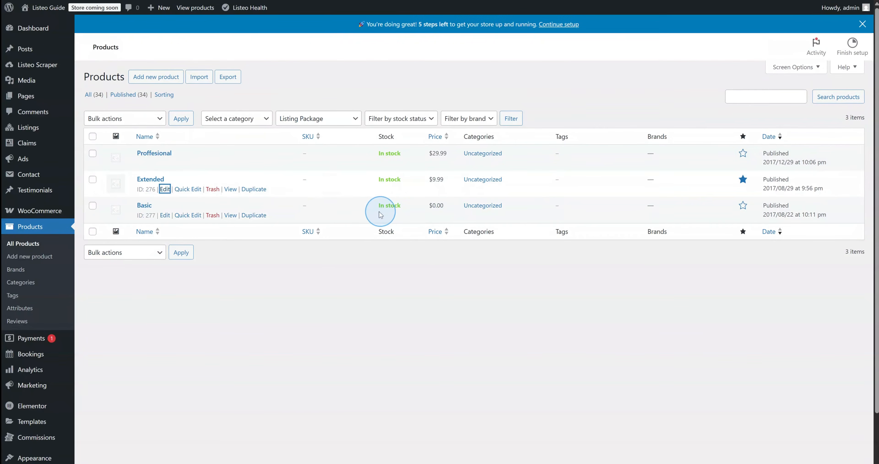
{"action": "scroll", "coordinate": [249, 264], "scroll_direction": "down", "scroll_amount": 15}
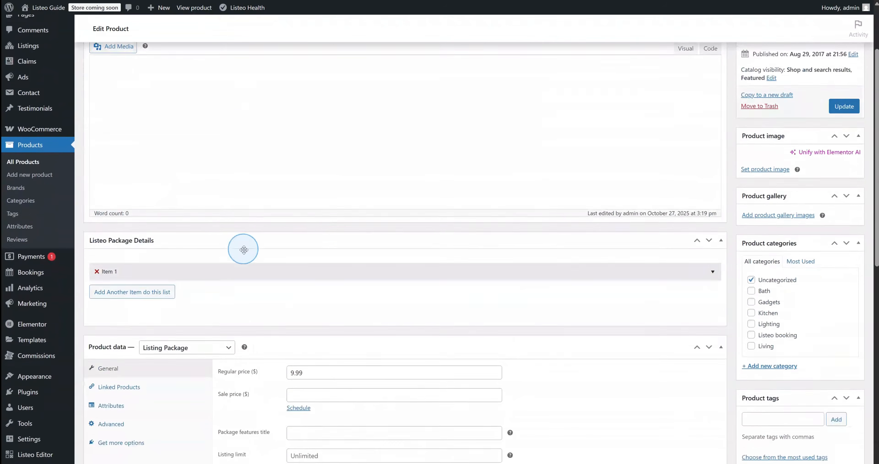
{"action": "scroll", "coordinate": [239, 239], "scroll_direction": "down", "scroll_amount": 4}
{"action": "scroll", "coordinate": [226, 273], "scroll_direction": "up", "scroll_amount": 15}
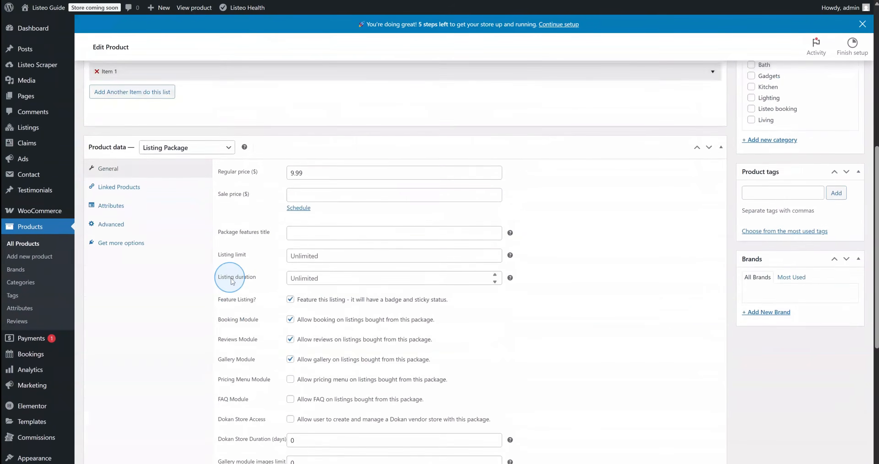
{"action": "left_click_drag", "start_coordinate": [361, 193], "coordinate": [210, 193]}
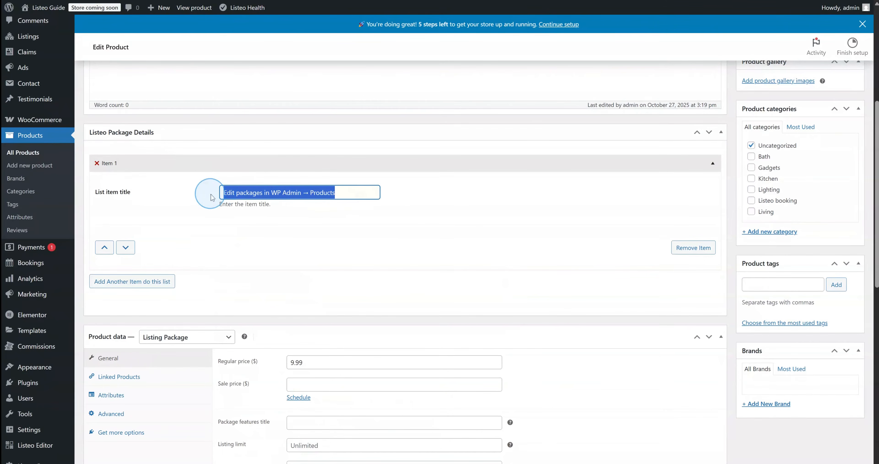
{"action": "type", "text": "This is custom product label :)"}
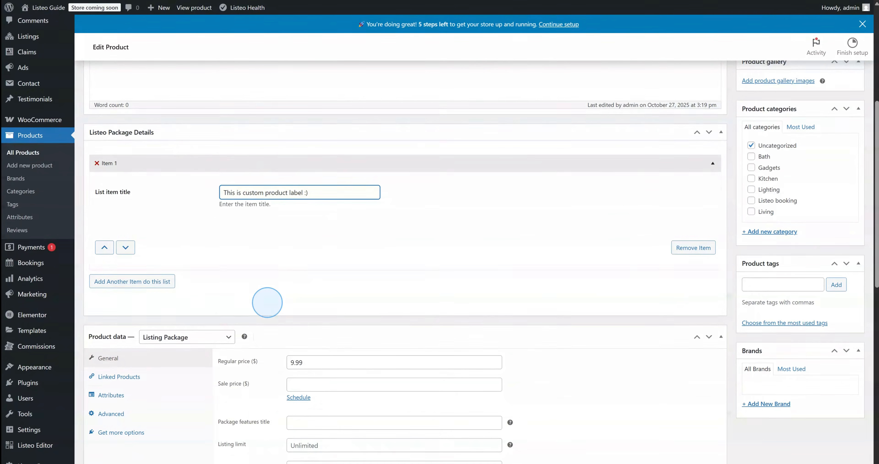
{"action": "scroll", "coordinate": [267, 302], "scroll_direction": "up", "scroll_amount": 5}
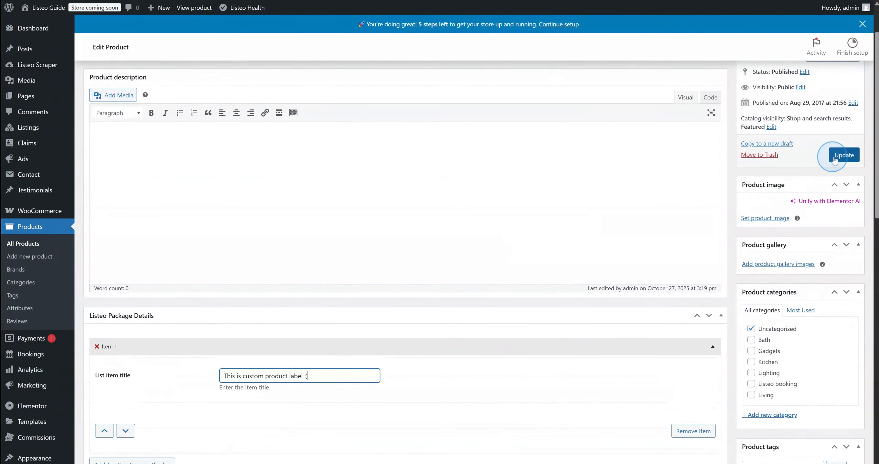
{"action": "left_click", "coordinate": [835, 156]}
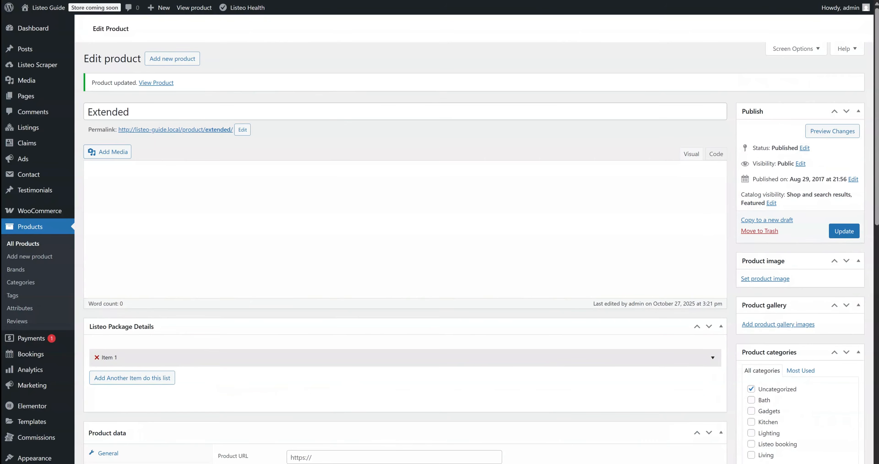
Confirm the Extended package lists 'This is custom product label' as a feature on the Add Listing page
{"action": "mouse_move", "coordinate": [41, 24]}
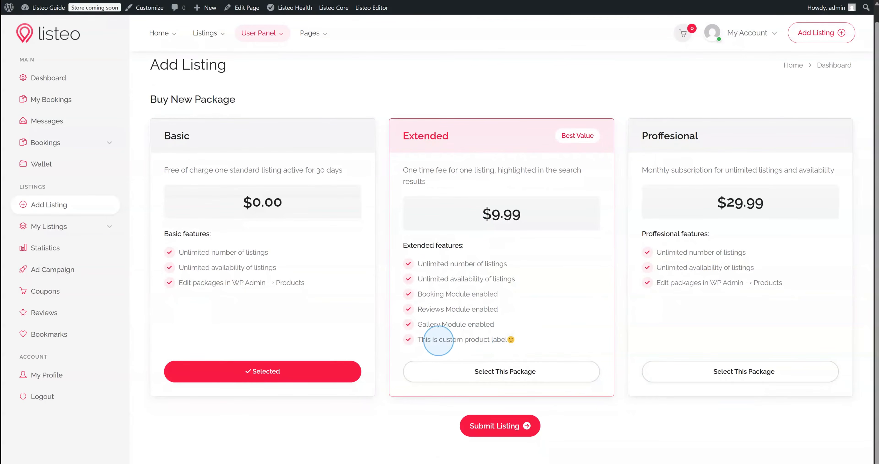
{"action": "left_click_drag", "start_coordinate": [434, 340], "coordinate": [514, 339]}
{"action": "left_click", "coordinate": [524, 340]}
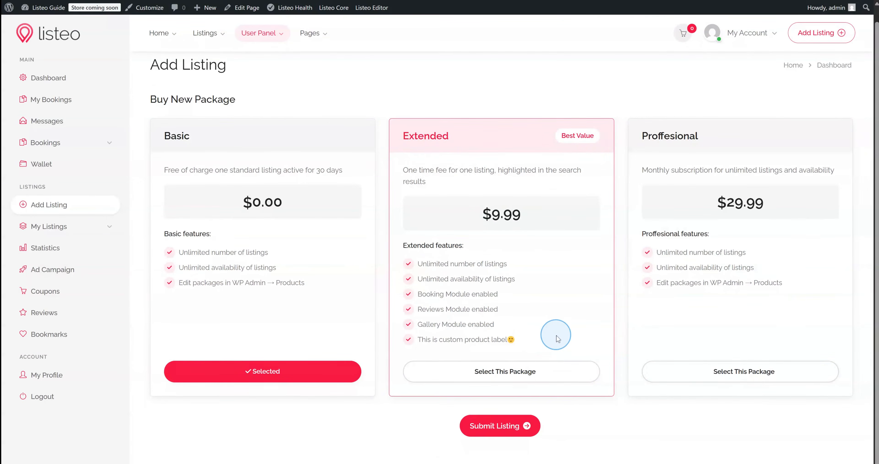
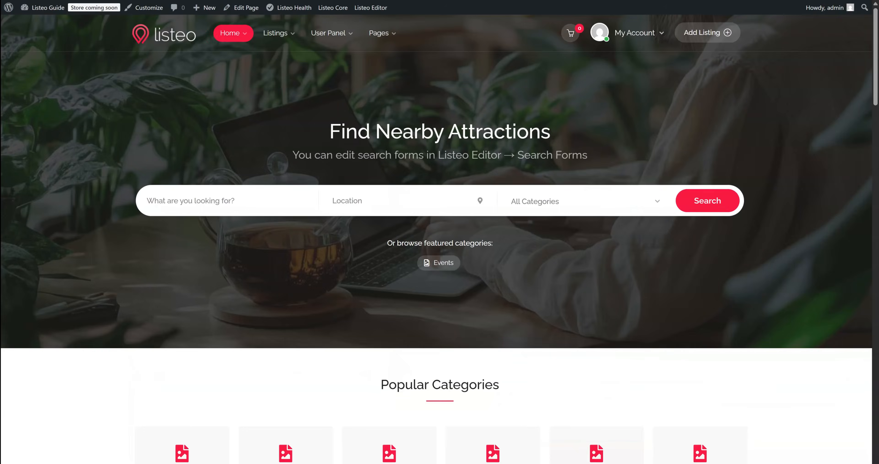
Scroll the Listeo homepage down to the Trending Listings carousel of restaurants
{"action": "scroll", "coordinate": [242, 167], "scroll_direction": "down", "scroll_amount": 10}
{"action": "scroll", "coordinate": [233, 160], "scroll_direction": "down", "scroll_amount": 1}
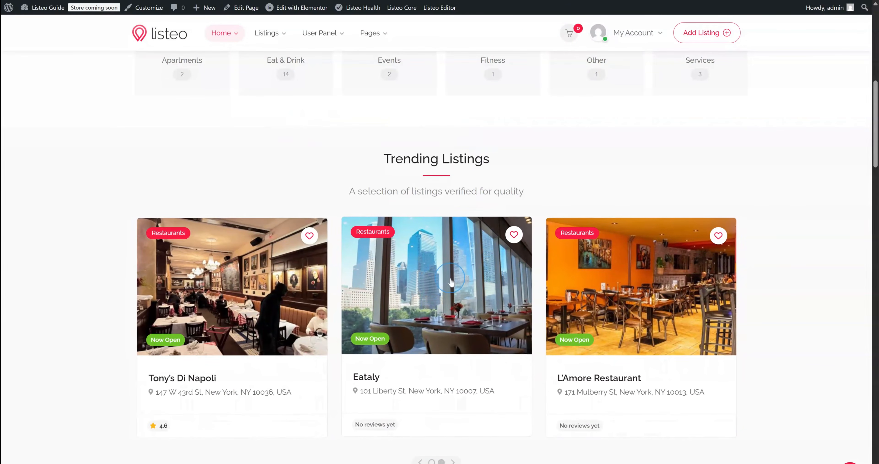
Open the Eataly listing, view its 'Claim this listing' form, then close it
{"action": "left_click", "coordinate": [464, 243]}
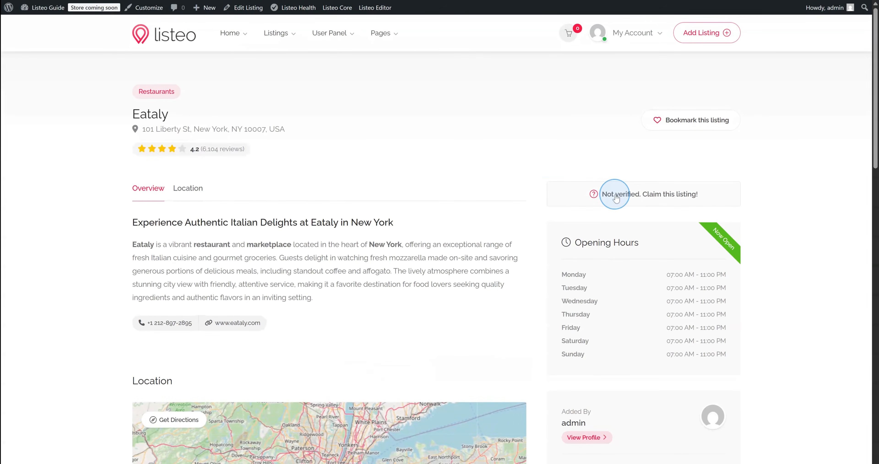
{"action": "left_click", "coordinate": [616, 197]}
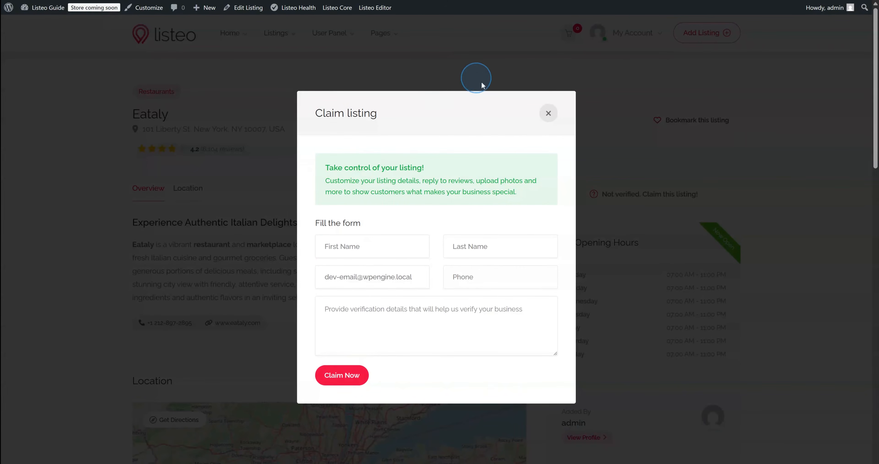
{"action": "left_click", "coordinate": [548, 114]}
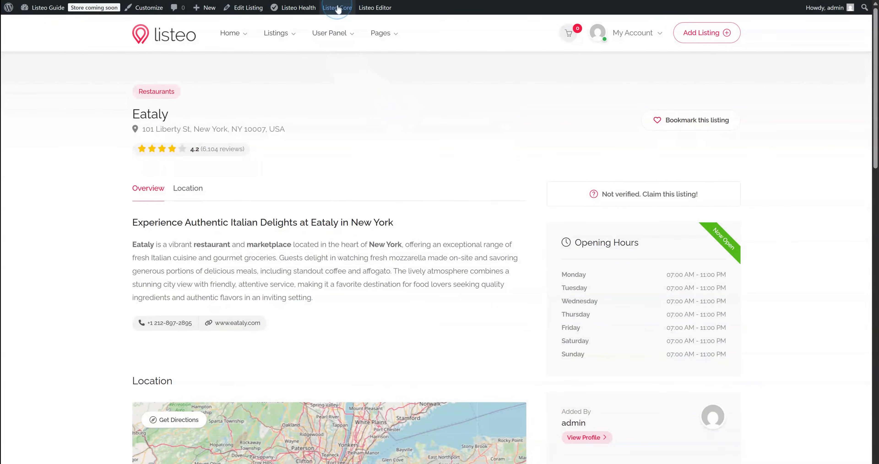
{"action": "mouse_move", "coordinate": [337, 10]}
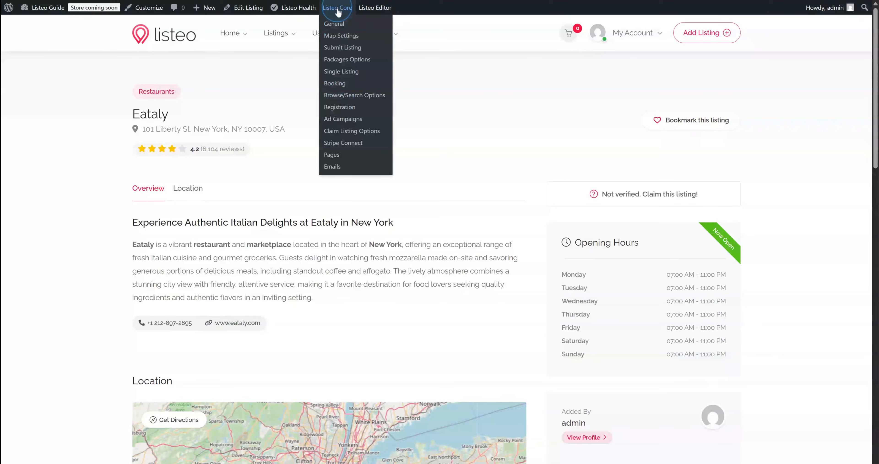
Turn on Enable Paid Claims in Listeo Core Claim Listing Options, then visit the site
{"action": "left_click", "coordinate": [341, 131]}
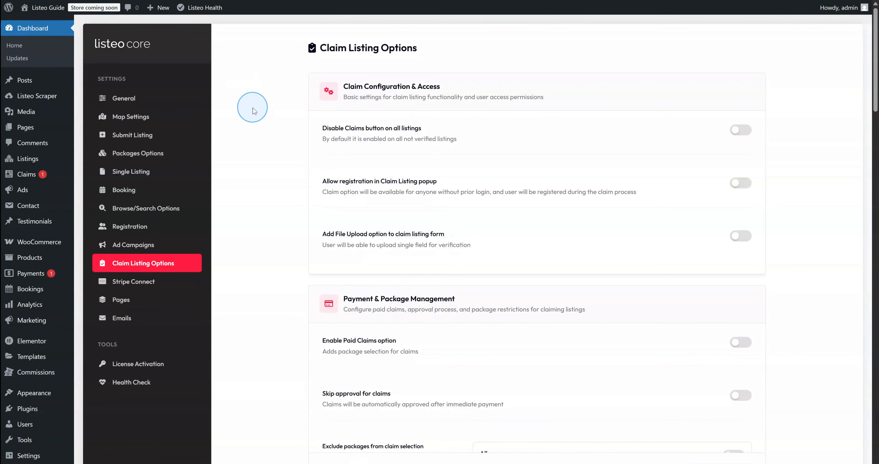
{"action": "scroll", "coordinate": [256, 206], "scroll_direction": "down", "scroll_amount": 1}
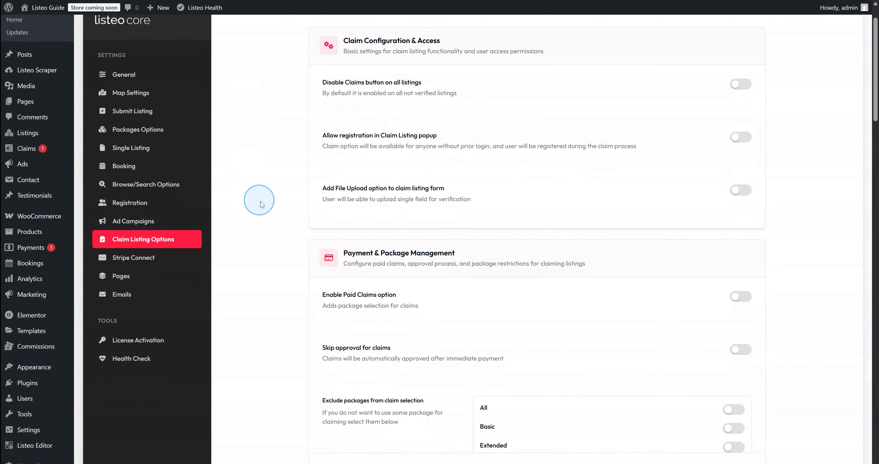
{"action": "scroll", "coordinate": [265, 205], "scroll_direction": "down", "scroll_amount": 1}
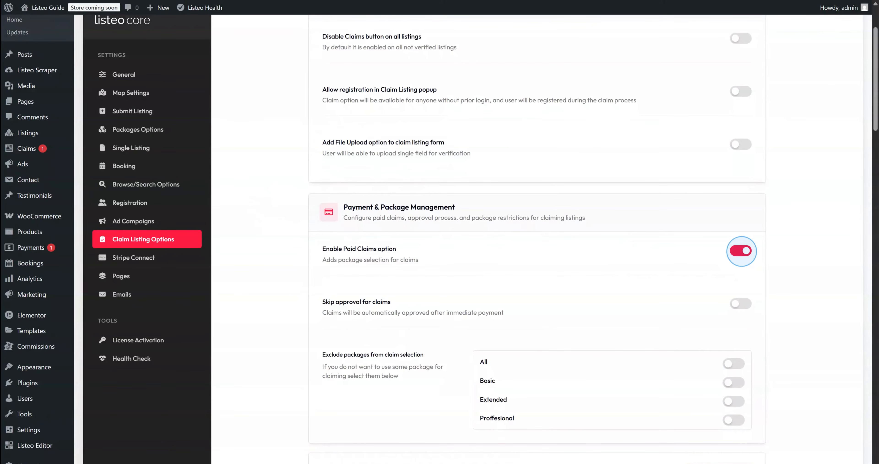
{"action": "scroll", "coordinate": [741, 252], "scroll_direction": "down", "scroll_amount": 1}
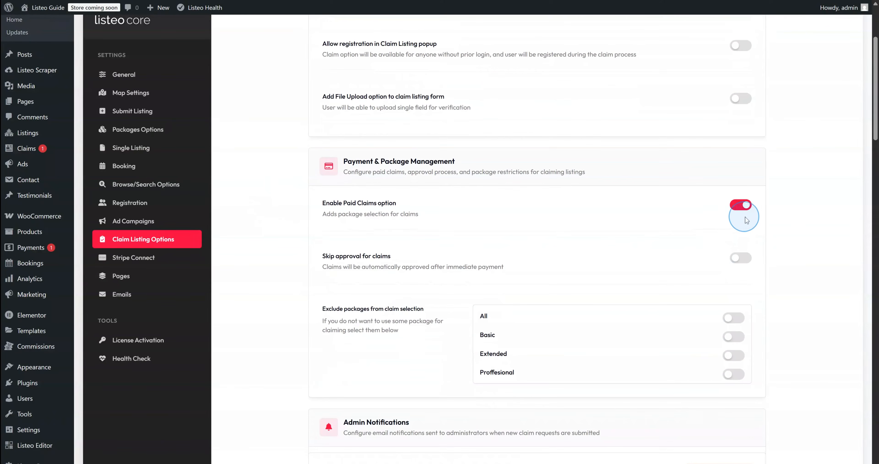
{"action": "scroll", "coordinate": [766, 216], "scroll_direction": "down", "scroll_amount": 8}
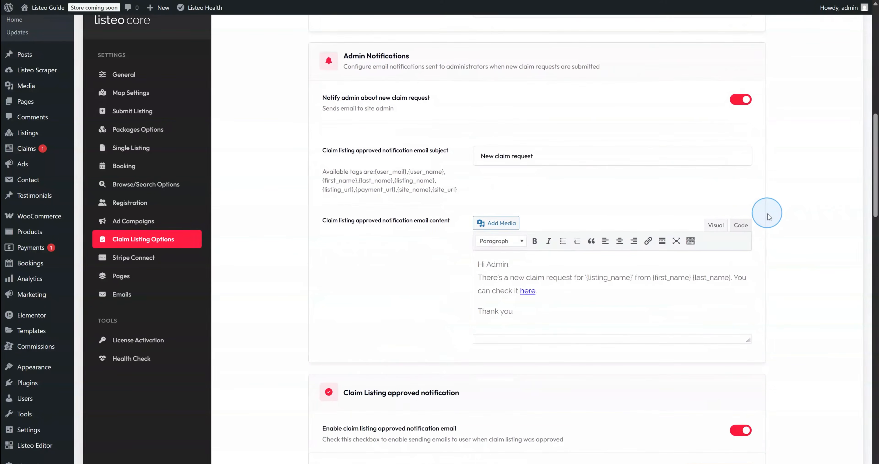
{"action": "scroll", "coordinate": [767, 217], "scroll_direction": "down", "scroll_amount": 17}
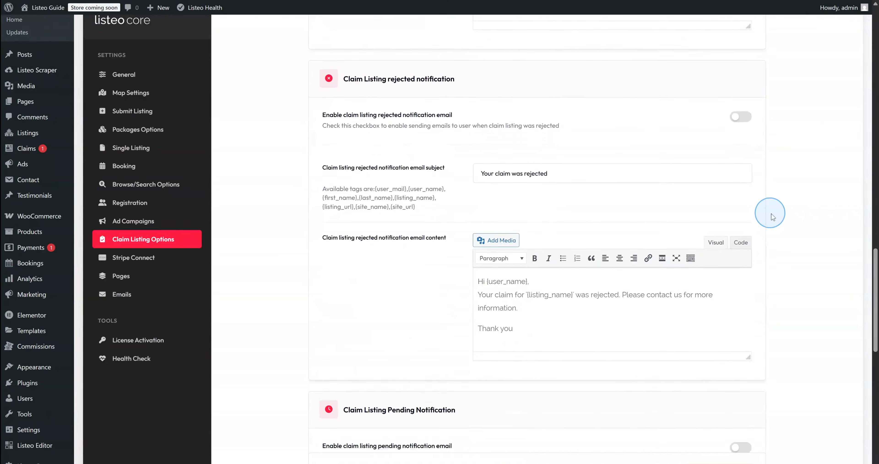
{"action": "scroll", "coordinate": [778, 217], "scroll_direction": "down", "scroll_amount": 12}
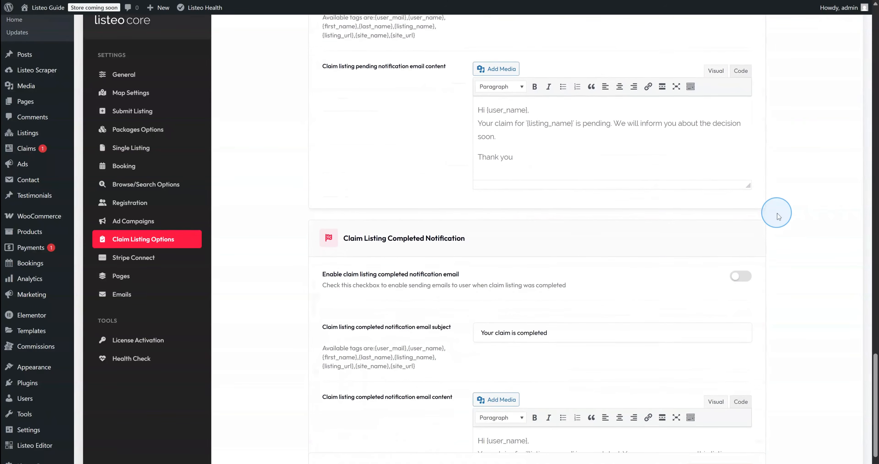
{"action": "scroll", "coordinate": [783, 300], "scroll_direction": "up", "scroll_amount": 10}
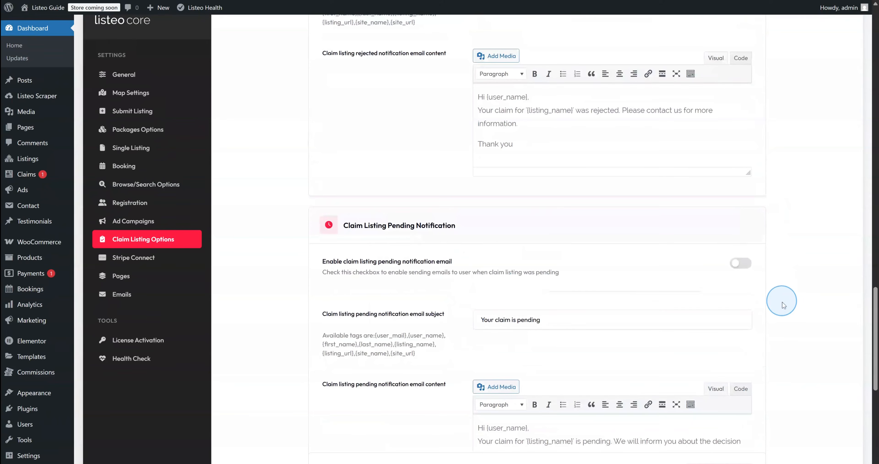
{"action": "scroll", "coordinate": [770, 309], "scroll_direction": "down", "scroll_amount": 2}
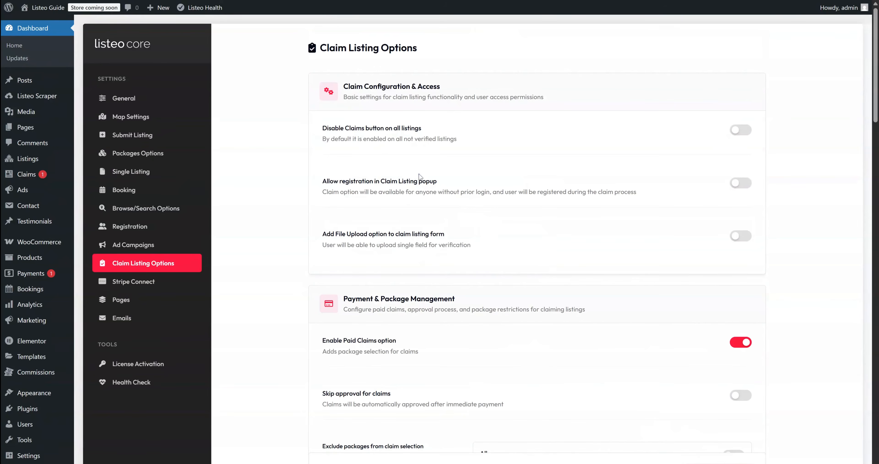
{"action": "mouse_move", "coordinate": [48, 7]}
{"action": "left_click", "coordinate": [45, 21]}
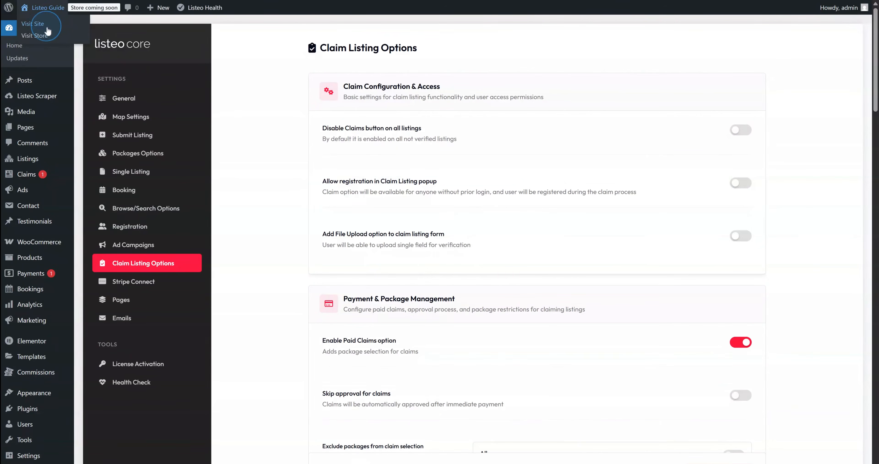
Open Tony's Di Napoli from Trending Listings, pick the Extended claim plan, then close the form
{"action": "scroll", "coordinate": [222, 175], "scroll_direction": "down", "scroll_amount": 5}
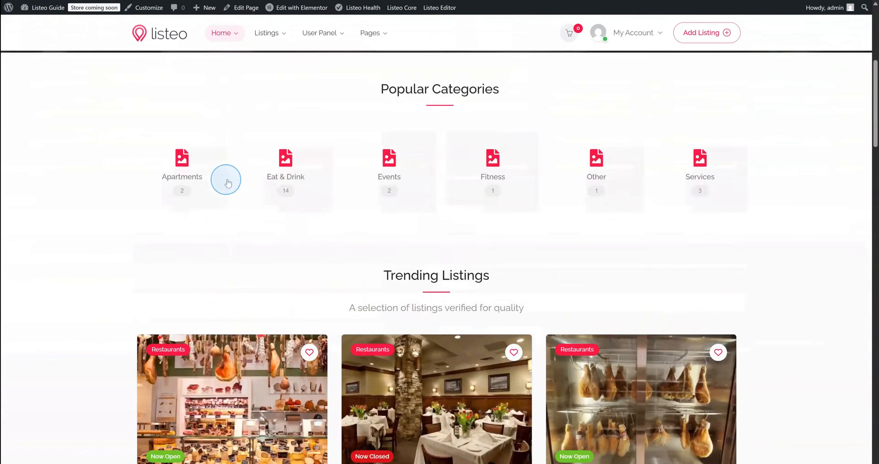
{"action": "scroll", "coordinate": [228, 184], "scroll_direction": "down", "scroll_amount": 5}
{"action": "left_click", "coordinate": [454, 417]}
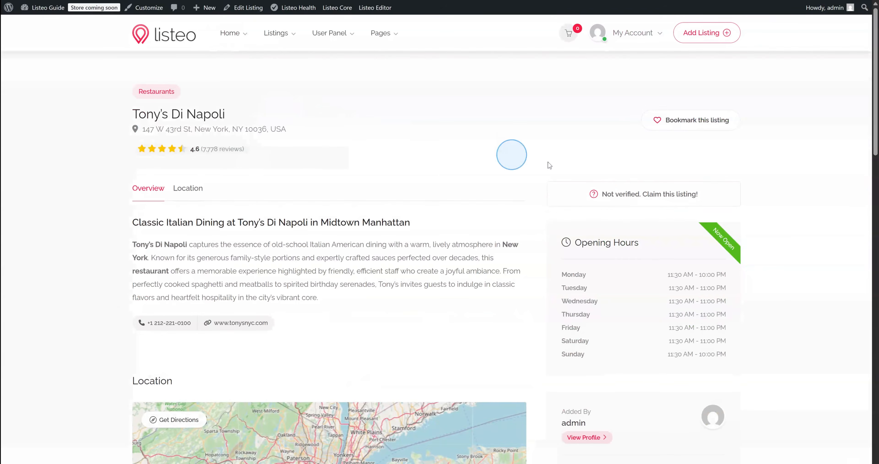
{"action": "left_click", "coordinate": [627, 195]}
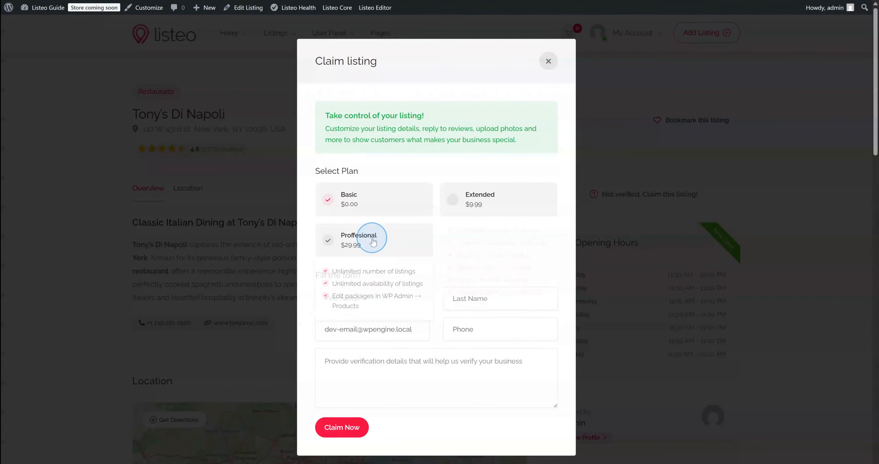
{"action": "mouse_move", "coordinate": [499, 197]}
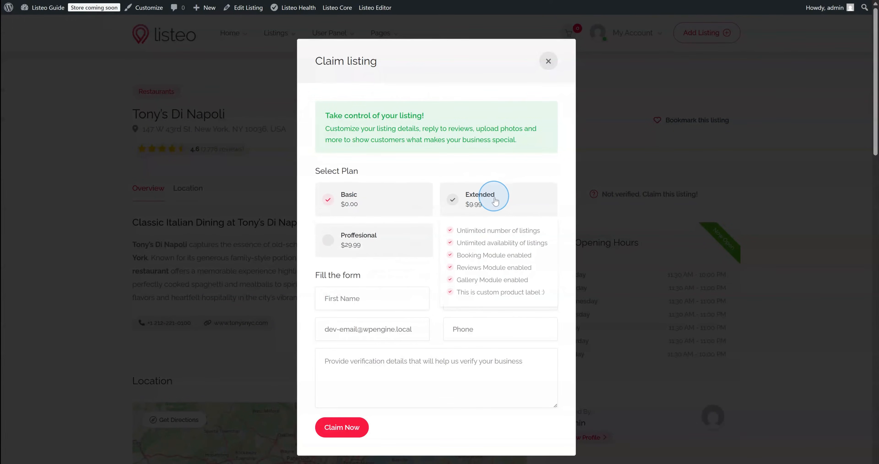
{"action": "left_click", "coordinate": [495, 202]}
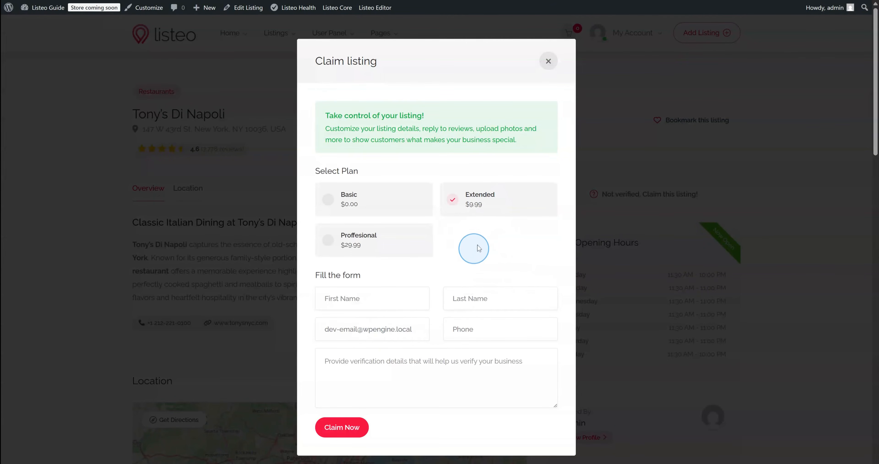
{"action": "mouse_move", "coordinate": [489, 211]}
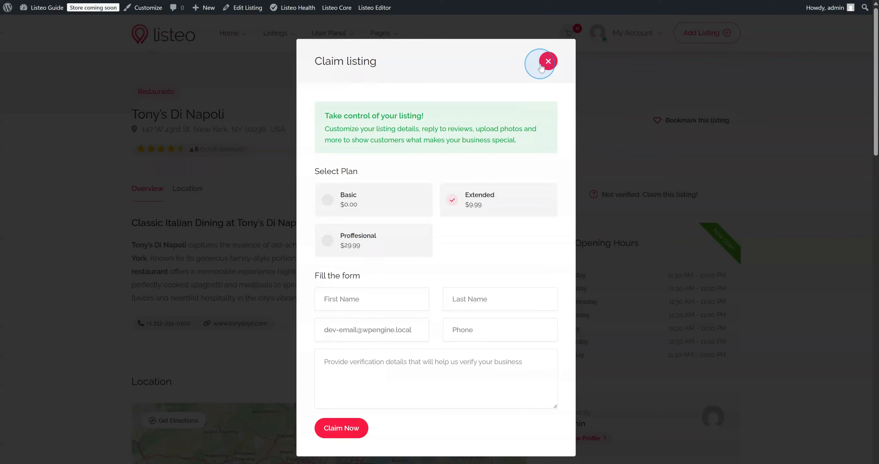
{"action": "left_click", "coordinate": [548, 62]}
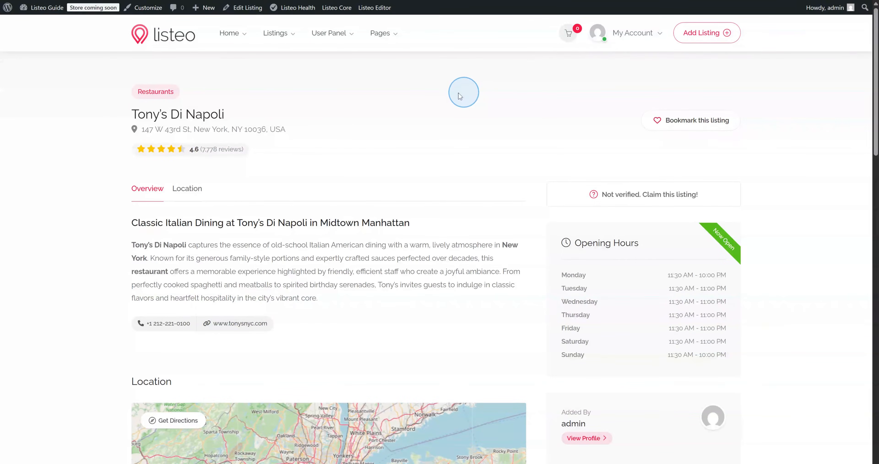
{"action": "mouse_move", "coordinate": [341, 9]}
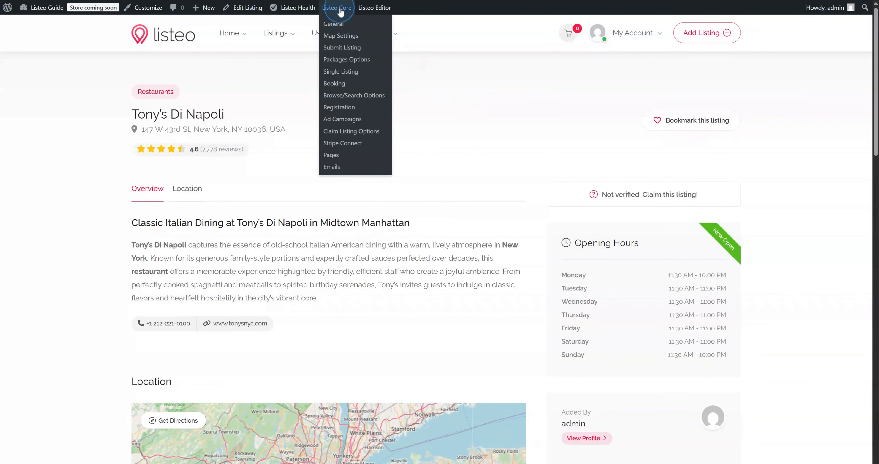
Review the 10 commission rate under Currency & Pricing in Listeo Core General settings
{"action": "left_click", "coordinate": [330, 86]}
{"action": "scroll", "coordinate": [359, 186], "scroll_direction": "down", "scroll_amount": 5}
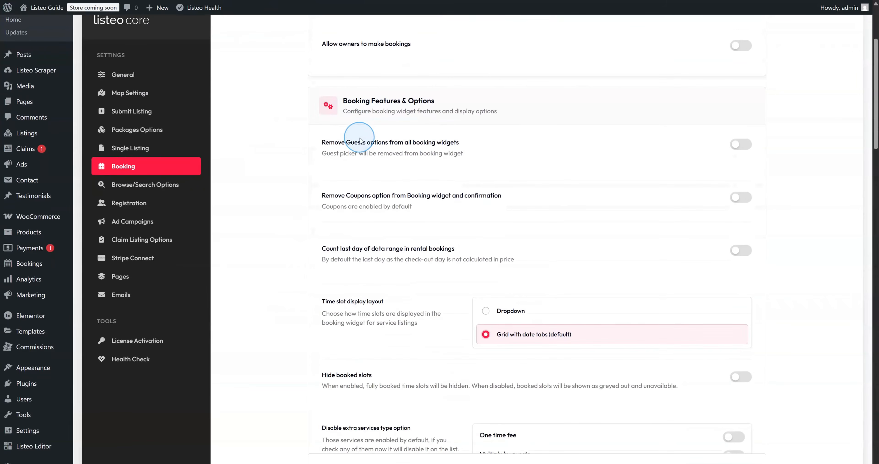
{"action": "scroll", "coordinate": [313, 174], "scroll_direction": "down", "scroll_amount": 6}
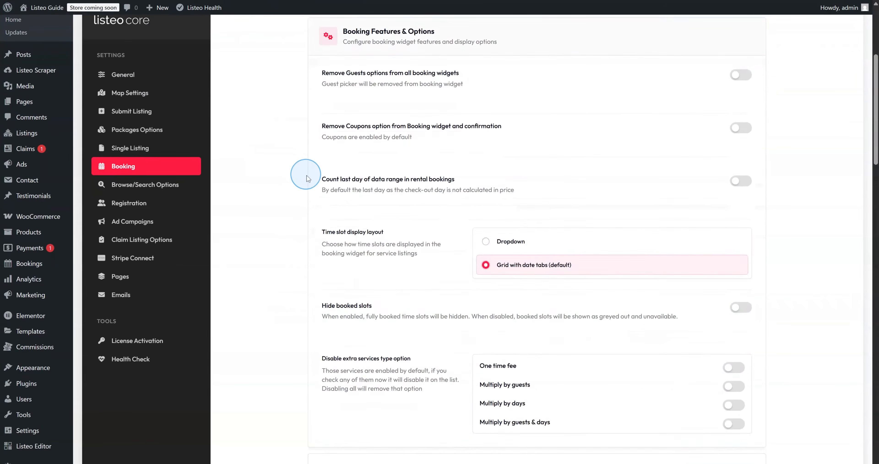
{"action": "scroll", "coordinate": [325, 181], "scroll_direction": "down", "scroll_amount": 9}
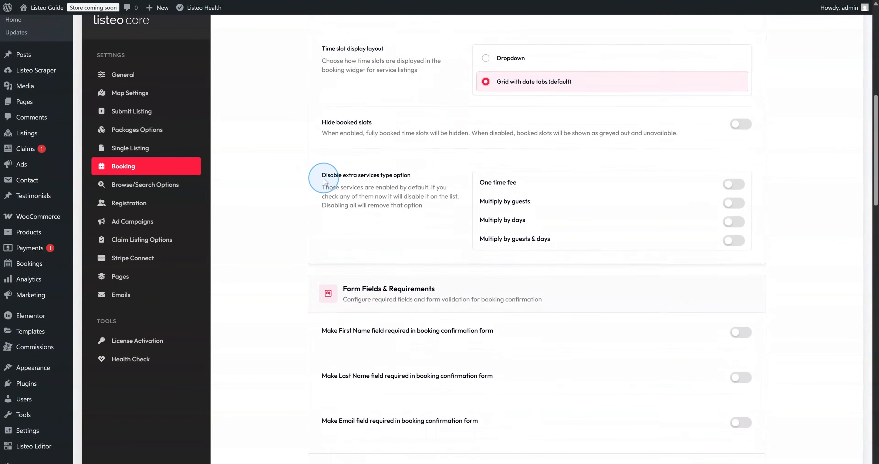
{"action": "scroll", "coordinate": [331, 180], "scroll_direction": "down", "scroll_amount": 5}
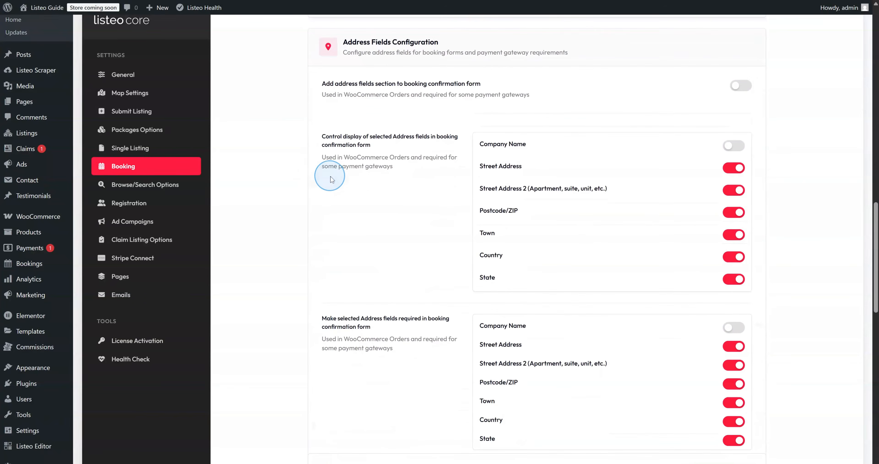
{"action": "scroll", "coordinate": [331, 179], "scroll_direction": "up", "scroll_amount": 20}
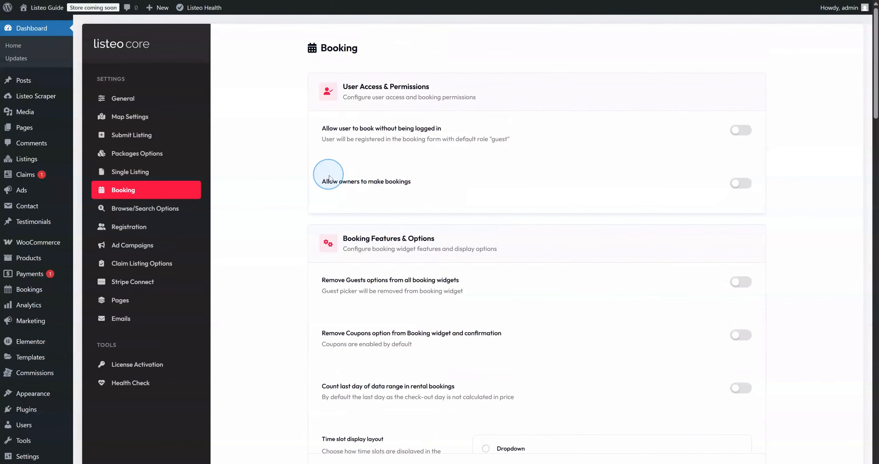
{"action": "left_click", "coordinate": [154, 105]}
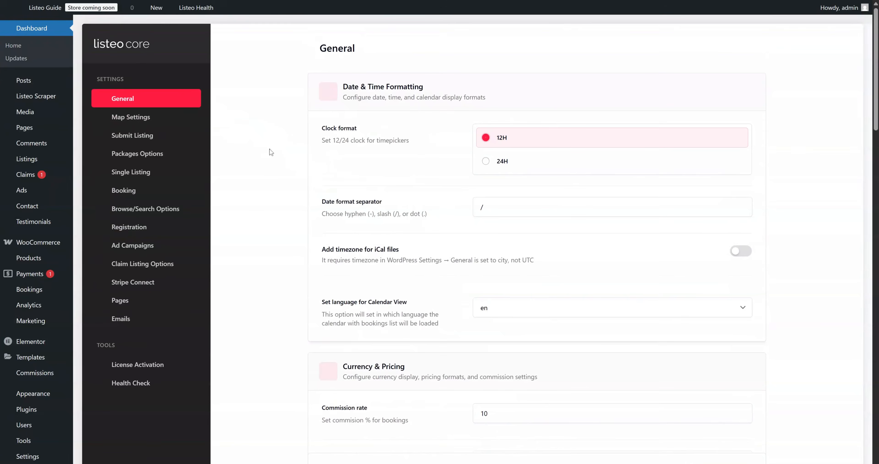
{"action": "scroll", "coordinate": [307, 199], "scroll_direction": "down", "scroll_amount": 6}
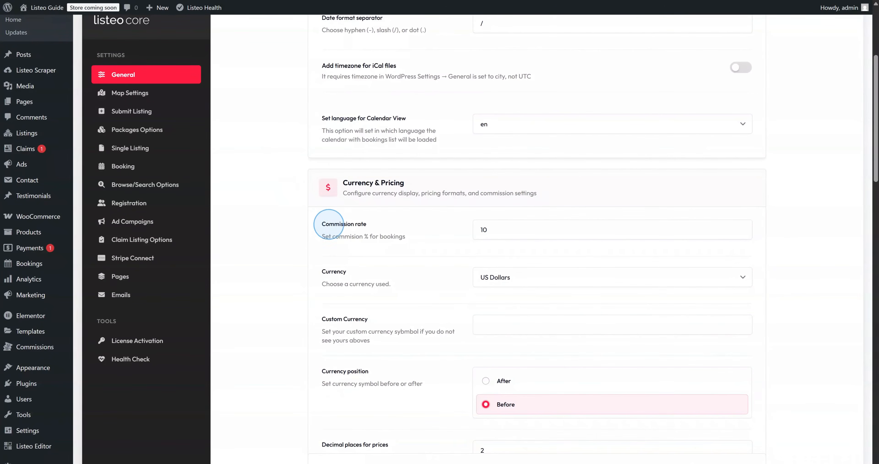
{"action": "left_click_drag", "start_coordinate": [322, 223], "coordinate": [377, 226]}
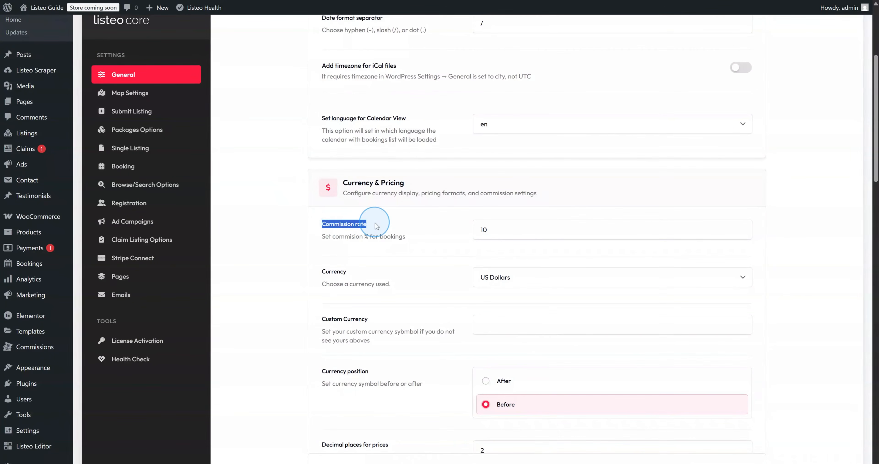
{"action": "left_click", "coordinate": [392, 228]}
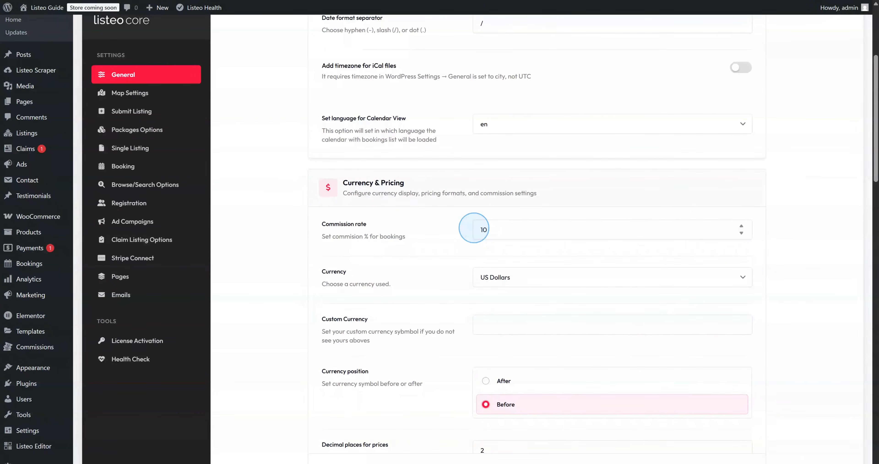
{"action": "scroll", "coordinate": [475, 228], "scroll_direction": "up", "scroll_amount": 2}
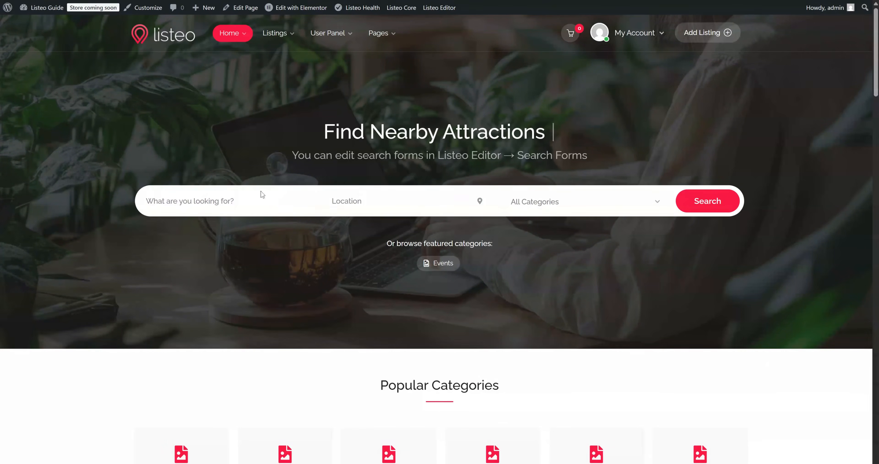
Search 'sunn', open the Sunny Apartment listing, and choose November 11–14, 2025
{"action": "type", "text": "sunny apartment"}
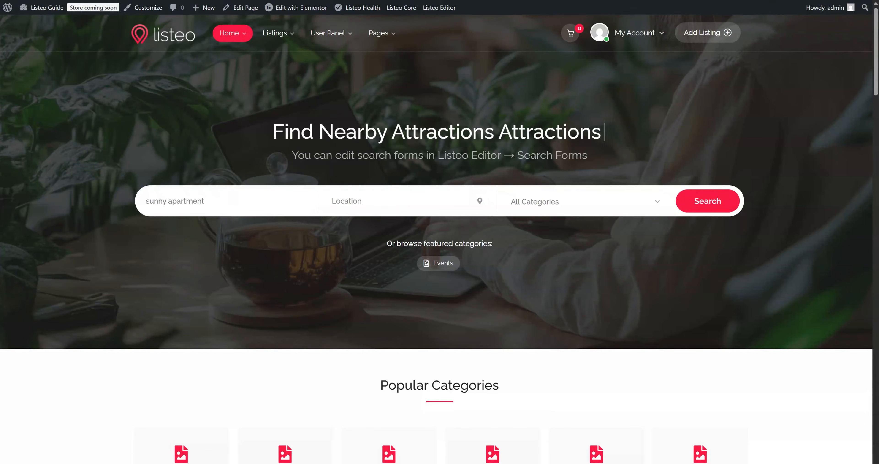
{"action": "key", "text": "Return"}
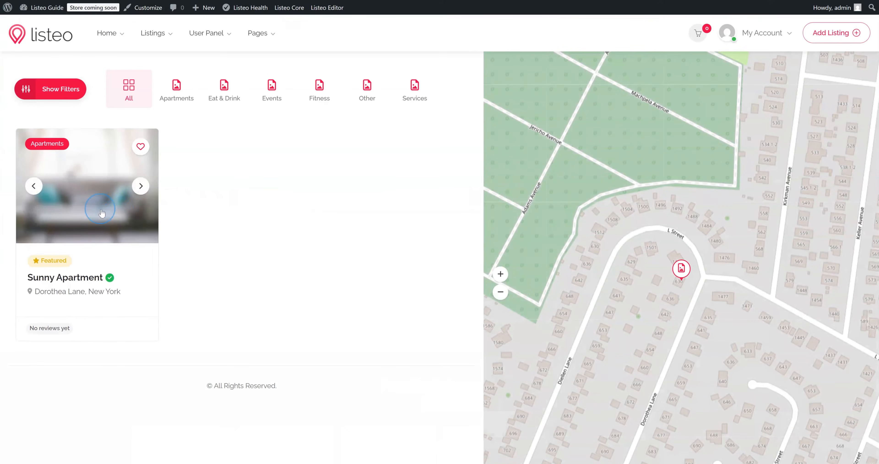
{"action": "left_click", "coordinate": [101, 213]}
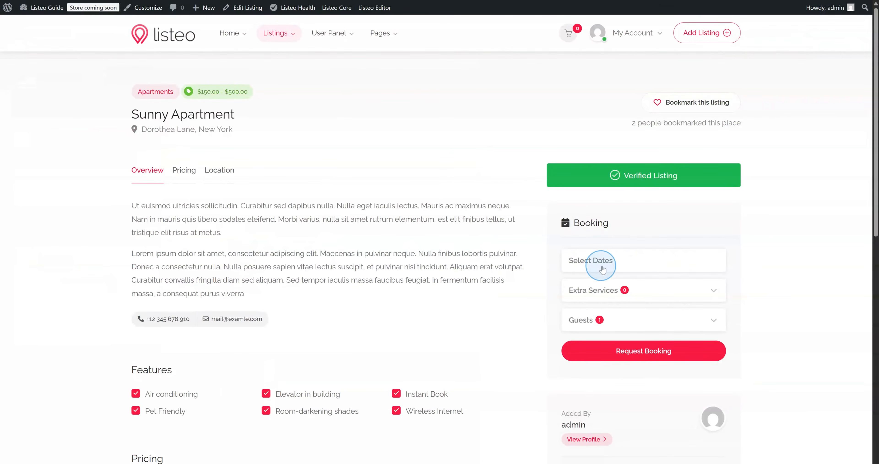
{"action": "left_click", "coordinate": [601, 267]}
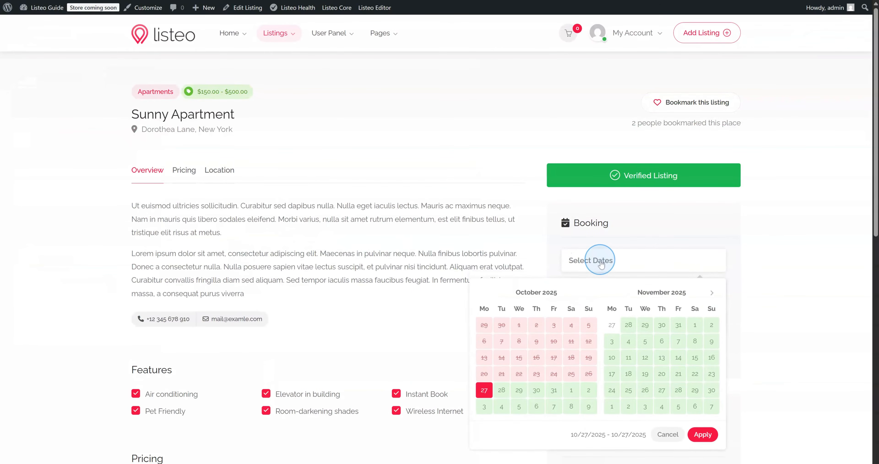
{"action": "scroll", "coordinate": [645, 224], "scroll_direction": "down", "scroll_amount": 1}
{"action": "left_click", "coordinate": [629, 311]}
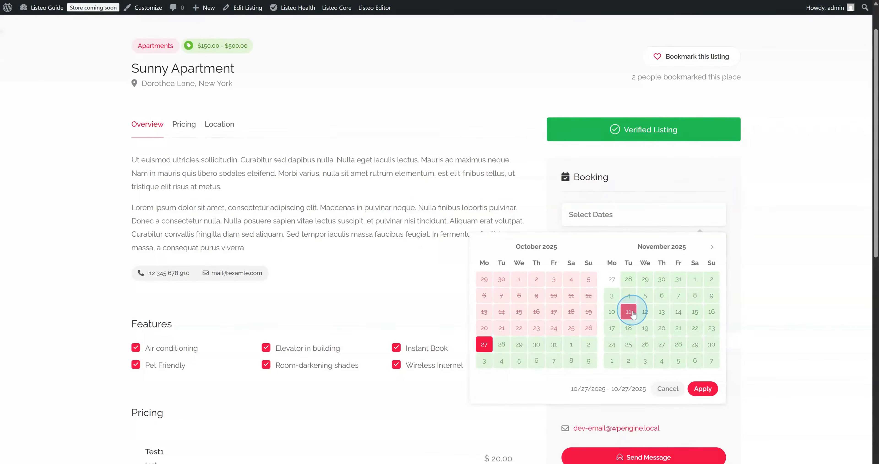
{"action": "left_click", "coordinate": [678, 312]}
{"action": "left_click", "coordinate": [702, 389]}
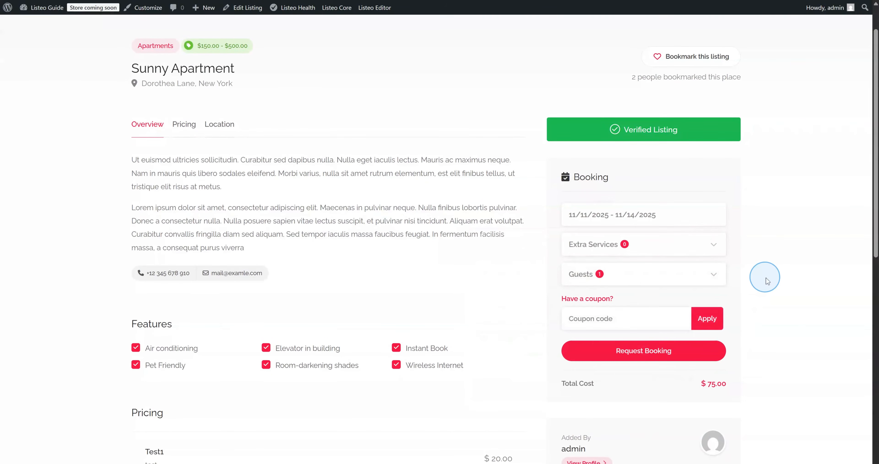
Add the Test1 extra service and request the $95.00 booking
{"action": "scroll", "coordinate": [761, 295], "scroll_direction": "down", "scroll_amount": 1}
{"action": "left_click", "coordinate": [659, 198]}
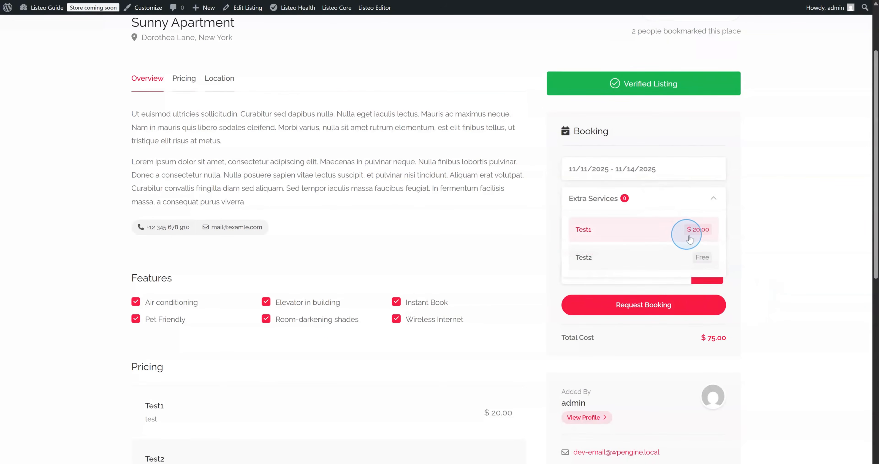
{"action": "left_click", "coordinate": [672, 236]}
{"action": "left_click", "coordinate": [754, 228]}
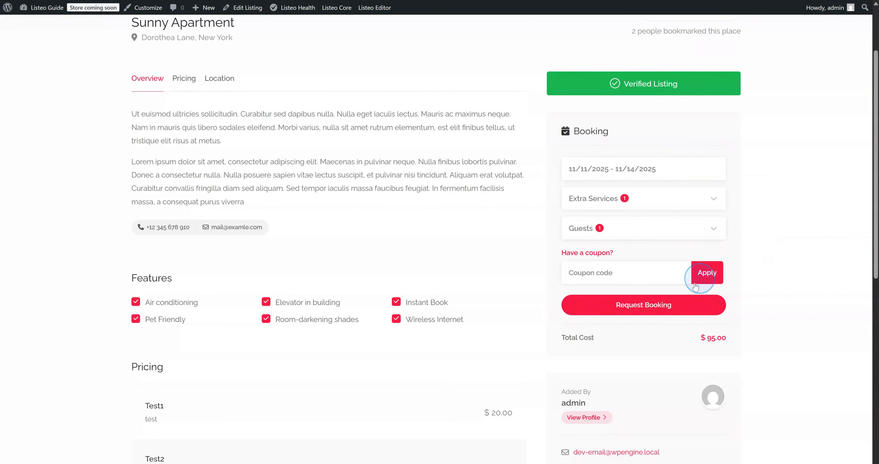
{"action": "left_click", "coordinate": [660, 307]}
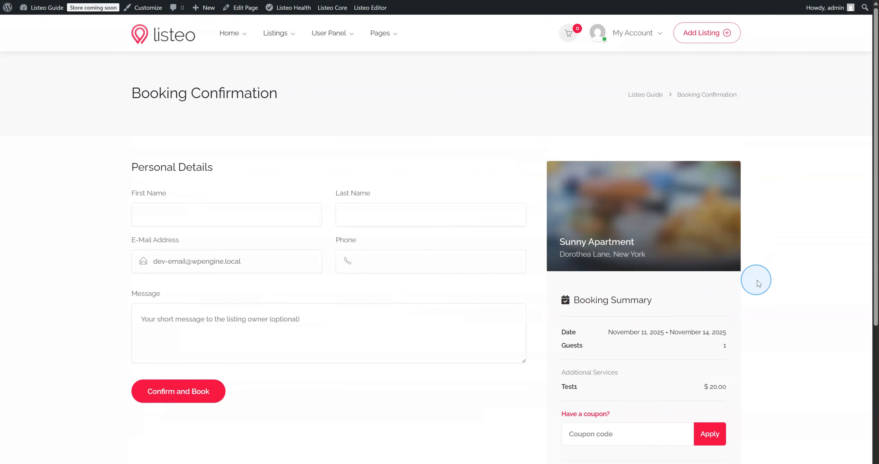
{"action": "scroll", "coordinate": [756, 280], "scroll_direction": "down", "scroll_amount": 3}
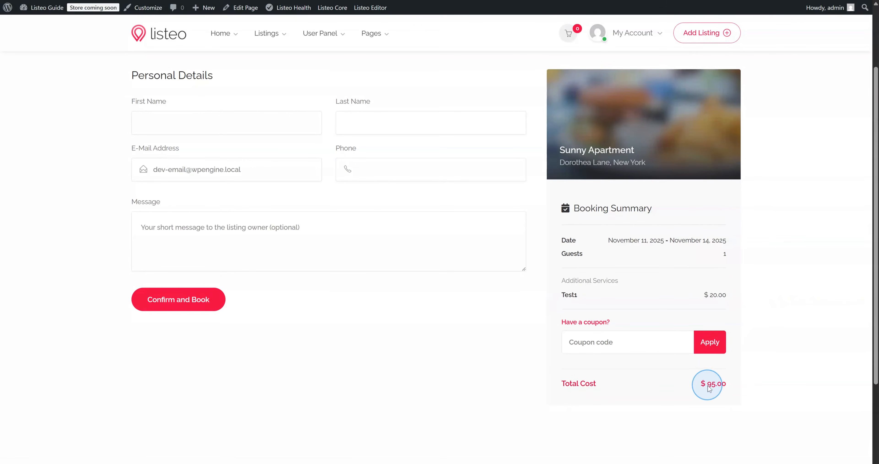
{"action": "scroll", "coordinate": [710, 388], "scroll_direction": "up", "scroll_amount": 3}
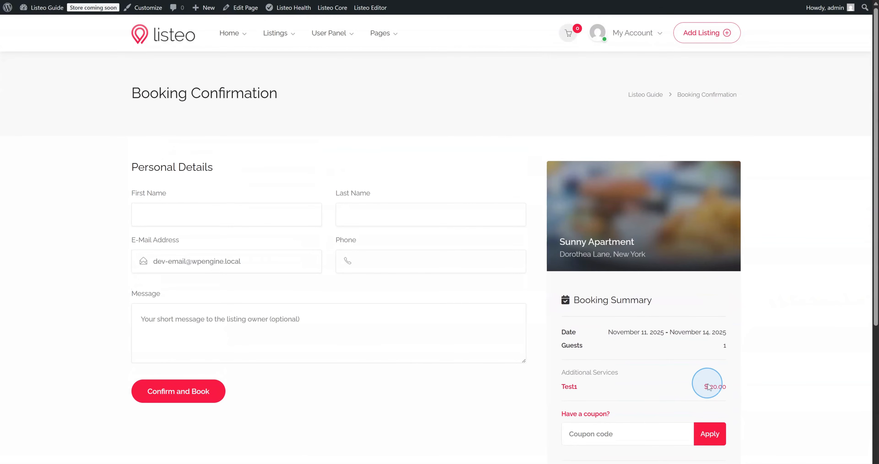
{"action": "scroll", "coordinate": [708, 195], "scroll_direction": "down", "scroll_amount": 2}
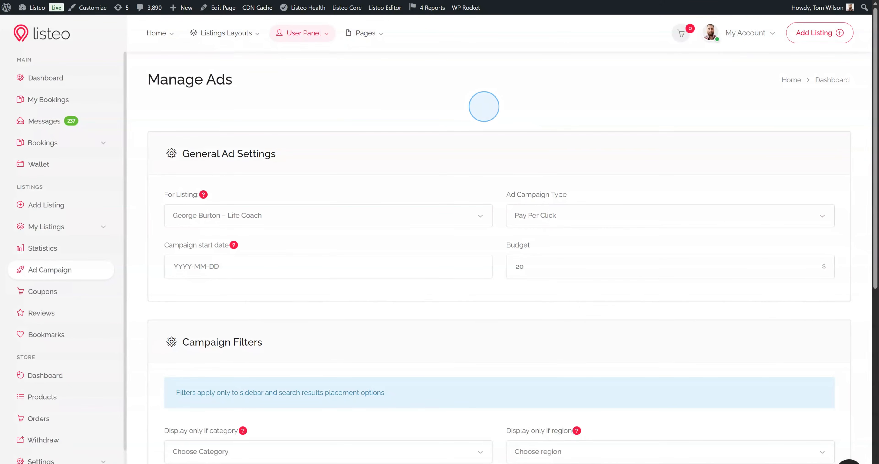
Select the Homepage, Top Of Search Results and Sidebar ad placements for the campaign
{"action": "scroll", "coordinate": [487, 108], "scroll_direction": "down", "scroll_amount": 2}
{"action": "scroll", "coordinate": [488, 110], "scroll_direction": "down", "scroll_amount": 2}
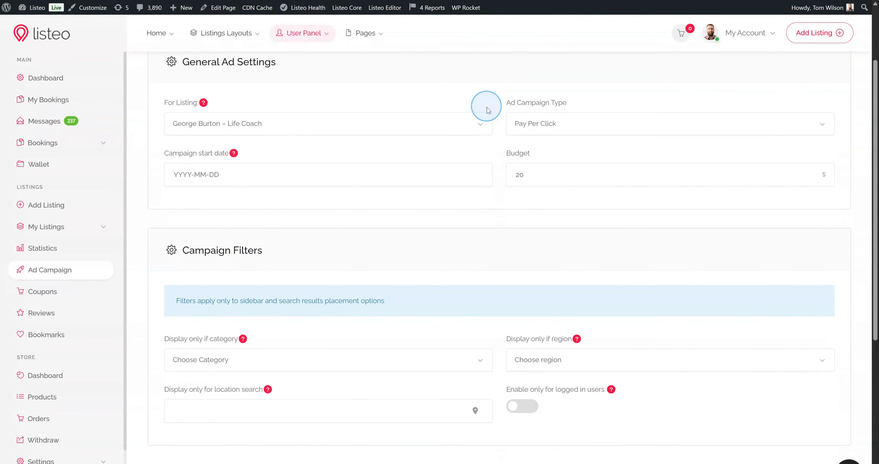
{"action": "scroll", "coordinate": [486, 108], "scroll_direction": "up", "scroll_amount": 4}
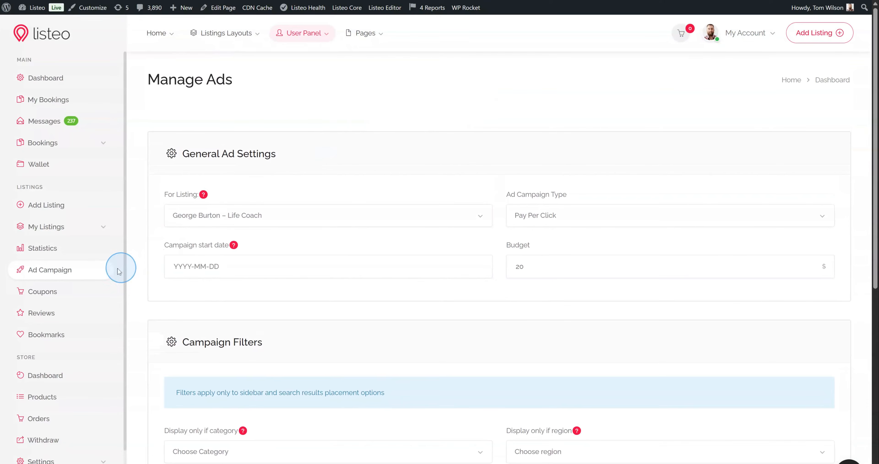
{"action": "scroll", "coordinate": [375, 264], "scroll_direction": "down", "scroll_amount": 4}
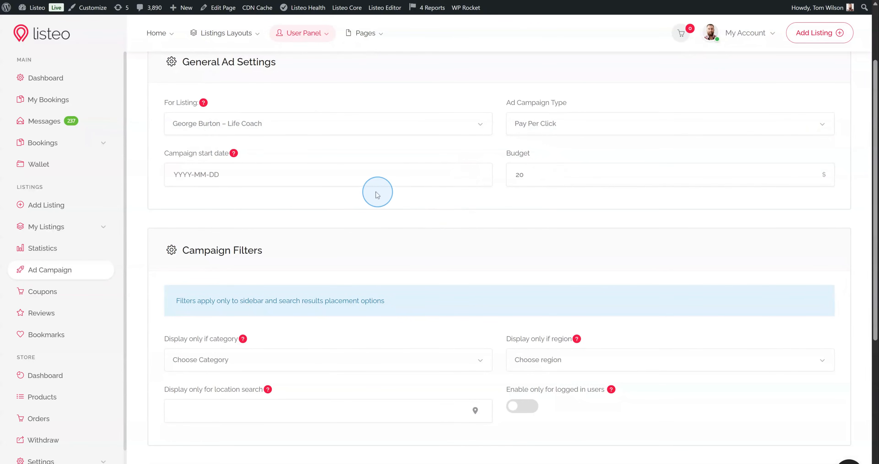
{"action": "scroll", "coordinate": [363, 172], "scroll_direction": "down", "scroll_amount": 5}
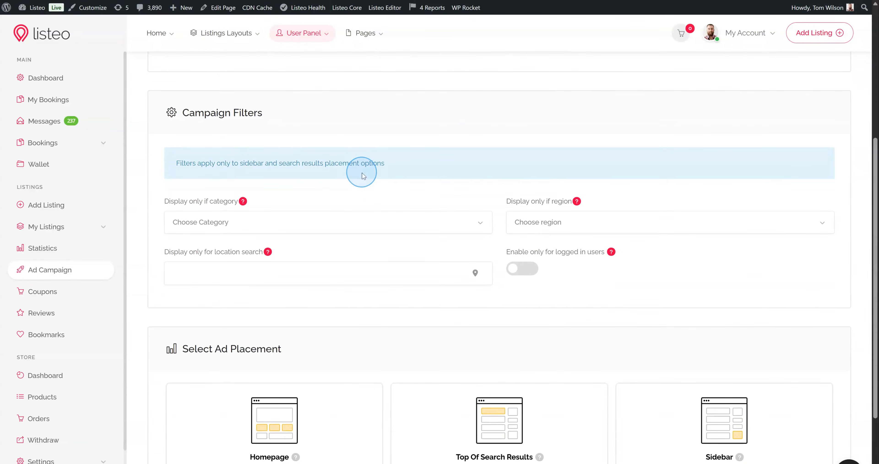
{"action": "scroll", "coordinate": [362, 175], "scroll_direction": "down", "scroll_amount": 4}
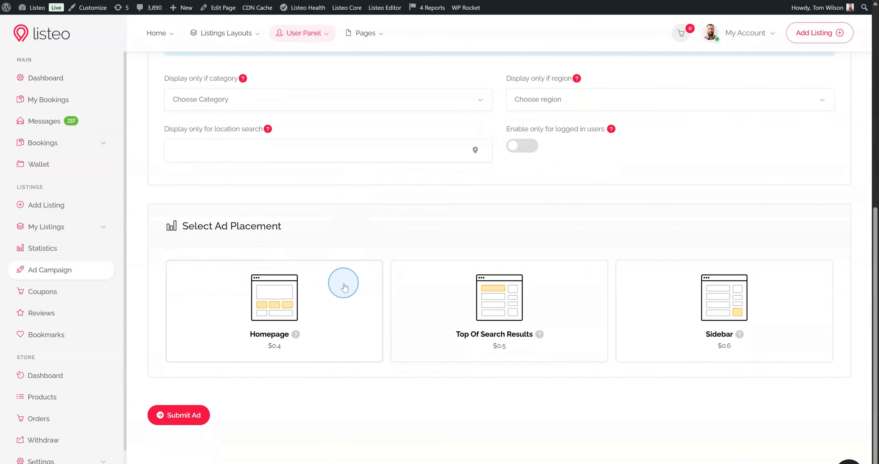
{"action": "left_click", "coordinate": [346, 285]}
{"action": "left_click", "coordinate": [491, 301]}
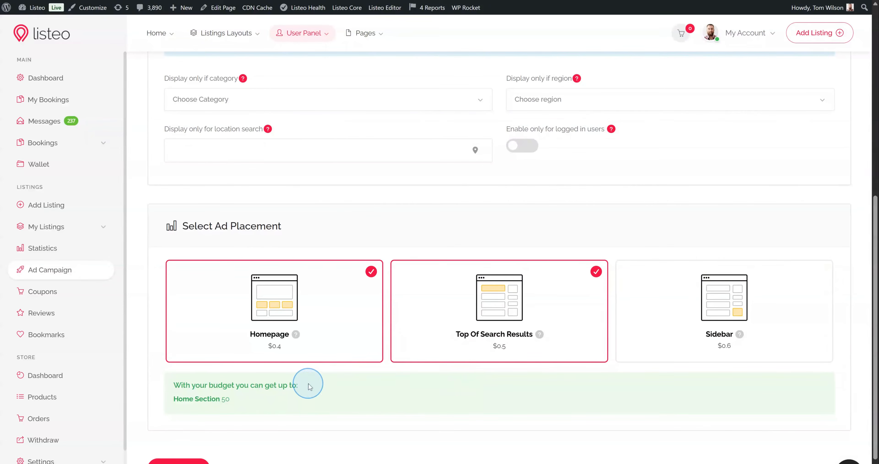
{"action": "left_click", "coordinate": [699, 332]}
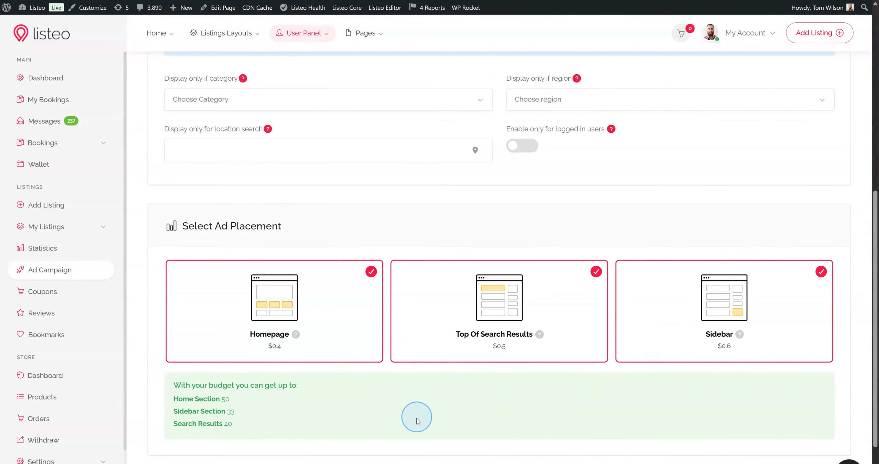
{"action": "scroll", "coordinate": [206, 412], "scroll_direction": "down", "scroll_amount": 1}
{"action": "scroll", "coordinate": [206, 413], "scroll_direction": "up", "scroll_amount": 3}
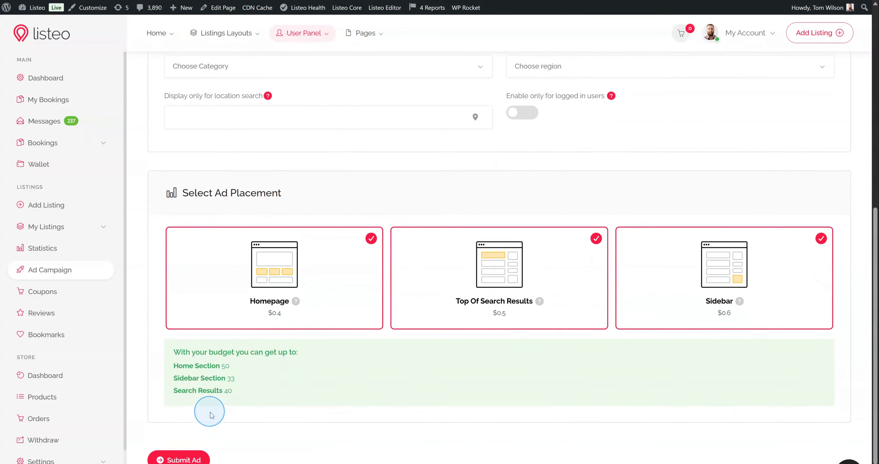
{"action": "scroll", "coordinate": [304, 406], "scroll_direction": "up", "scroll_amount": 4}
{"action": "scroll", "coordinate": [308, 378], "scroll_direction": "up", "scroll_amount": 5}
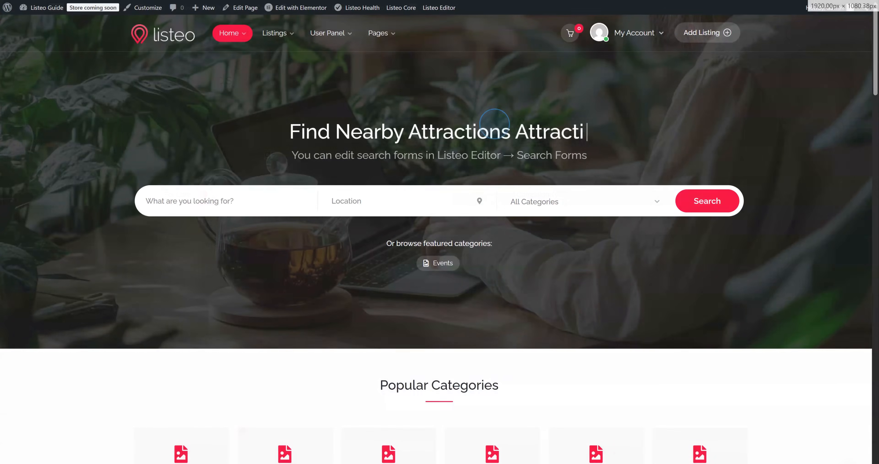
{"action": "left_click", "coordinate": [493, 122]}
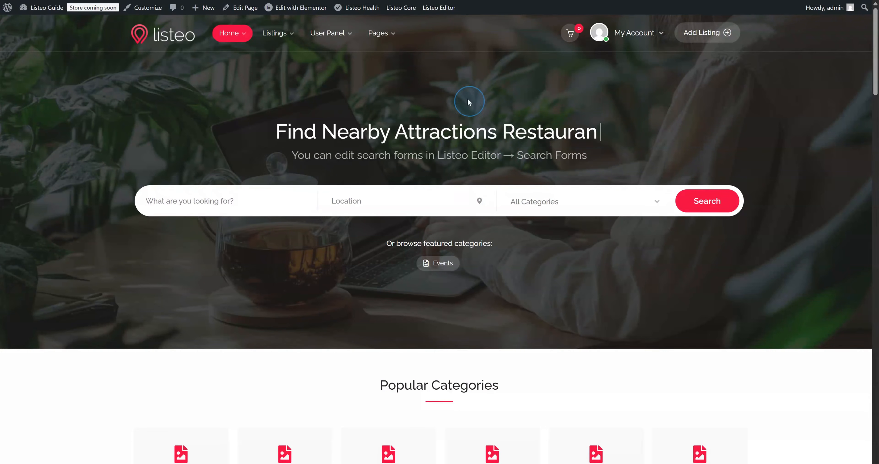
Add Check-In - Check-Out below Location in Home Search Form Default, save, and view the homepage
{"action": "mouse_move", "coordinate": [439, 14]}
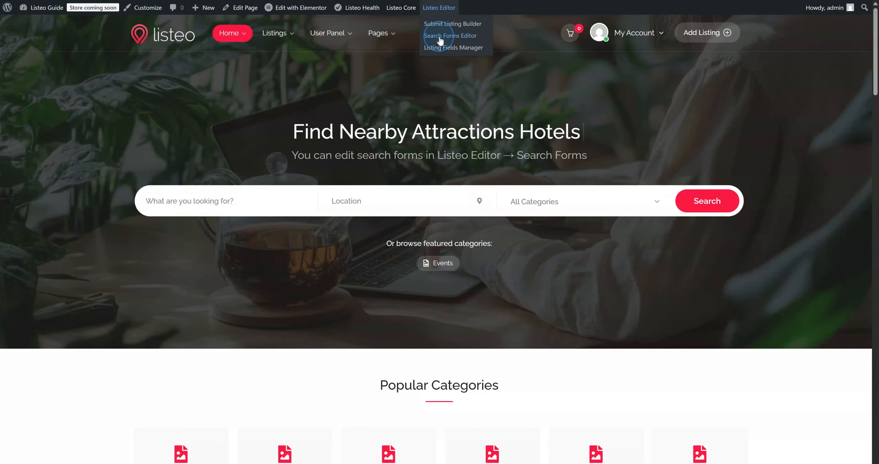
{"action": "left_click", "coordinate": [451, 36]}
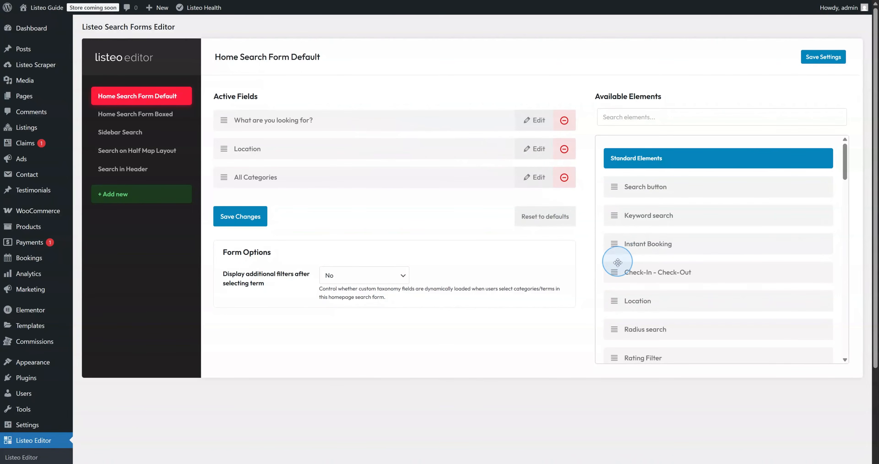
{"action": "left_click_drag", "start_coordinate": [615, 272], "coordinate": [398, 166]}
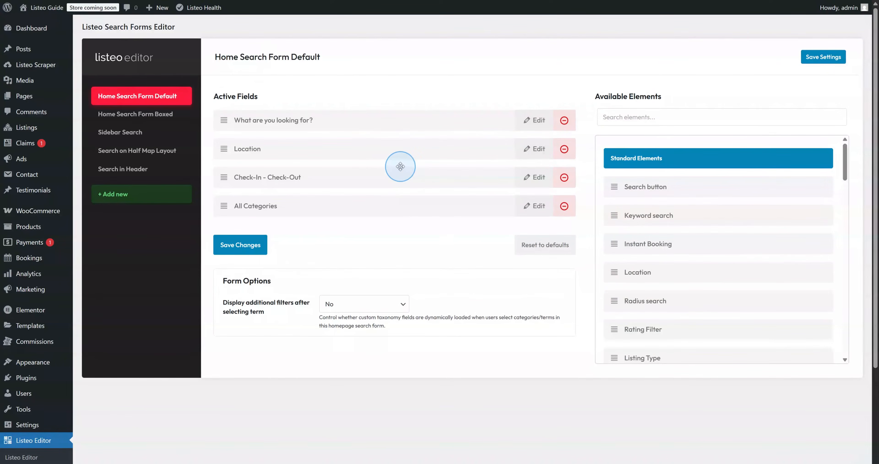
{"action": "left_click", "coordinate": [526, 177]}
{"action": "left_click", "coordinate": [526, 176]}
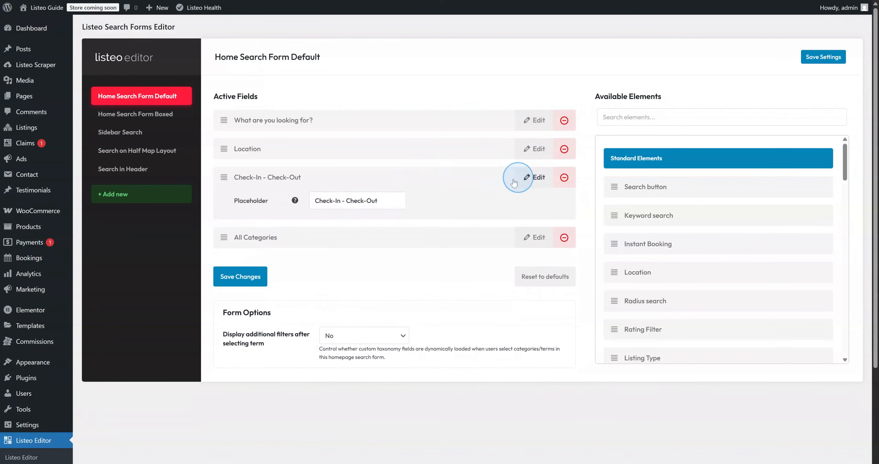
{"action": "left_click", "coordinate": [258, 250]}
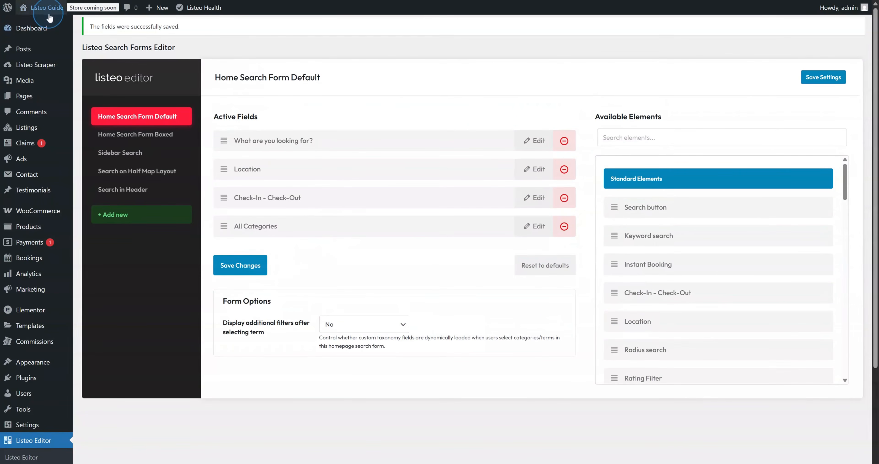
{"action": "mouse_move", "coordinate": [47, 7]}
{"action": "left_click", "coordinate": [61, 25]}
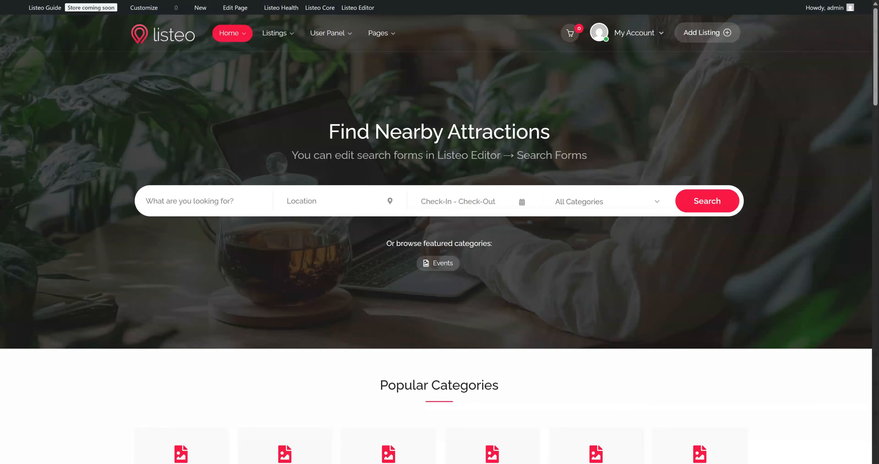
{"action": "left_click", "coordinate": [478, 210]}
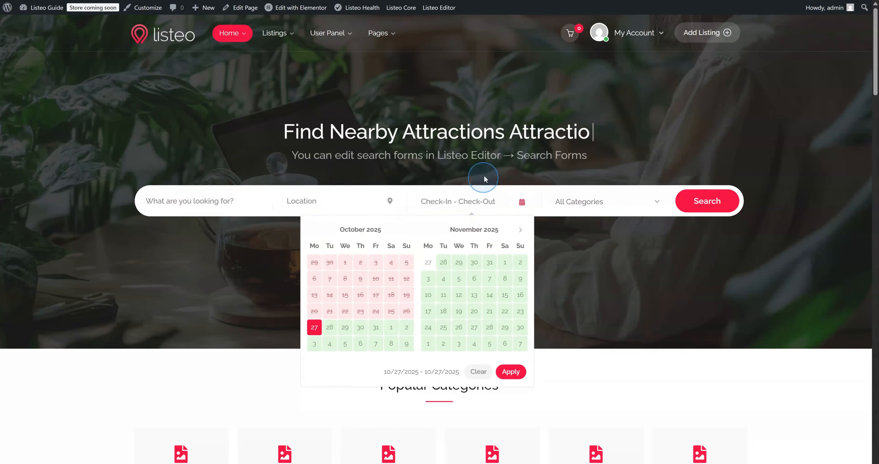
{"action": "left_click", "coordinate": [485, 160]}
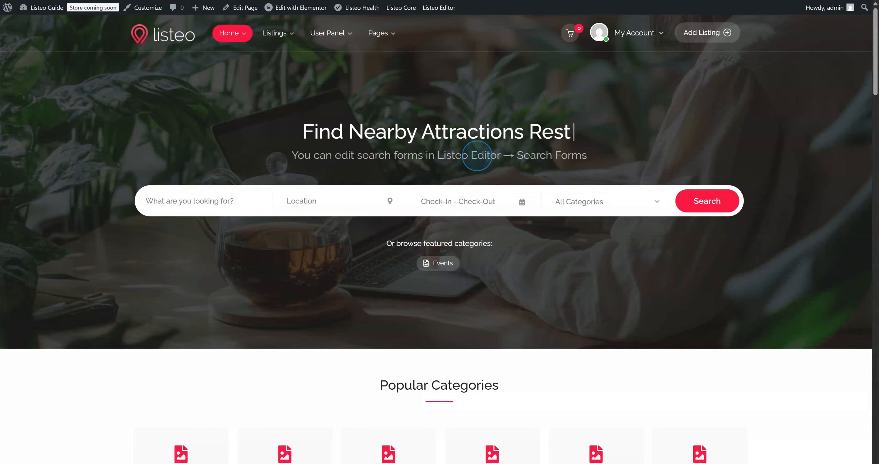
{"action": "mouse_move", "coordinate": [445, 4]}
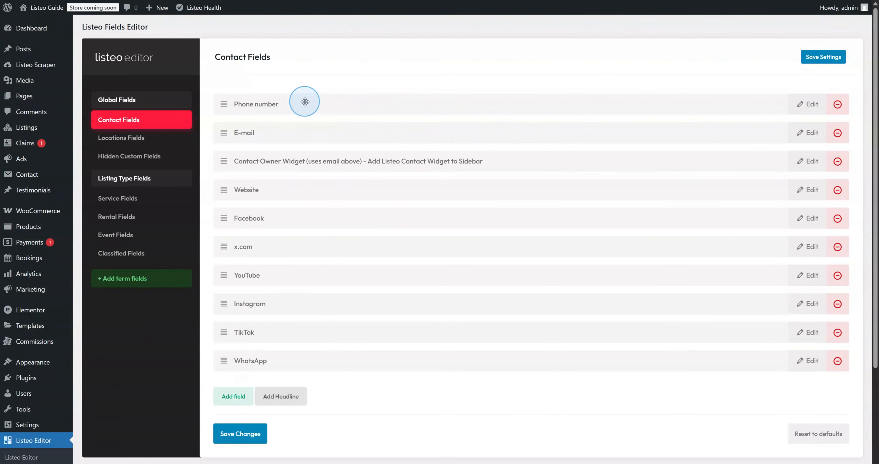
Add a term field set for the Restaurants category under Categories
{"action": "left_click", "coordinate": [144, 281]}
{"action": "left_click", "coordinate": [341, 279]}
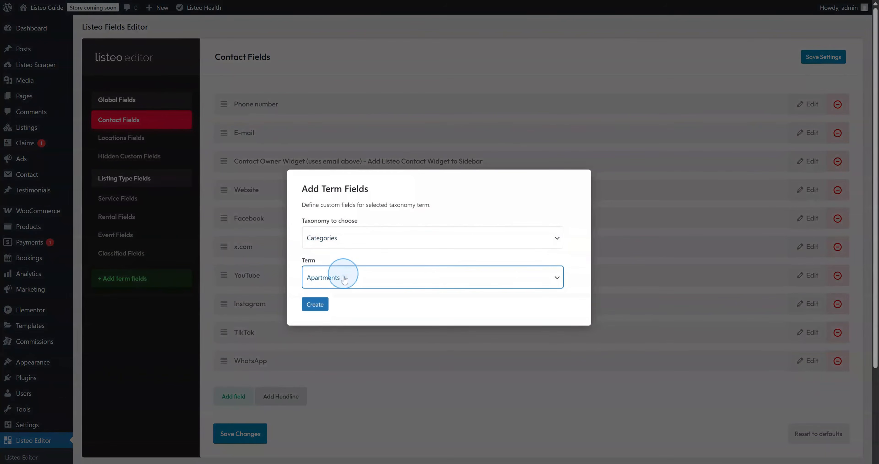
{"action": "left_click", "coordinate": [334, 283]}
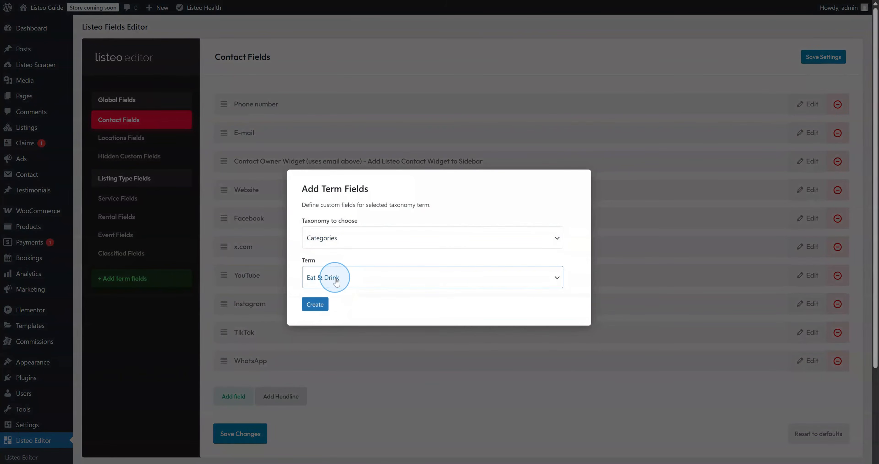
{"action": "left_click", "coordinate": [315, 305]}
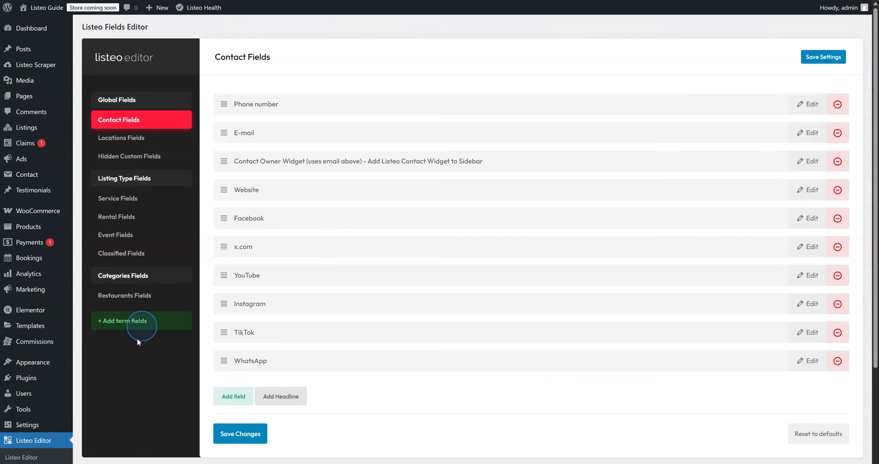
Create a 'Cuisine Type' Restaurants field of type Select
{"action": "left_click", "coordinate": [134, 303]}
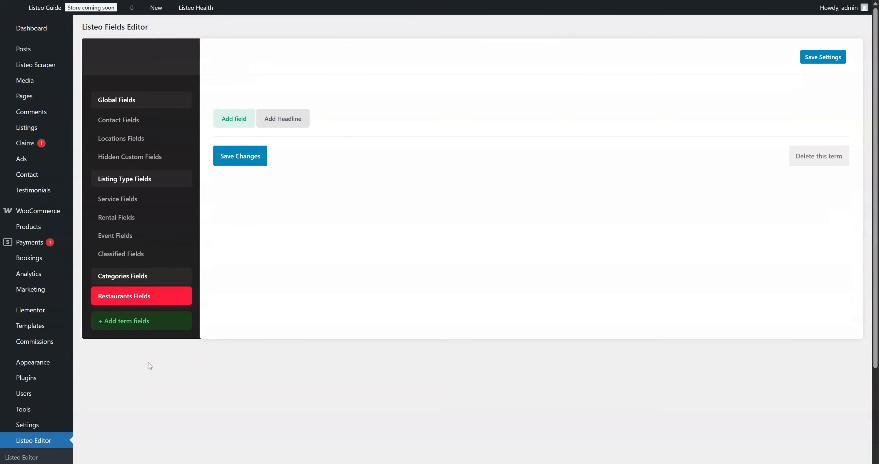
{"action": "left_click", "coordinate": [229, 119]}
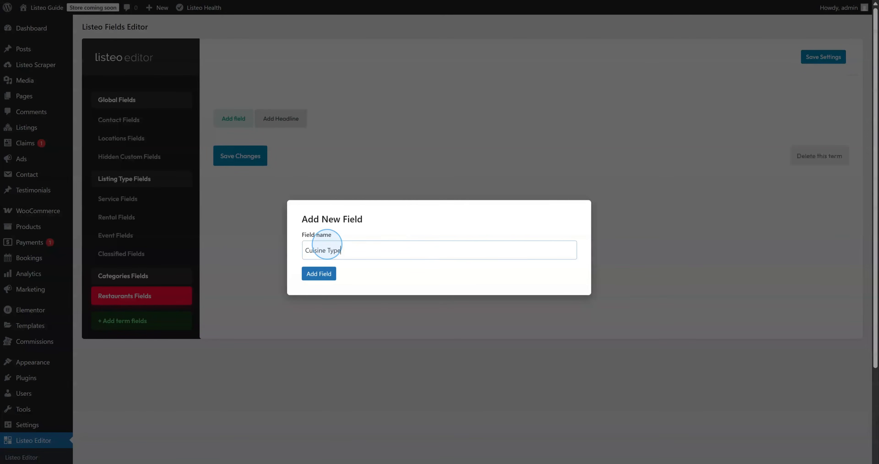
{"action": "type", "text": "Cuisine Type"}
{"action": "left_click", "coordinate": [319, 274]}
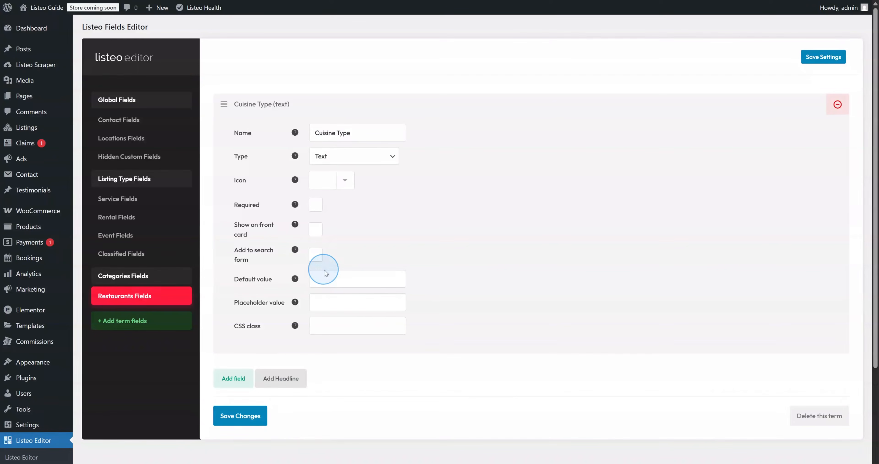
{"action": "left_click", "coordinate": [362, 161]}
{"action": "left_click", "coordinate": [343, 217]}
Give Cuisine Type the options Italian and Vegan and show it on front cards
{"action": "scroll", "coordinate": [340, 227], "scroll_direction": "down", "scroll_amount": 1}
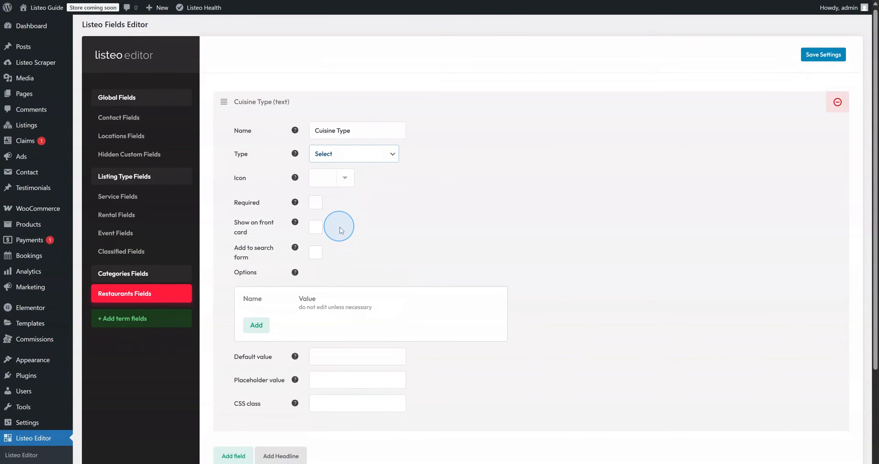
{"action": "left_click", "coordinate": [262, 278]}
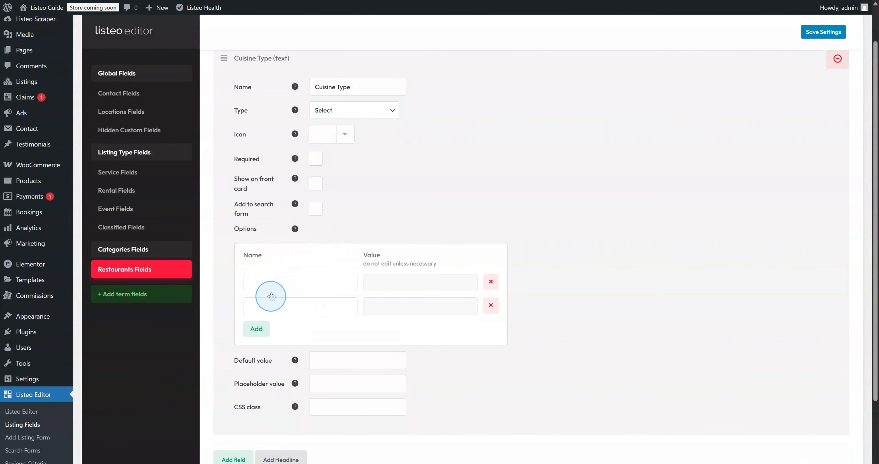
{"action": "left_click", "coordinate": [275, 286]}
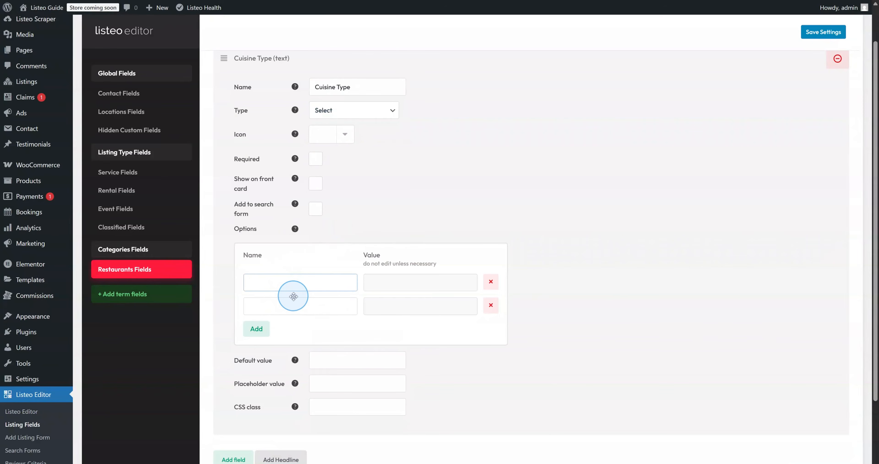
{"action": "type", "text": "Italian"}
{"action": "left_click", "coordinate": [293, 303]}
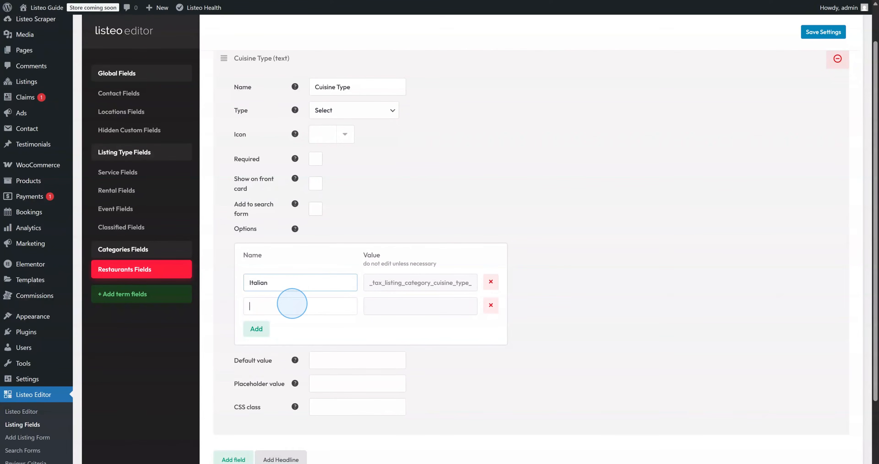
{"action": "type", "text": "Vegan"}
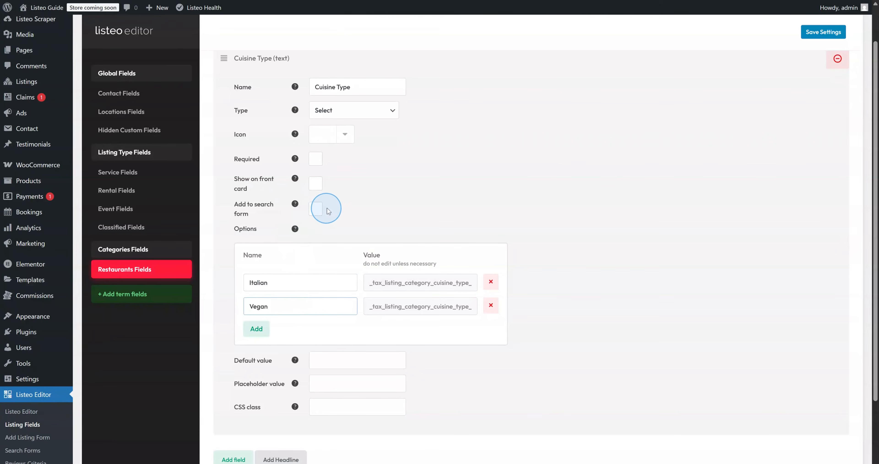
{"action": "mouse_move", "coordinate": [295, 179]}
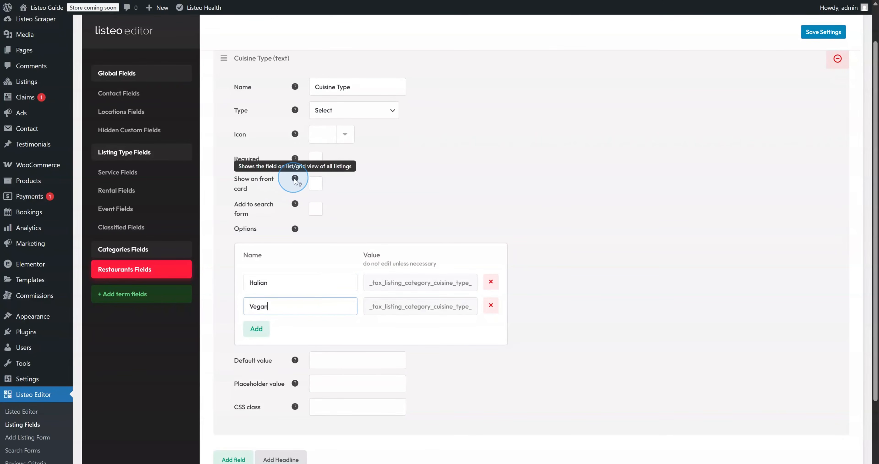
{"action": "left_click", "coordinate": [314, 183]}
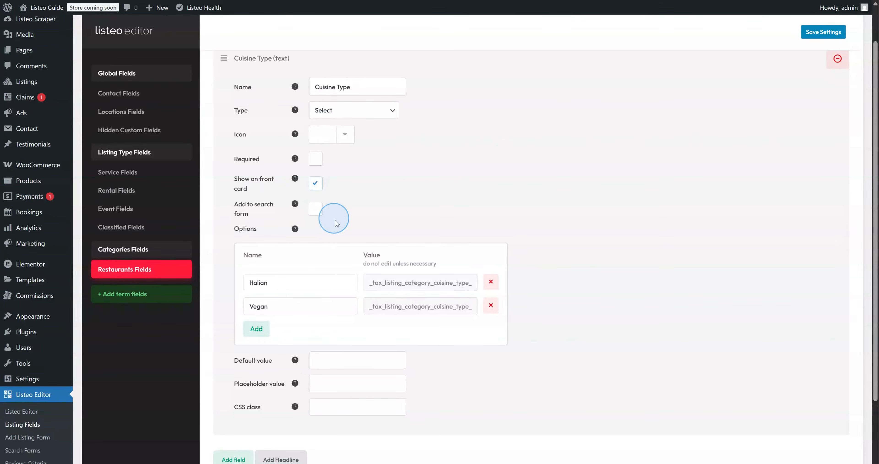
Save the Restaurants term fields and go to the site's Add Listing page
{"action": "scroll", "coordinate": [323, 328], "scroll_direction": "down", "scroll_amount": 1}
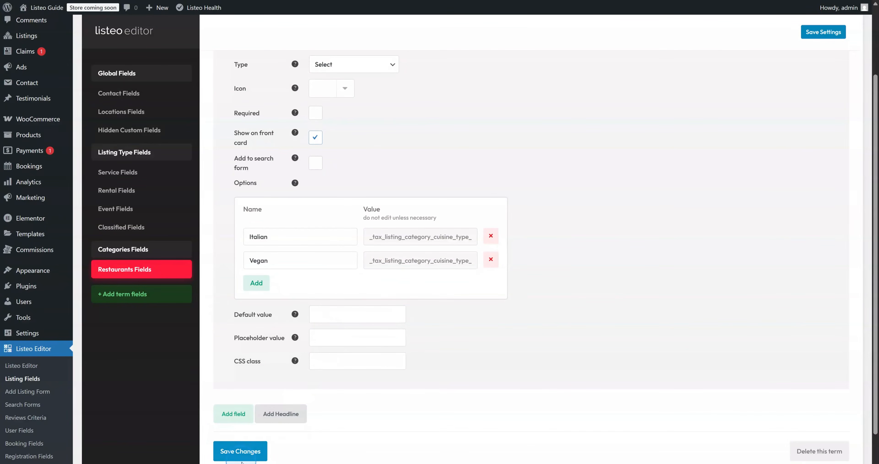
{"action": "left_click", "coordinate": [247, 456]}
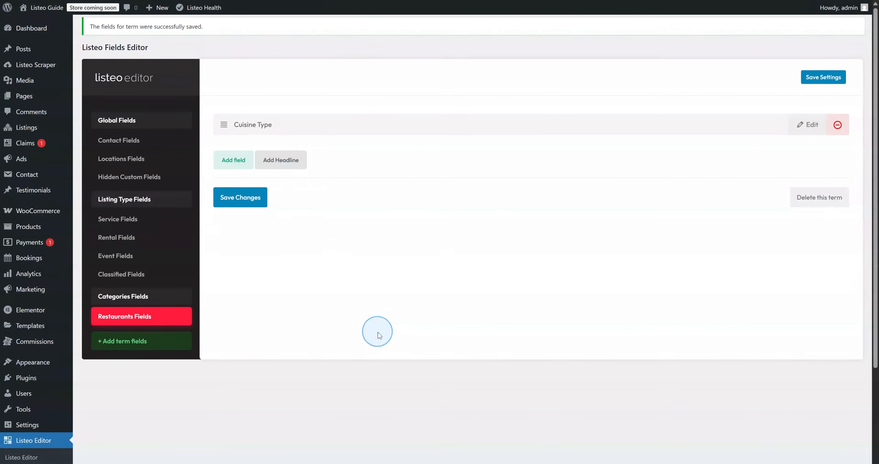
{"action": "mouse_move", "coordinate": [47, 15]}
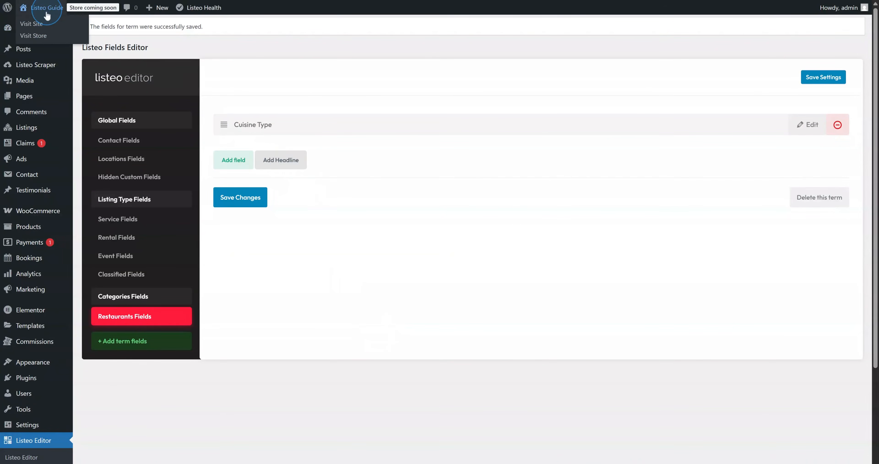
{"action": "left_click", "coordinate": [42, 25]}
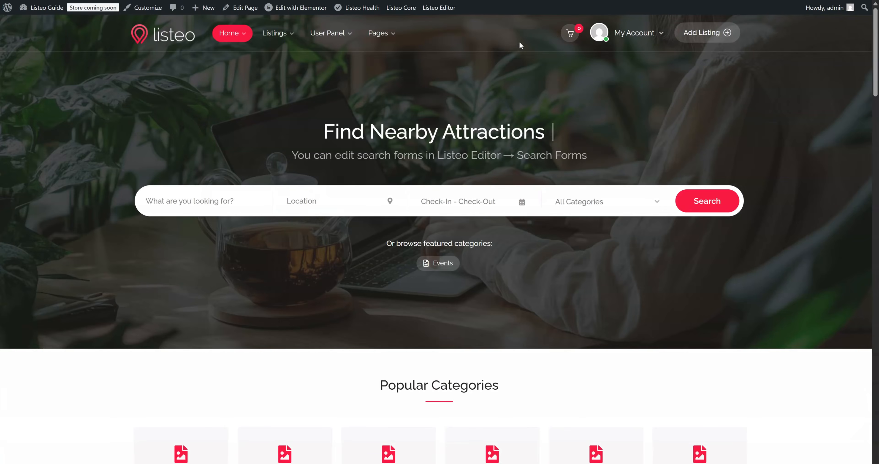
{"action": "left_click", "coordinate": [705, 32]}
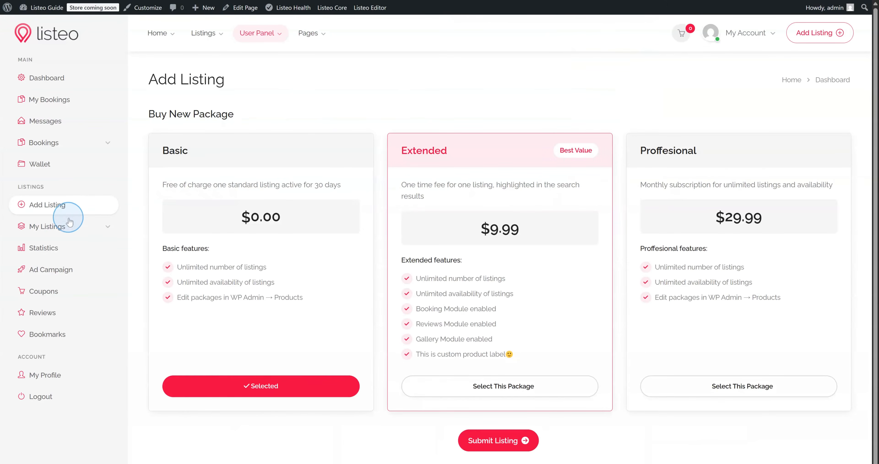
Open the Eataly NYC Flatiron listing for editing from My Listings
{"action": "left_click", "coordinate": [59, 226]}
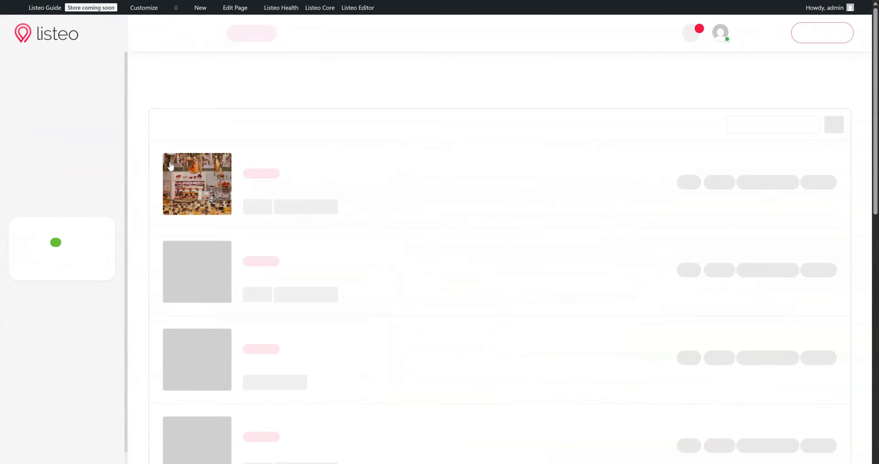
{"action": "left_click", "coordinate": [708, 186]}
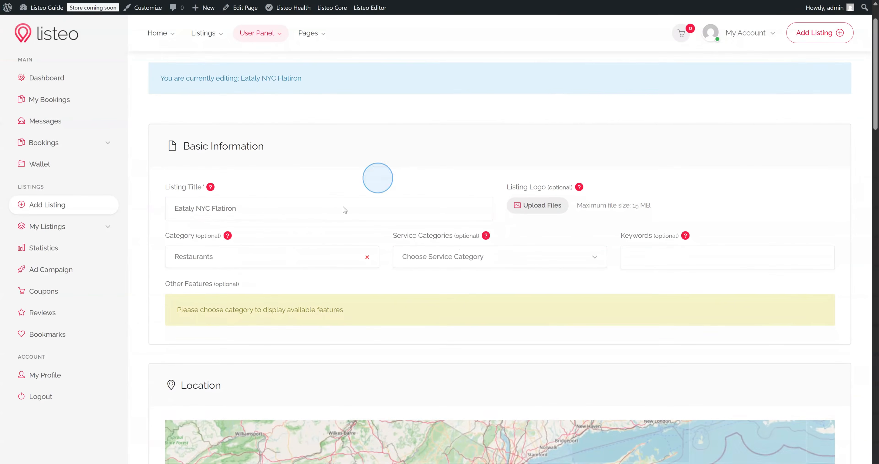
{"action": "scroll", "coordinate": [274, 235], "scroll_direction": "down", "scroll_amount": 3}
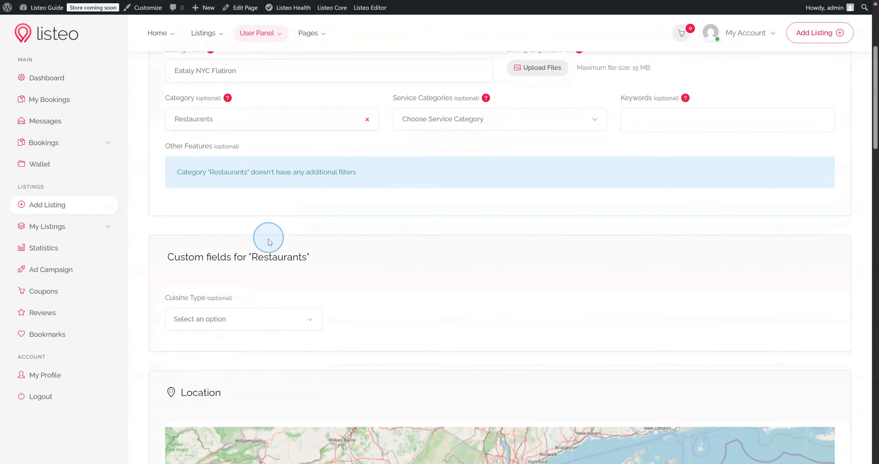
{"action": "scroll", "coordinate": [247, 261], "scroll_direction": "down", "scroll_amount": 1}
Set the listing's Cuisine Type to Italian and save the changes
{"action": "left_click", "coordinate": [243, 272]}
{"action": "left_click", "coordinate": [216, 308]}
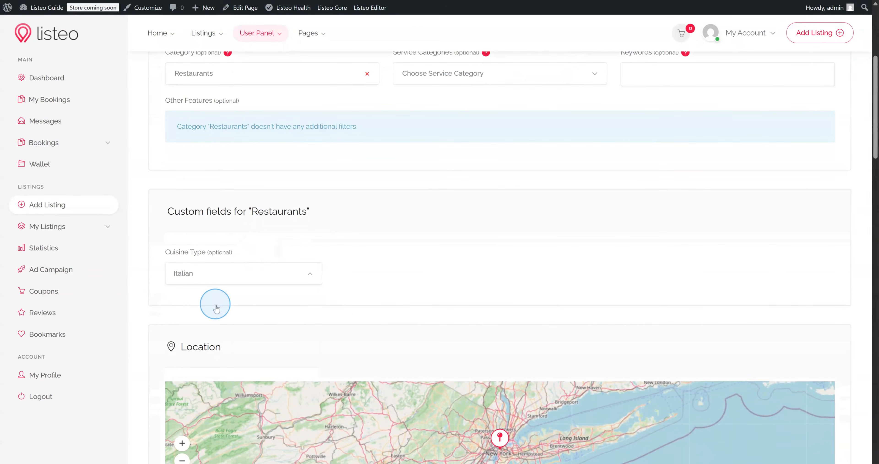
{"action": "scroll", "coordinate": [221, 215], "scroll_direction": "up", "scroll_amount": 1}
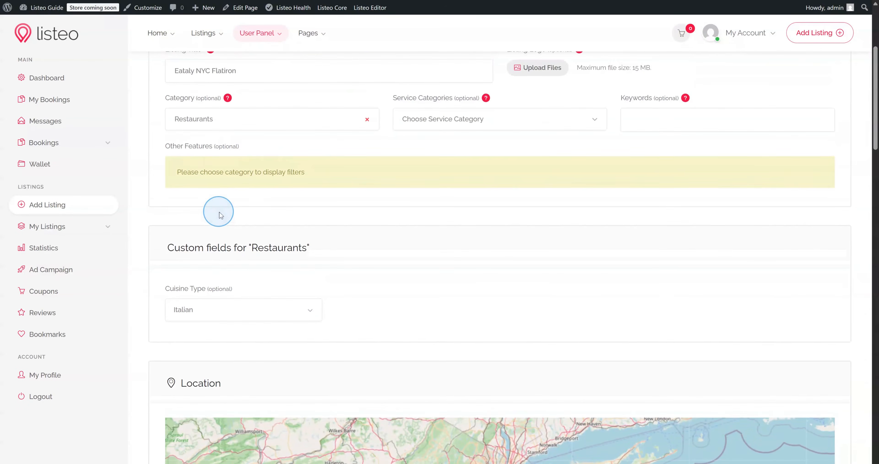
{"action": "scroll", "coordinate": [220, 215], "scroll_direction": "down", "scroll_amount": 15}
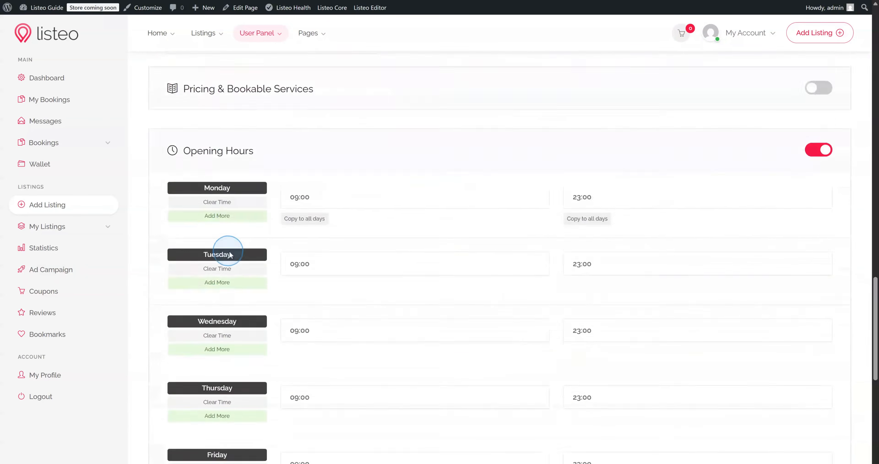
{"action": "scroll", "coordinate": [229, 255], "scroll_direction": "down", "scroll_amount": 11}
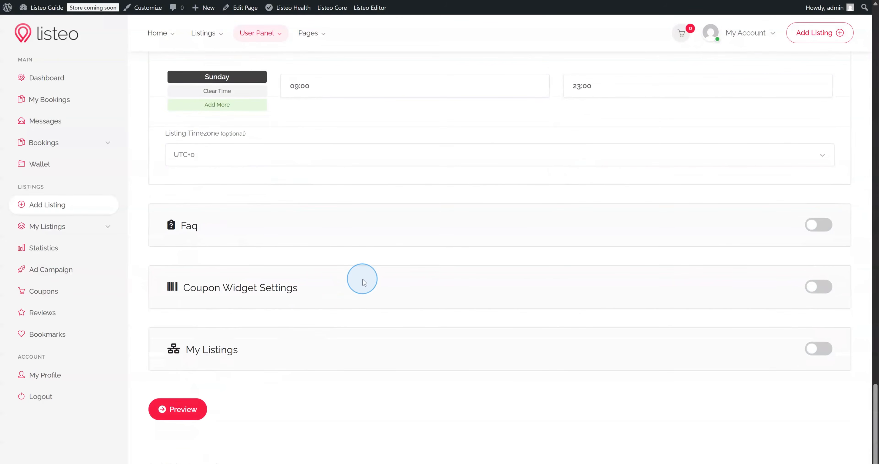
{"action": "scroll", "coordinate": [363, 277], "scroll_direction": "down", "scroll_amount": 3}
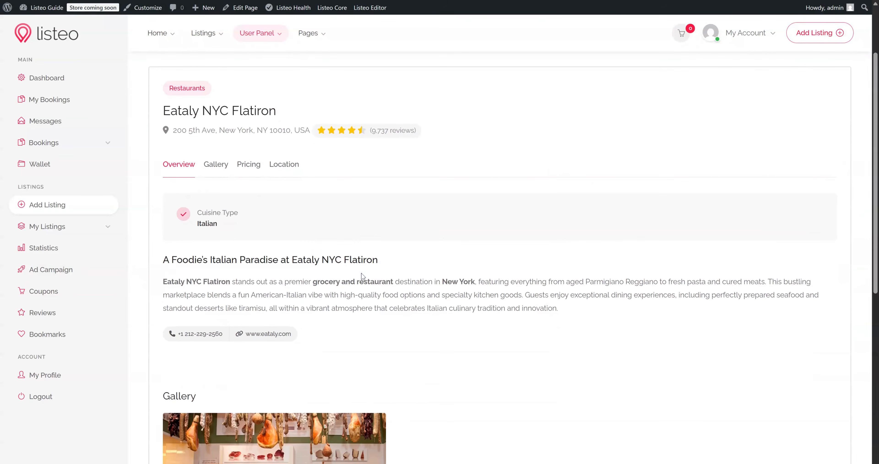
{"action": "scroll", "coordinate": [310, 261], "scroll_direction": "down", "scroll_amount": 12}
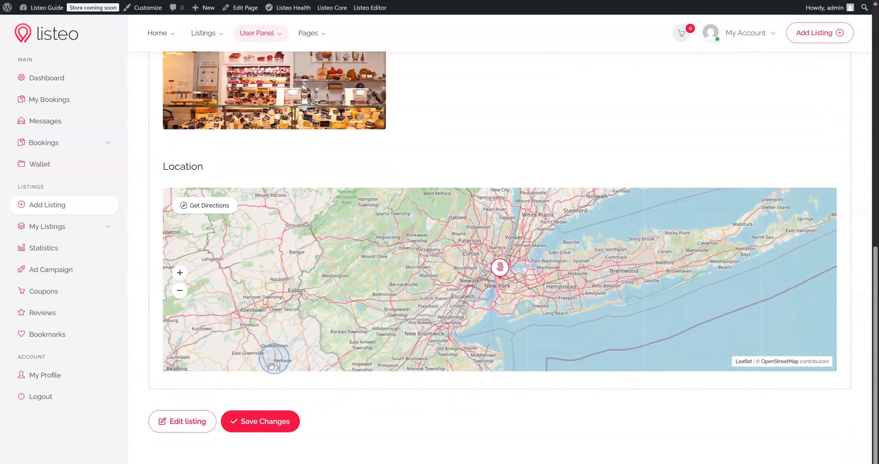
{"action": "left_click", "coordinate": [415, 434]}
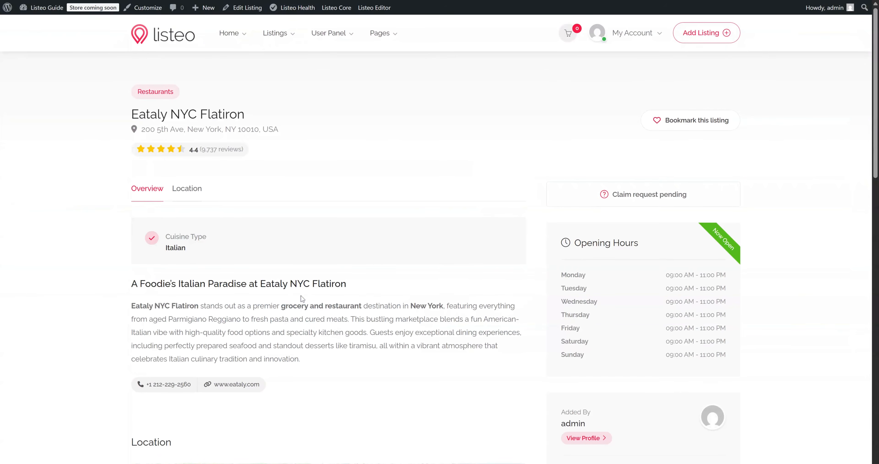
Highlight the Cuisine Type Italian detail on the published Eataly NYC Flatiron page
{"action": "left_click_drag", "start_coordinate": [165, 234], "coordinate": [198, 254]}
{"action": "left_click", "coordinate": [199, 253]}
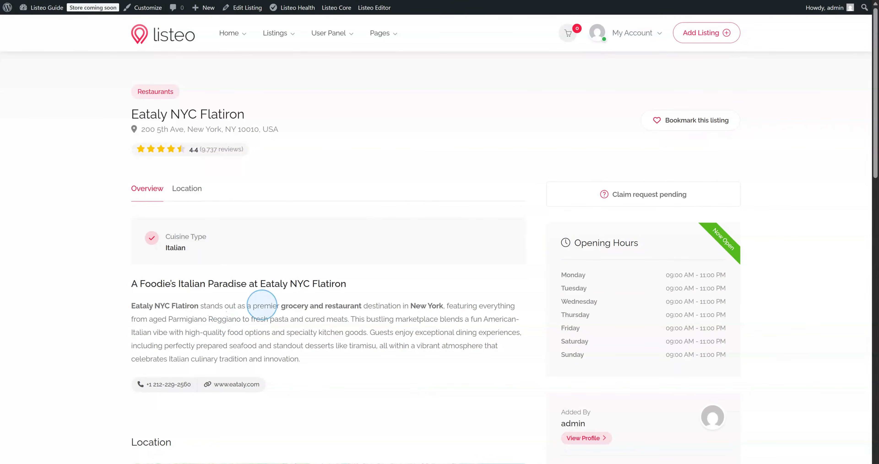
{"action": "mouse_move", "coordinate": [381, 15]}
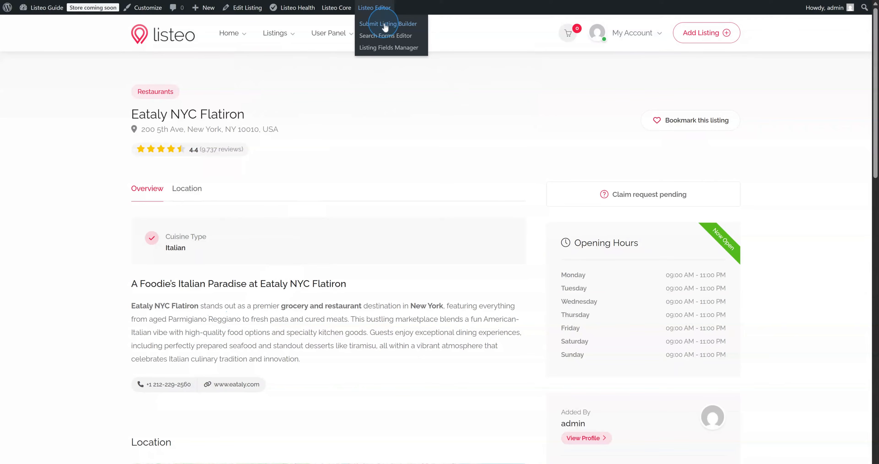
Turn on Form Multi Steps in the Submit Listing Builder, review its three steps, and save
{"action": "left_click", "coordinate": [385, 24]}
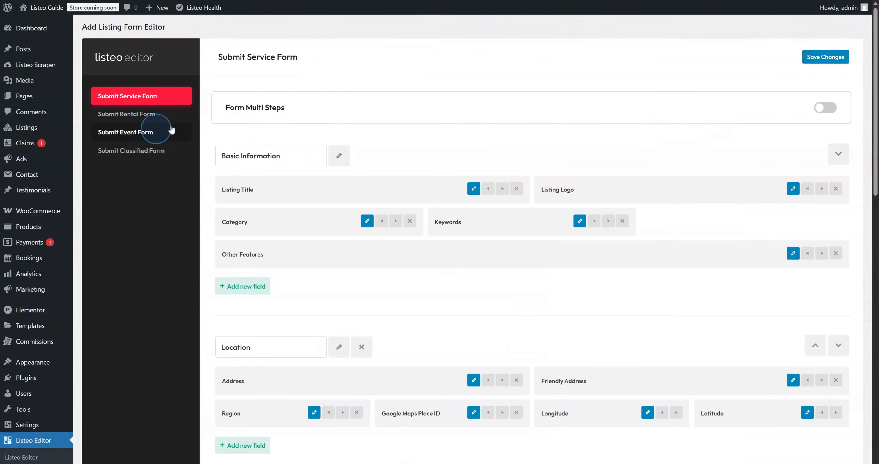
{"action": "left_click", "coordinate": [820, 107]}
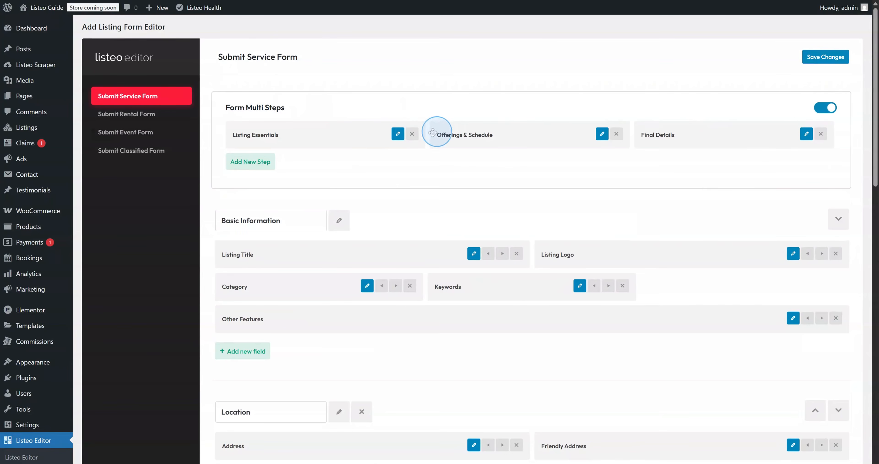
{"action": "left_click", "coordinate": [397, 133]}
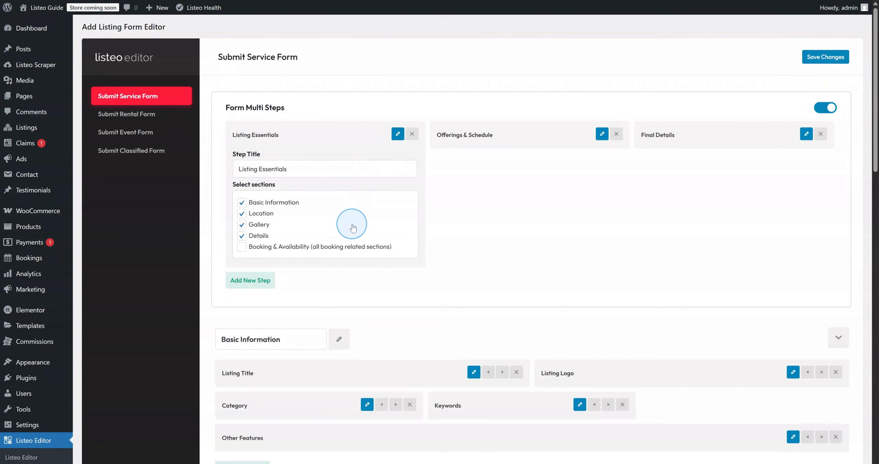
{"action": "left_click", "coordinate": [603, 135]}
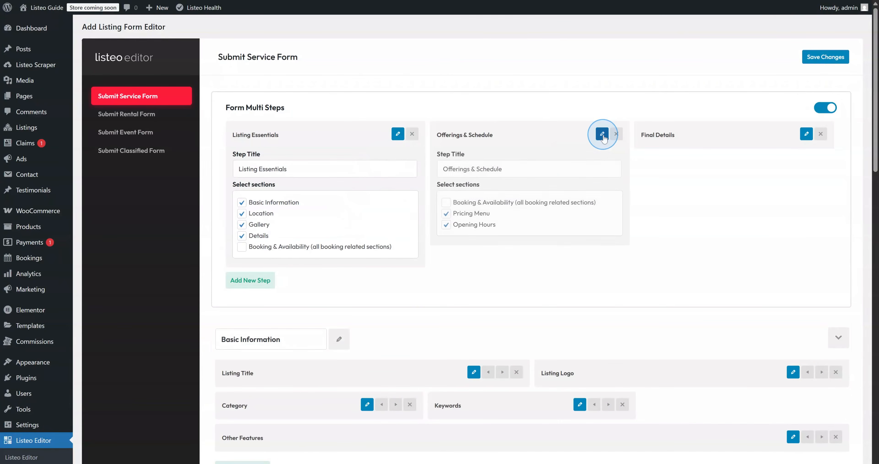
{"action": "left_click", "coordinate": [807, 135]}
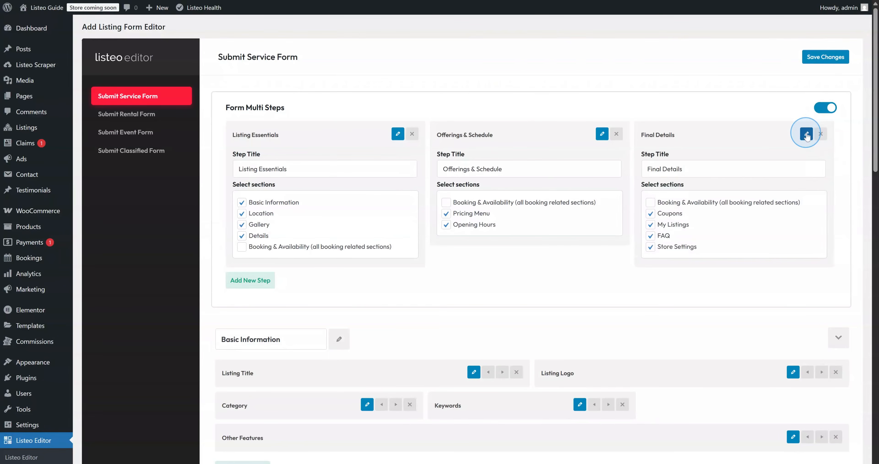
{"action": "left_click", "coordinate": [829, 59]}
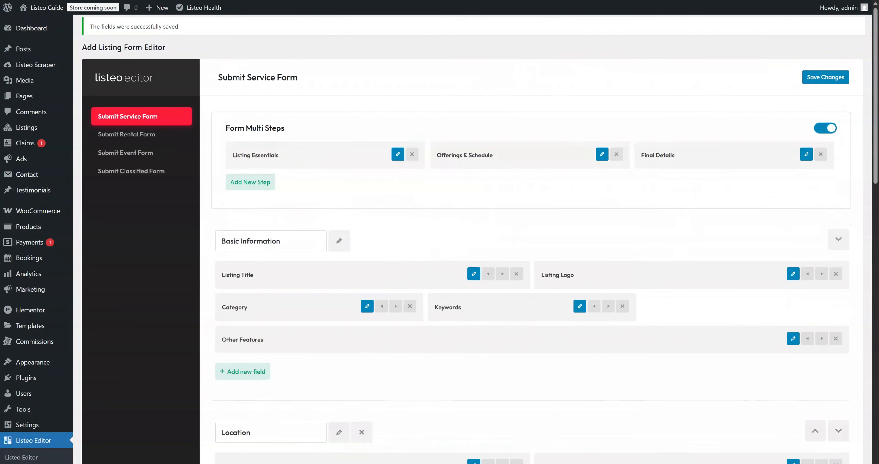
{"action": "left_click", "coordinate": [45, 7]}
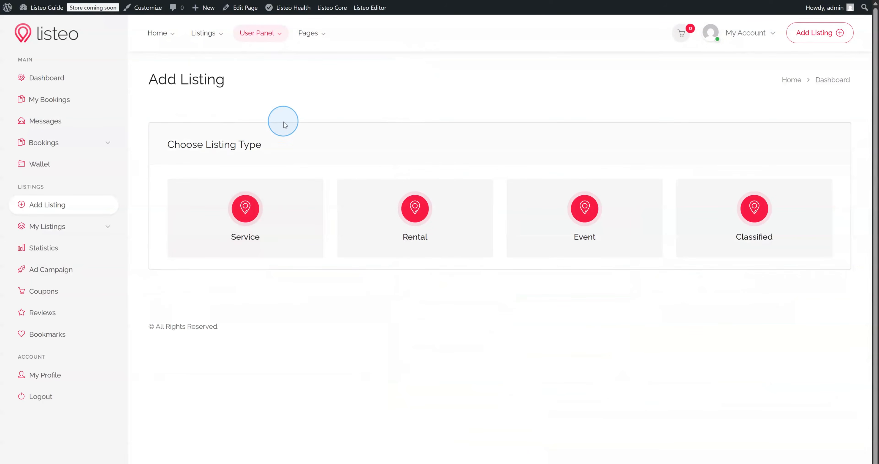
Start a Service listing and move through the Offerings & Schedule and Final Details steps
{"action": "left_click", "coordinate": [497, 136]}
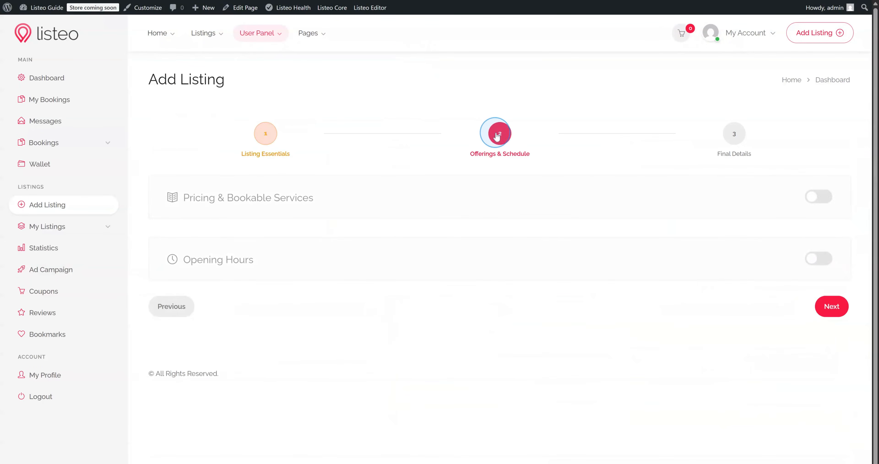
{"action": "left_click", "coordinate": [720, 137]}
{"action": "left_click", "coordinate": [319, 133]}
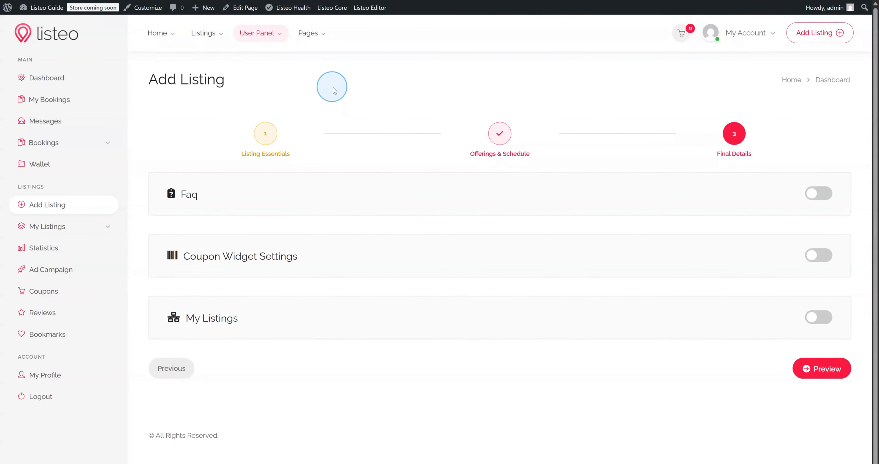
{"action": "mouse_move", "coordinate": [377, 8]}
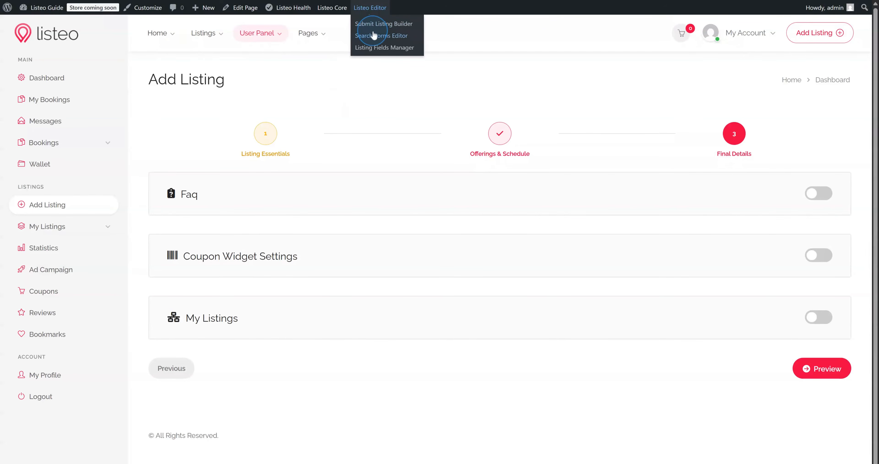
Go from the Search Forms Editor to the Listing Types Editor in the Listeo Editor menu
{"action": "left_click", "coordinate": [367, 37]}
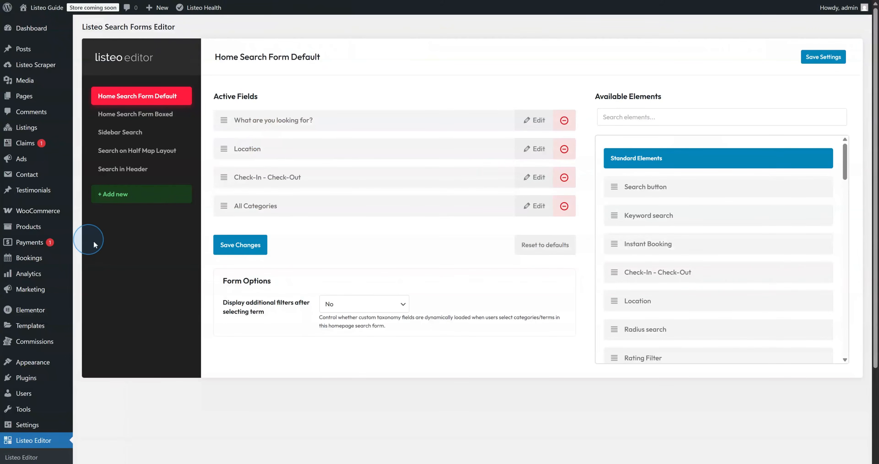
{"action": "scroll", "coordinate": [95, 244], "scroll_direction": "down", "scroll_amount": 5}
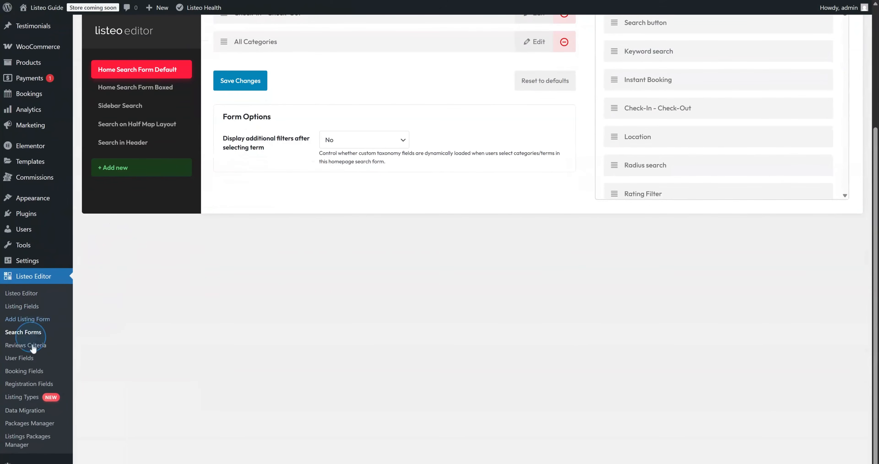
{"action": "left_click", "coordinate": [36, 398]}
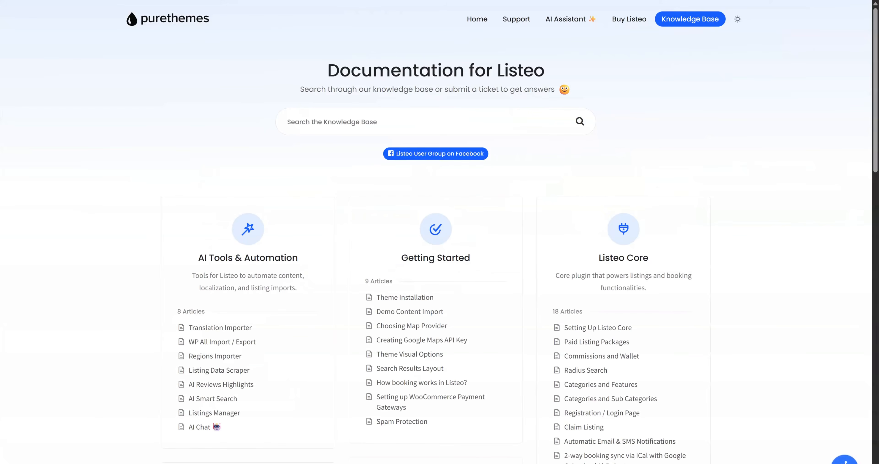
Scroll down through the listing types documentation
{"action": "scroll", "coordinate": [415, 156], "scroll_direction": "down", "scroll_amount": 9}
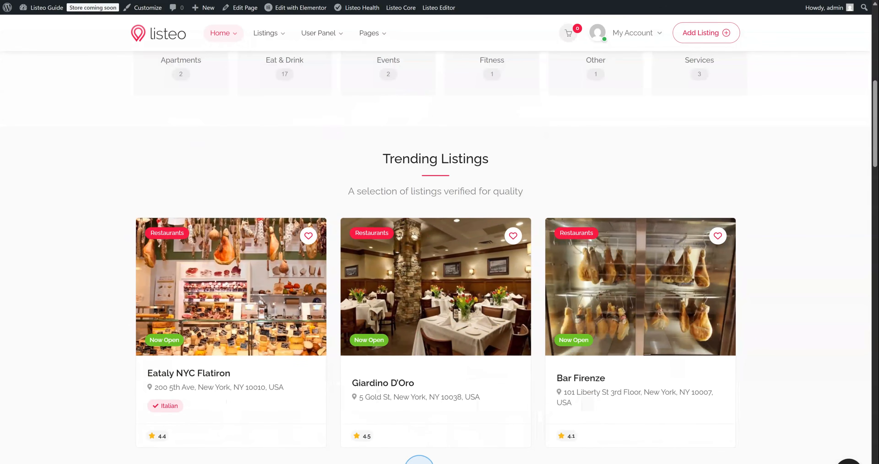
Browse the Osteria La Baia listing, then go to Listeo Core's Single Listing settings
{"action": "scroll", "coordinate": [444, 457], "scroll_direction": "down", "scroll_amount": 3}
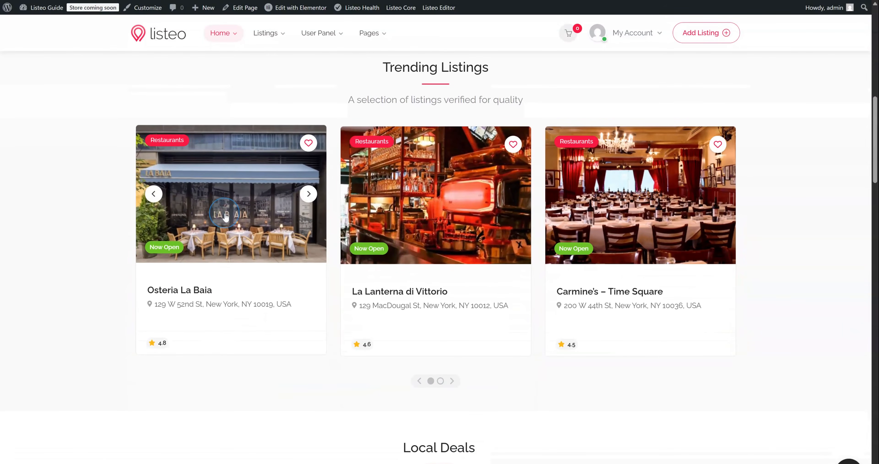
{"action": "left_click", "coordinate": [224, 215]}
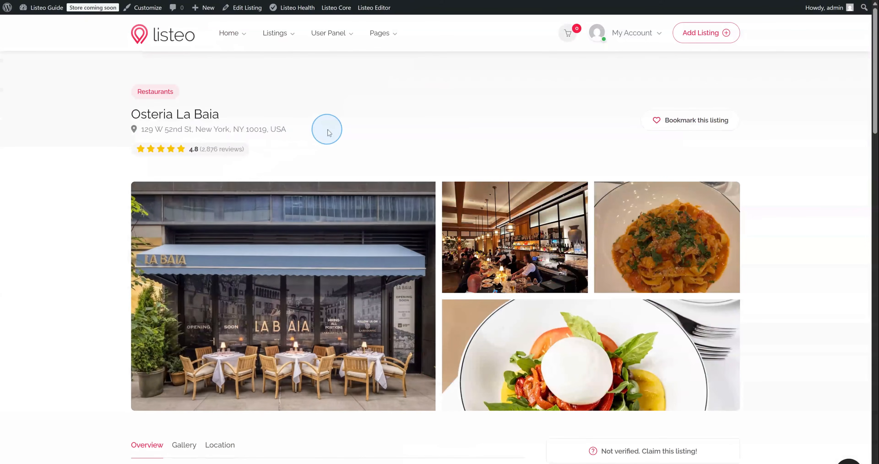
{"action": "scroll", "coordinate": [327, 129], "scroll_direction": "down", "scroll_amount": 2}
{"action": "scroll", "coordinate": [329, 132], "scroll_direction": "down", "scroll_amount": 8}
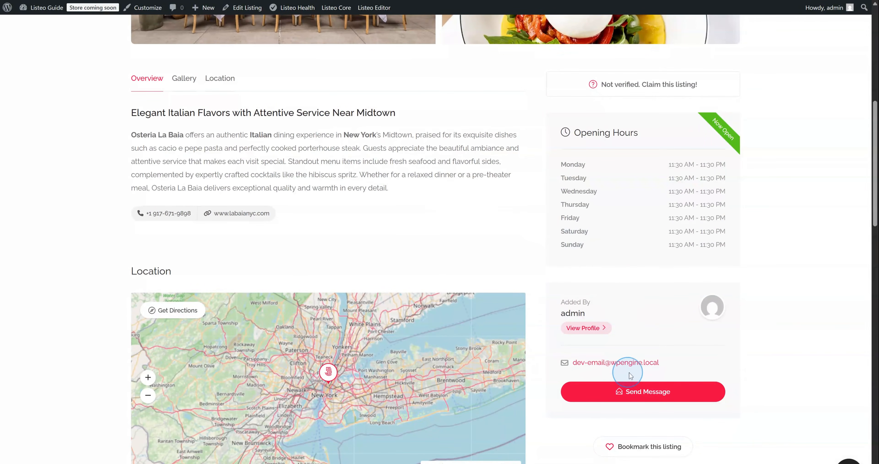
{"action": "scroll", "coordinate": [664, 236], "scroll_direction": "up", "scroll_amount": 5}
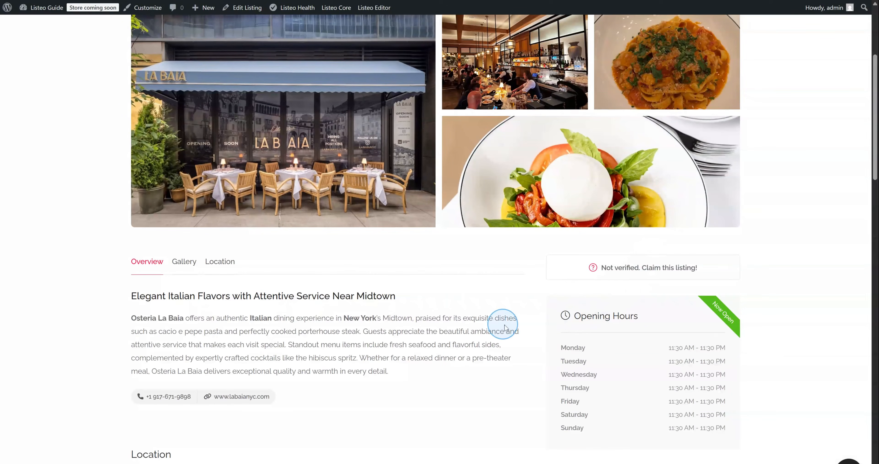
{"action": "scroll", "coordinate": [411, 341], "scroll_direction": "up", "scroll_amount": 5}
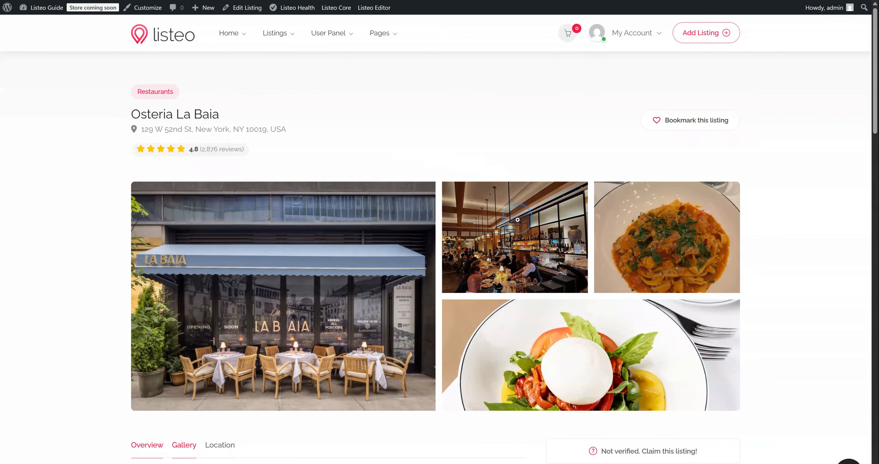
{"action": "scroll", "coordinate": [516, 218], "scroll_direction": "down", "scroll_amount": 9}
{"action": "scroll", "coordinate": [517, 218], "scroll_direction": "up", "scroll_amount": 9}
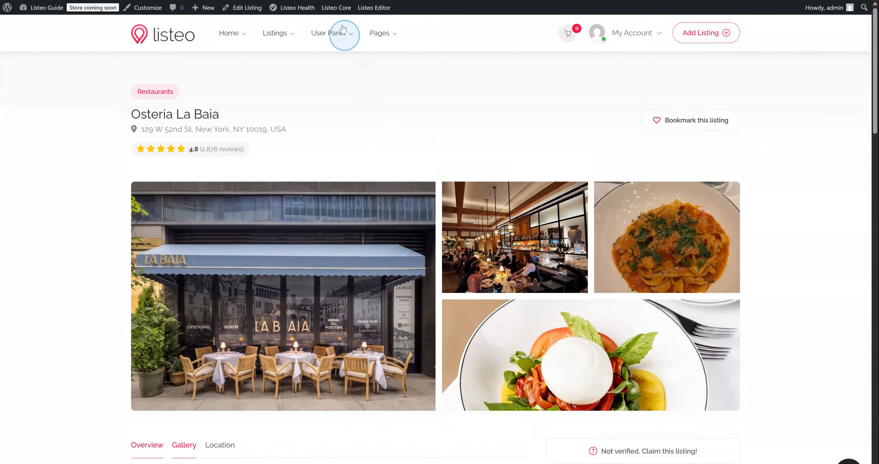
{"action": "mouse_move", "coordinate": [340, 11]}
{"action": "left_click", "coordinate": [341, 72]}
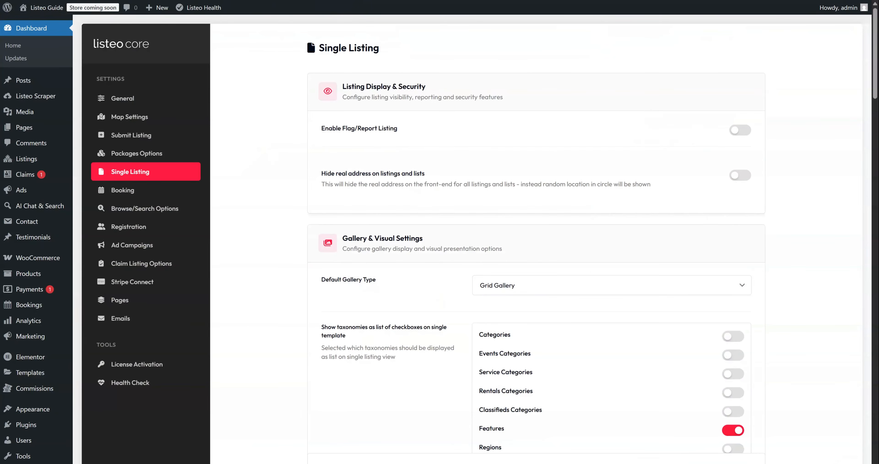
Set the Default Gallery Type to Gallery on top
{"action": "scroll", "coordinate": [522, 236], "scroll_direction": "down", "scroll_amount": 1}
{"action": "left_click", "coordinate": [527, 243]}
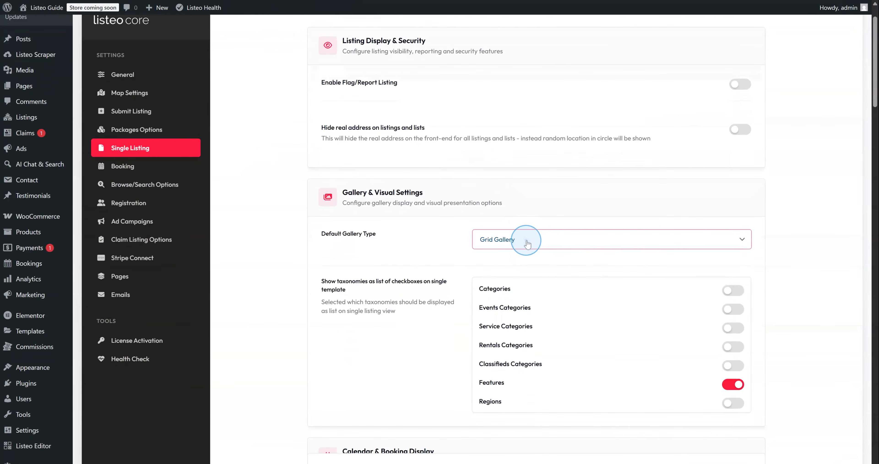
{"action": "left_click", "coordinate": [523, 269]}
Switch on Enable nearby listings for single listing pages
{"action": "scroll", "coordinate": [516, 269], "scroll_direction": "down", "scroll_amount": 6}
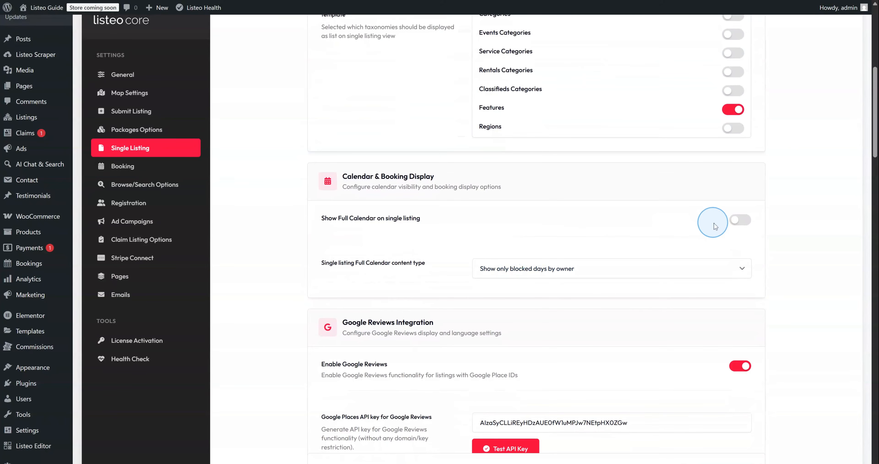
{"action": "scroll", "coordinate": [668, 222], "scroll_direction": "down", "scroll_amount": 4}
{"action": "scroll", "coordinate": [622, 225], "scroll_direction": "down", "scroll_amount": 10}
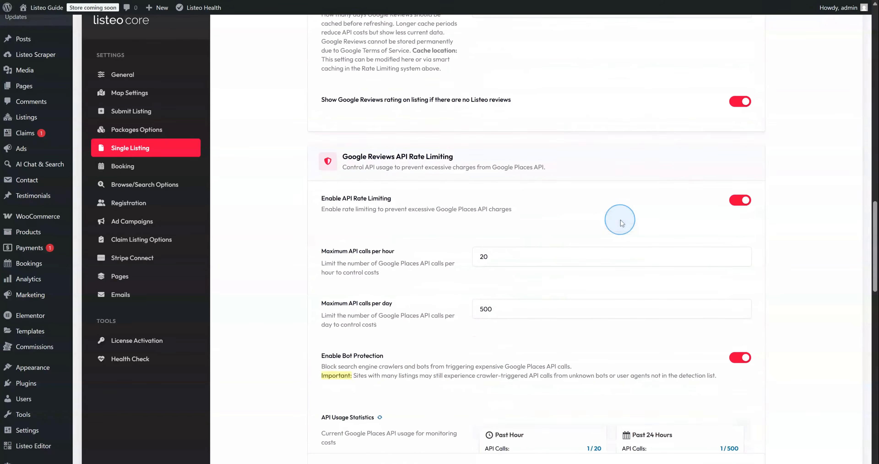
{"action": "scroll", "coordinate": [621, 220], "scroll_direction": "down", "scroll_amount": 2}
{"action": "scroll", "coordinate": [618, 215], "scroll_direction": "down", "scroll_amount": 2}
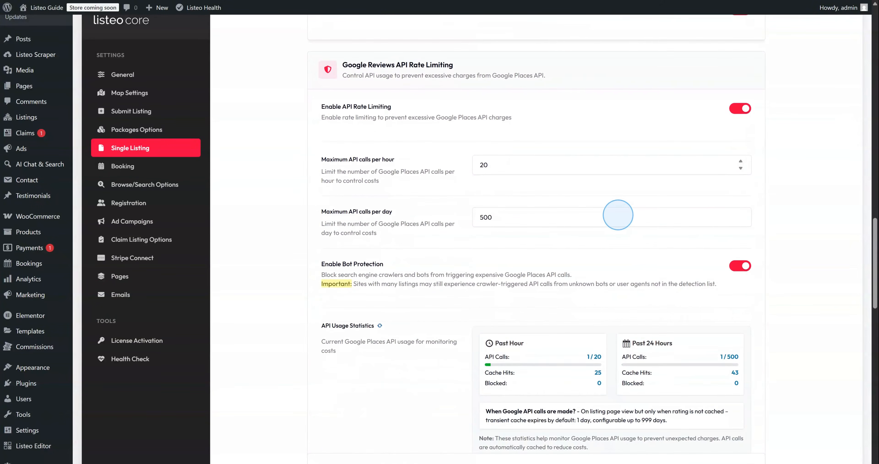
{"action": "scroll", "coordinate": [618, 214], "scroll_direction": "down", "scroll_amount": 15}
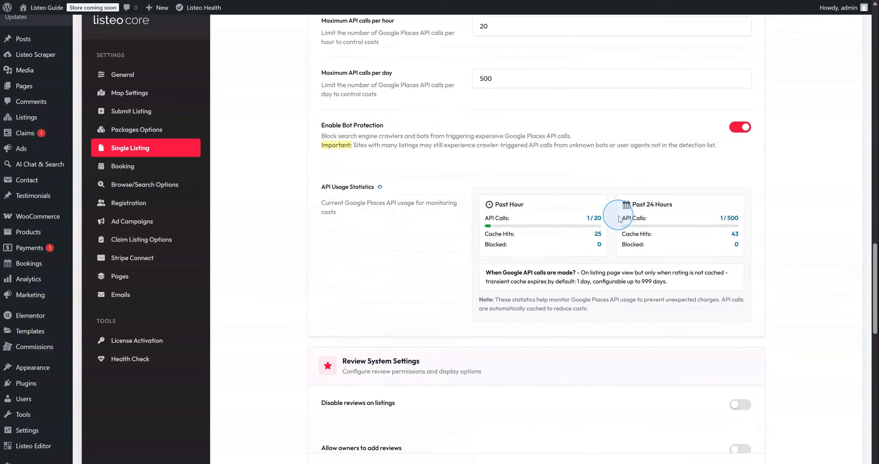
{"action": "scroll", "coordinate": [621, 218], "scroll_direction": "down", "scroll_amount": 11}
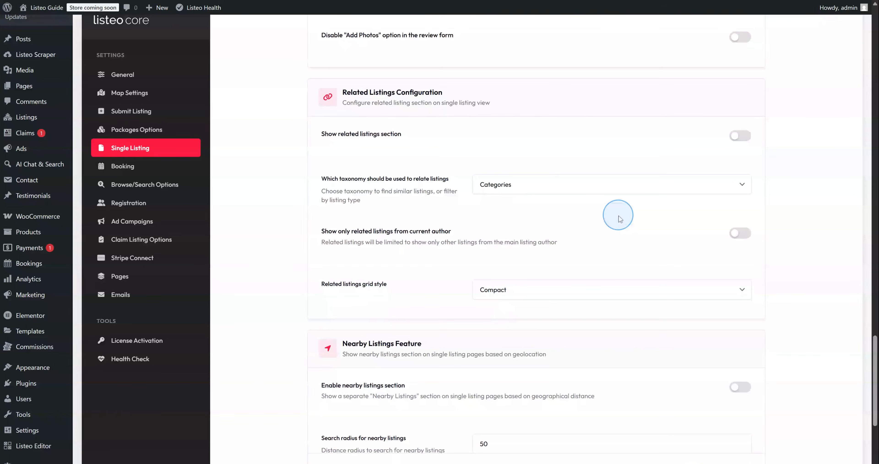
{"action": "scroll", "coordinate": [619, 215], "scroll_direction": "down", "scroll_amount": 2}
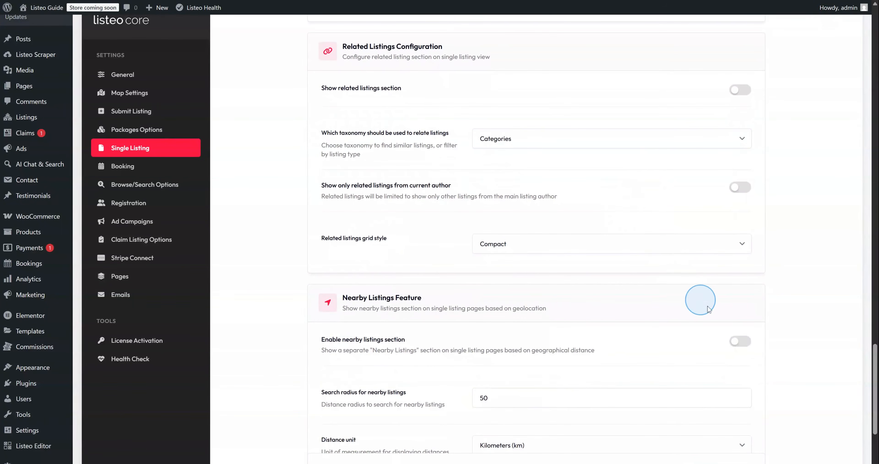
{"action": "left_click", "coordinate": [740, 342]}
{"action": "scroll", "coordinate": [740, 334], "scroll_direction": "down", "scroll_amount": 10}
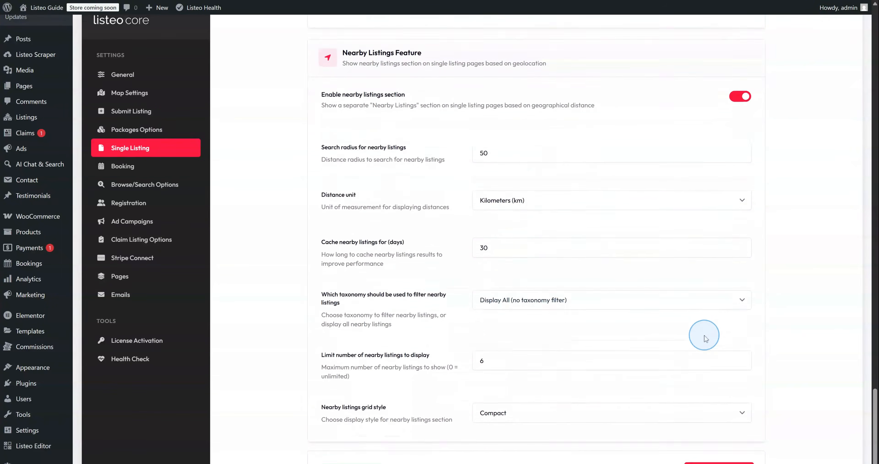
{"action": "scroll", "coordinate": [705, 338], "scroll_direction": "down", "scroll_amount": 1}
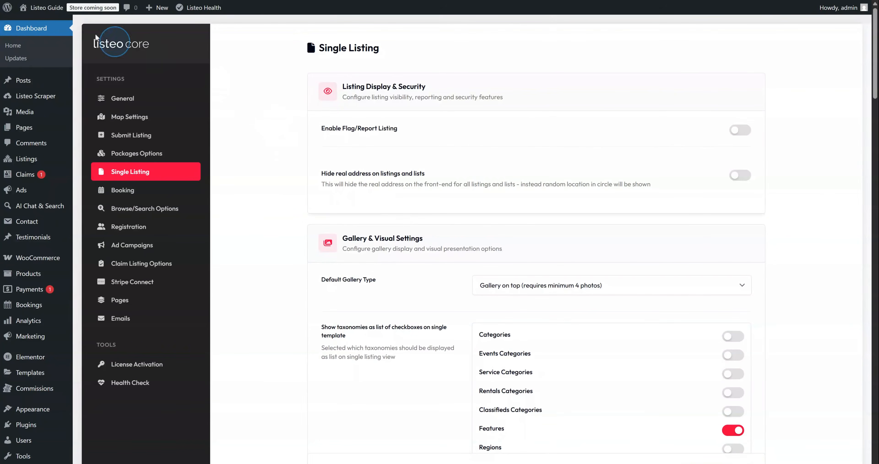
{"action": "mouse_move", "coordinate": [44, 21]}
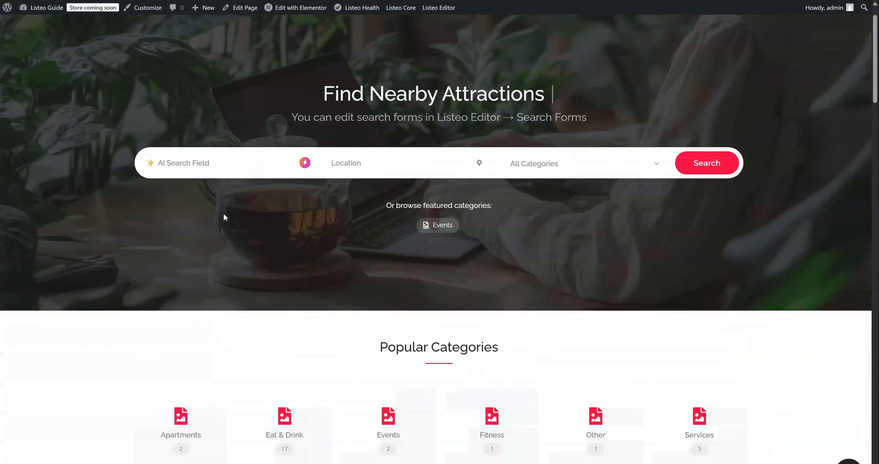
{"action": "scroll", "coordinate": [222, 215], "scroll_direction": "down", "scroll_amount": 10}
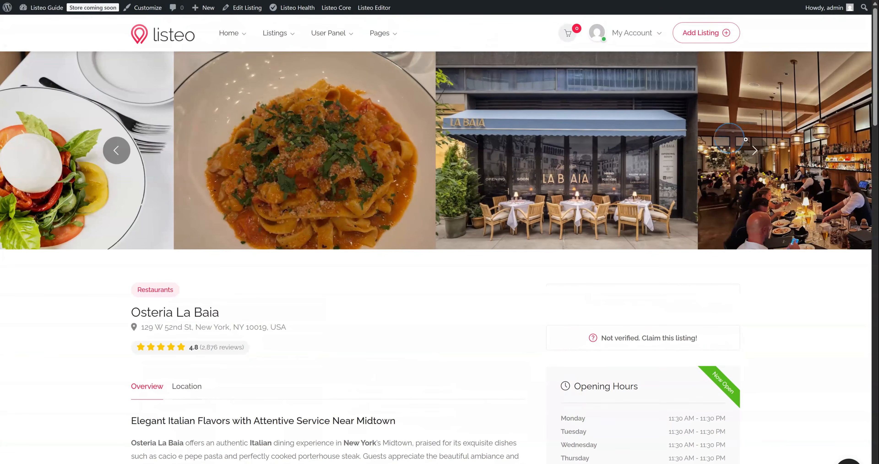
Advance the photo gallery twice, page the Nearby Listings, and open the author's profile
{"action": "left_click", "coordinate": [755, 150]}
{"action": "left_click", "coordinate": [755, 150]}
{"action": "scroll", "coordinate": [384, 291], "scroll_direction": "down", "scroll_amount": 10}
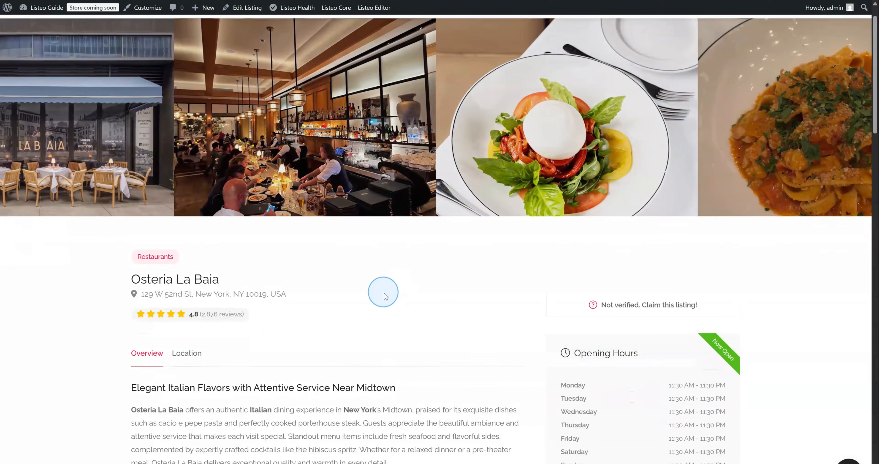
{"action": "scroll", "coordinate": [384, 291], "scroll_direction": "down", "scroll_amount": 5}
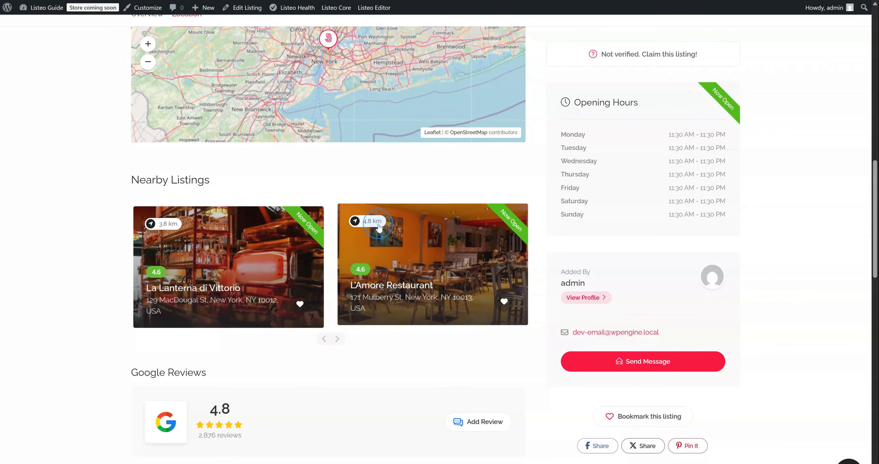
{"action": "left_click", "coordinate": [337, 339]}
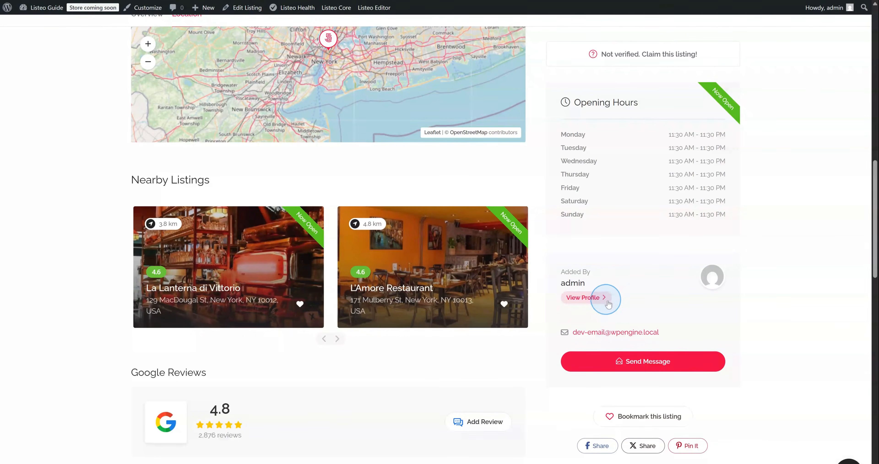
{"action": "left_click", "coordinate": [602, 301]}
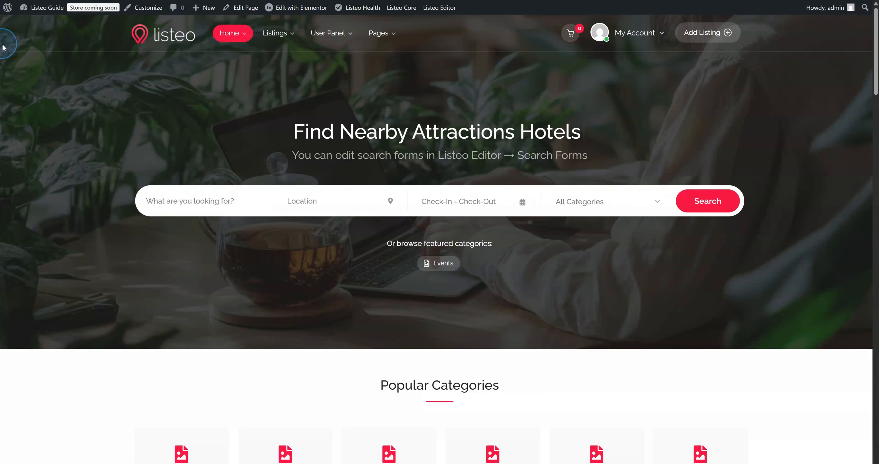
Go to the WordPress admin dashboard
{"action": "mouse_move", "coordinate": [40, 6]}
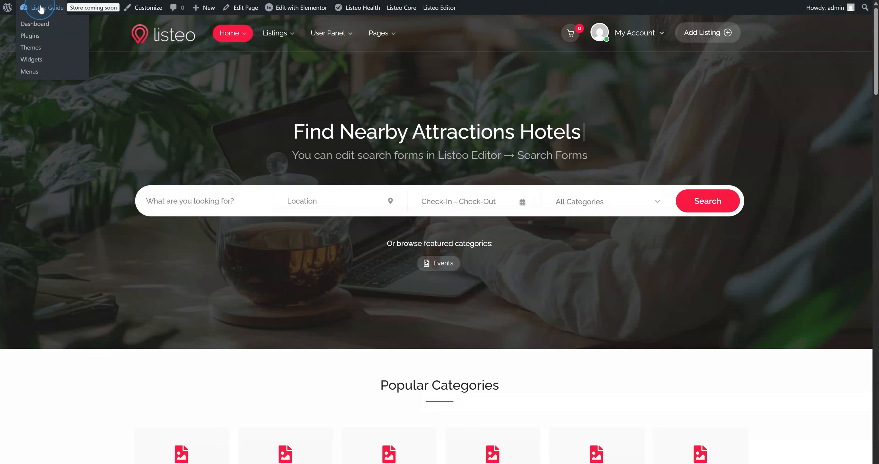
{"action": "left_click", "coordinate": [41, 25]}
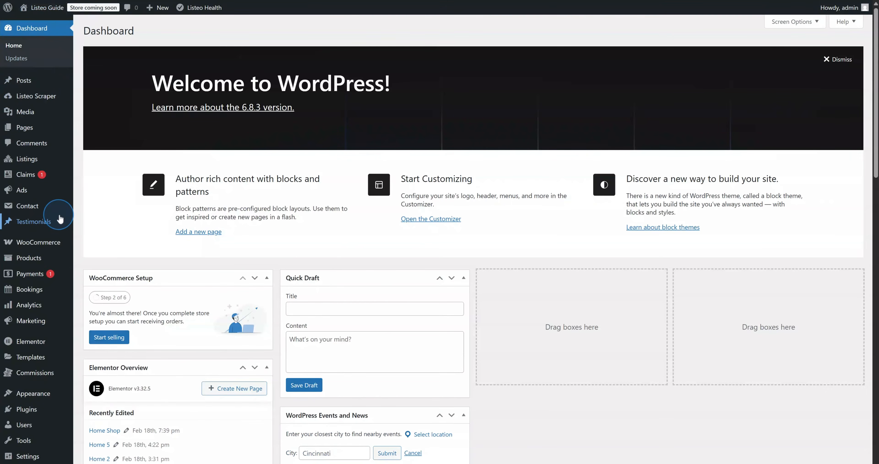
{"action": "scroll", "coordinate": [60, 218], "scroll_direction": "down", "scroll_amount": 1}
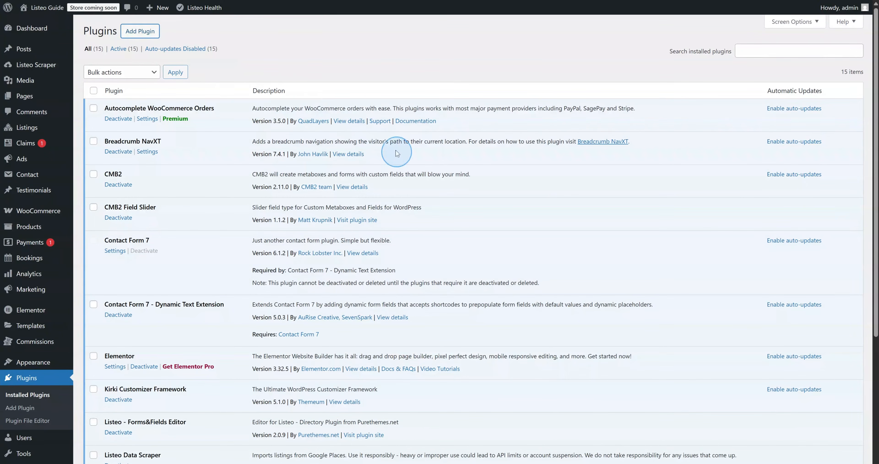
Upload, install and activate the ai-review-highlights.zip plugin
{"action": "left_click", "coordinate": [141, 32]}
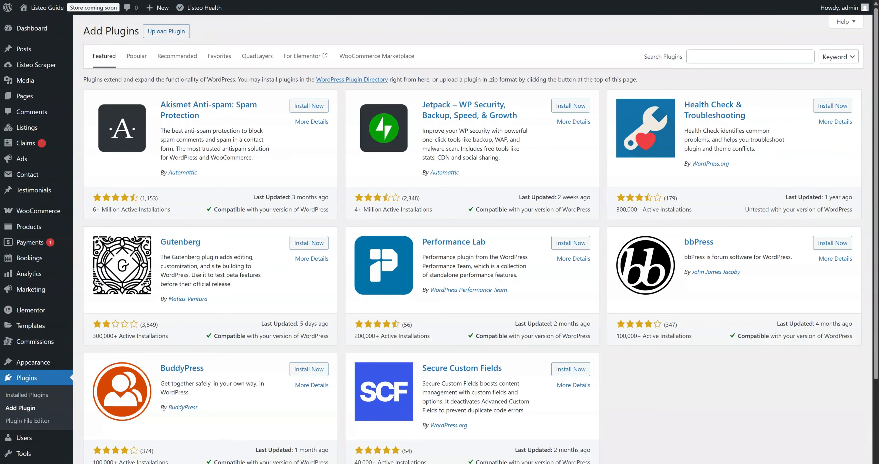
{"action": "left_click", "coordinate": [167, 32]}
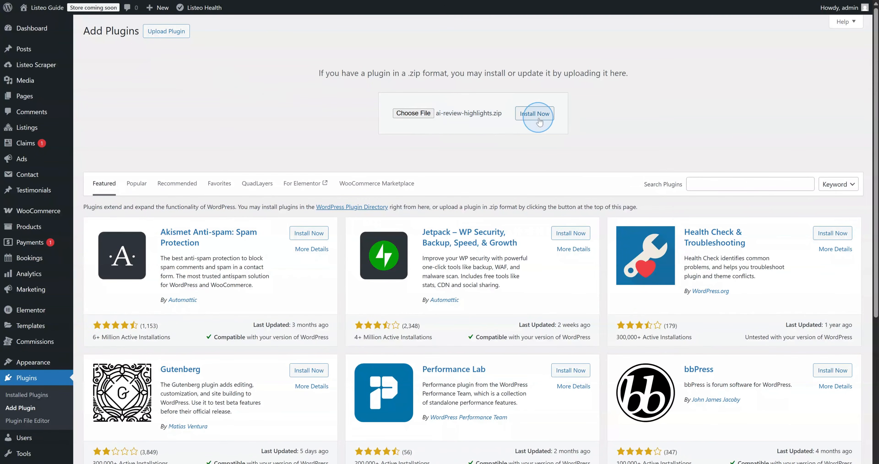
{"action": "left_click", "coordinate": [538, 120]}
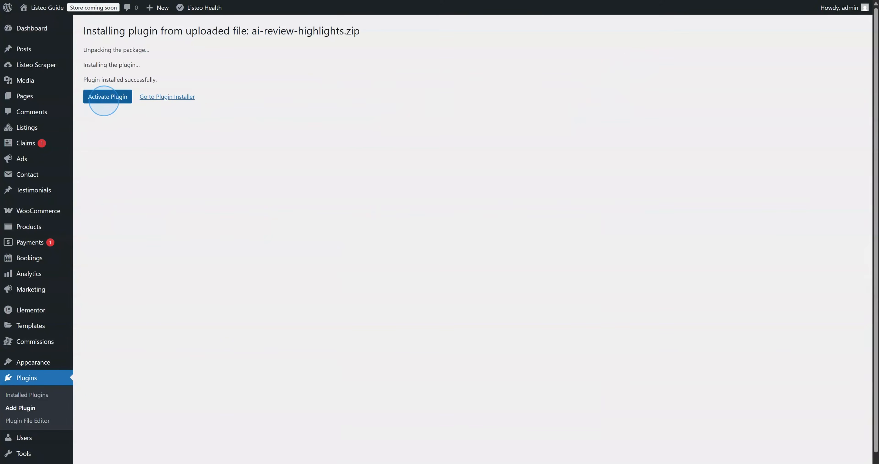
{"action": "left_click", "coordinate": [108, 97]}
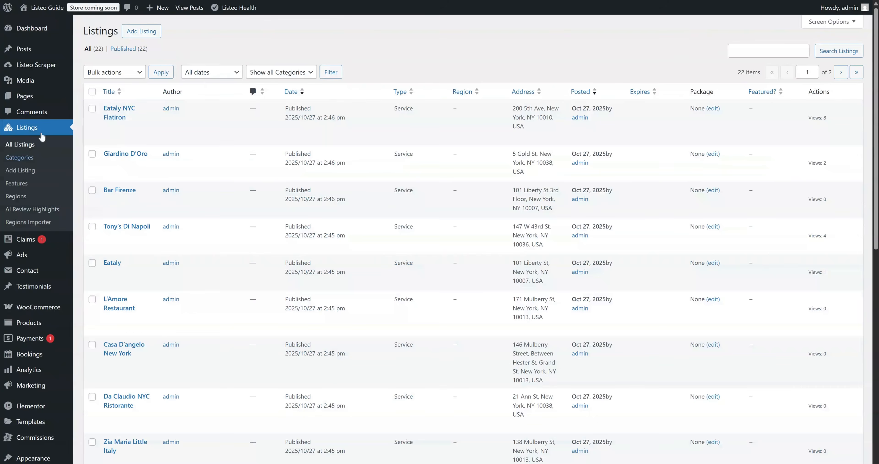
Paste the OpenAI API key into the AI Review Highlights settings
{"action": "left_click", "coordinate": [34, 212]}
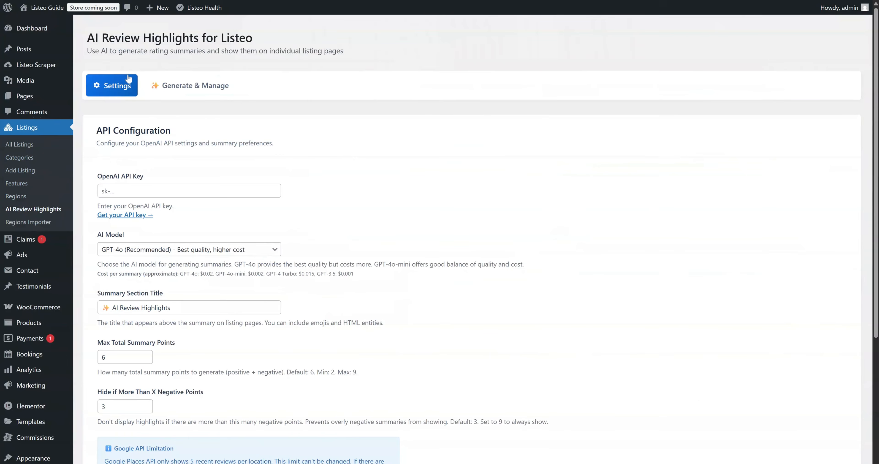
{"action": "left_click", "coordinate": [124, 191]}
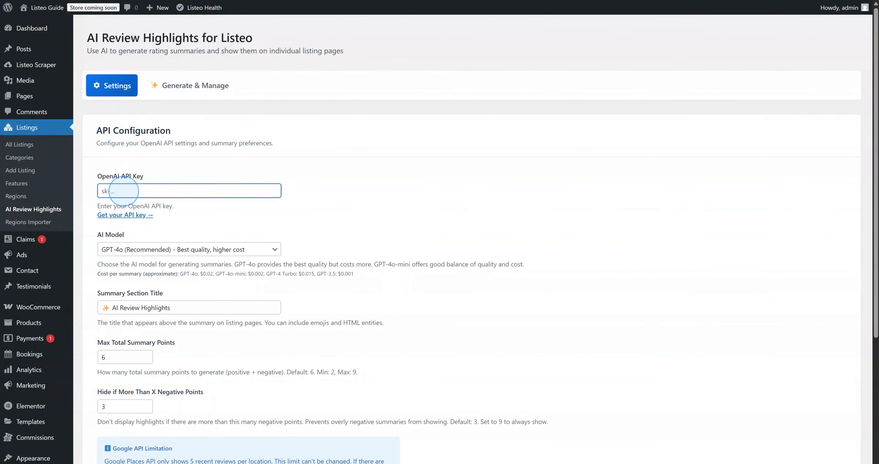
{"action": "key", "text": "ctrl+v"}
{"action": "scroll", "coordinate": [138, 215], "scroll_direction": "down", "scroll_amount": 1}
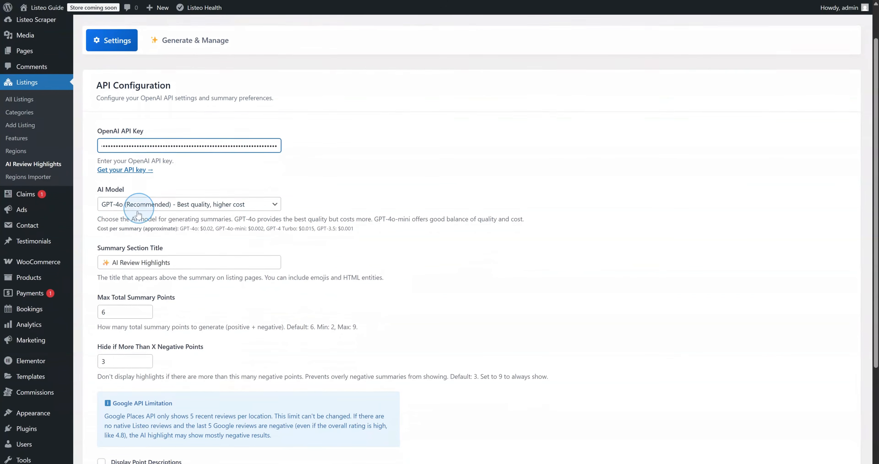
Keep GPT-4o, switch on Display Point Descriptions, and save the review highlight settings
{"action": "left_click", "coordinate": [138, 204]}
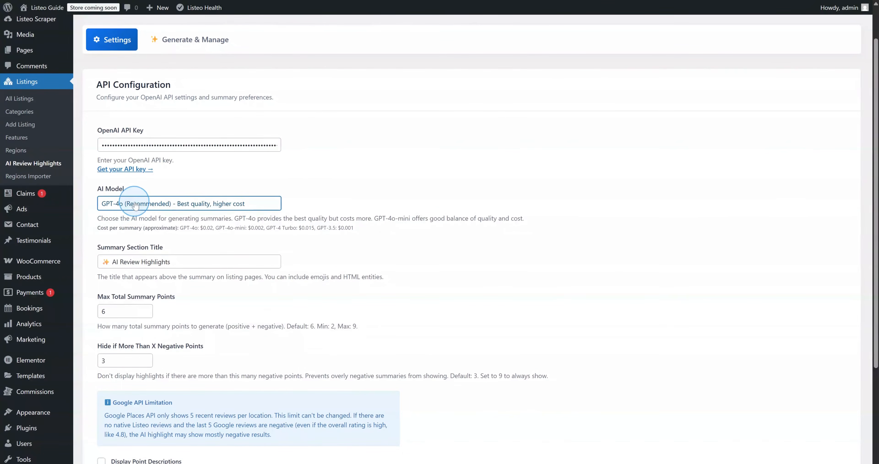
{"action": "scroll", "coordinate": [129, 225], "scroll_direction": "down", "scroll_amount": 1}
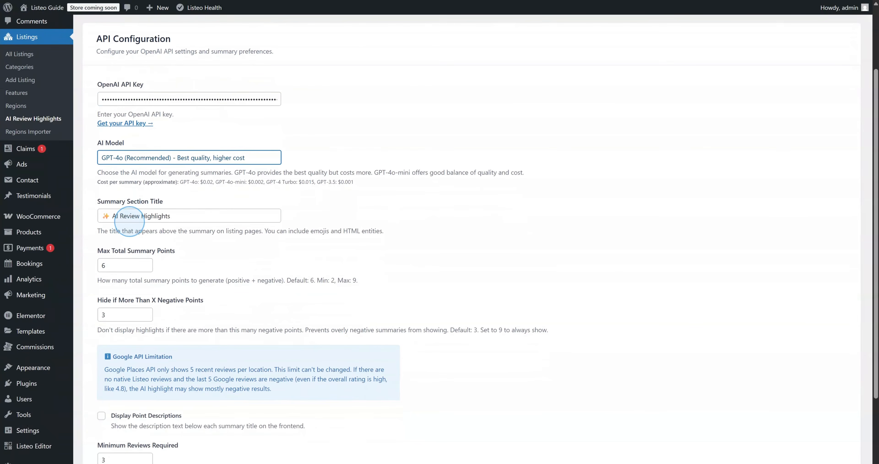
{"action": "scroll", "coordinate": [130, 222], "scroll_direction": "down", "scroll_amount": 3}
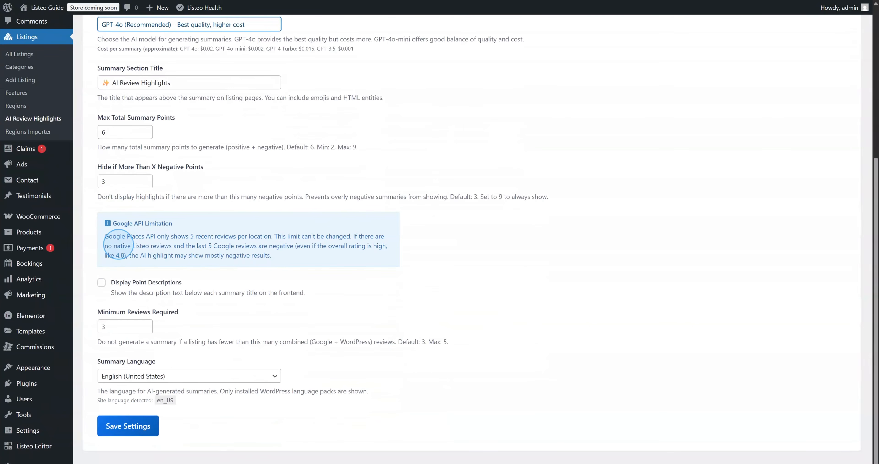
{"action": "left_click", "coordinate": [101, 283]}
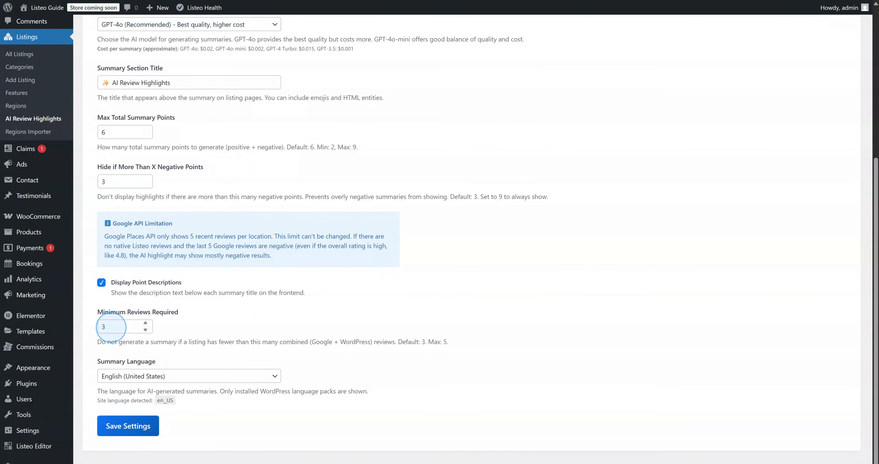
{"action": "left_click", "coordinate": [106, 327]}
{"action": "scroll", "coordinate": [112, 312], "scroll_direction": "up", "scroll_amount": 5}
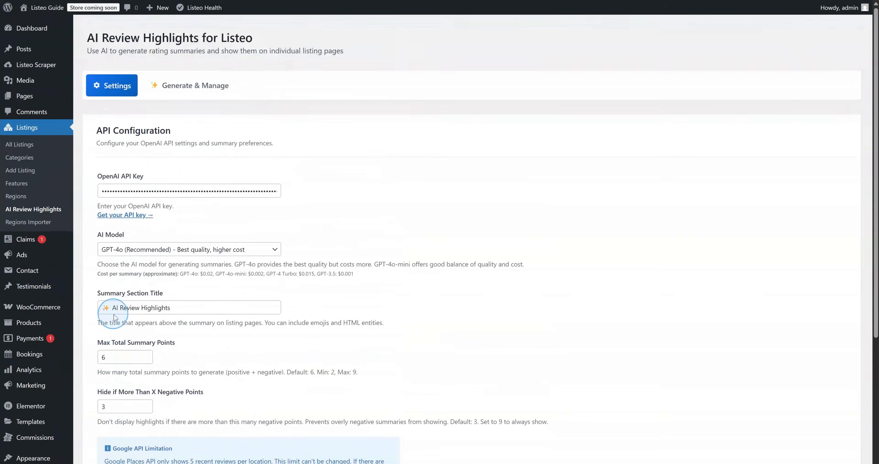
{"action": "scroll", "coordinate": [112, 316], "scroll_direction": "down", "scroll_amount": 1}
{"action": "scroll", "coordinate": [116, 317], "scroll_direction": "down", "scroll_amount": 5}
{"action": "left_click", "coordinate": [142, 427]}
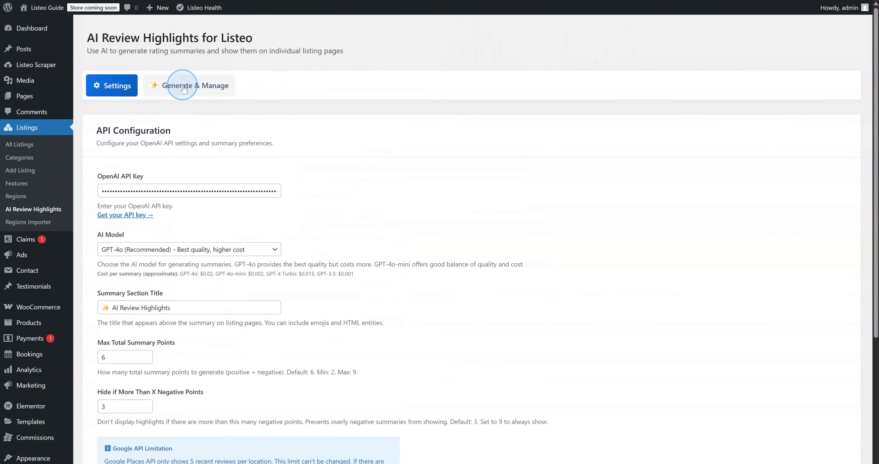
In Generate & Manage, select Osteria Barocca and generate AI summaries for the selected listings
{"action": "left_click", "coordinate": [178, 86]}
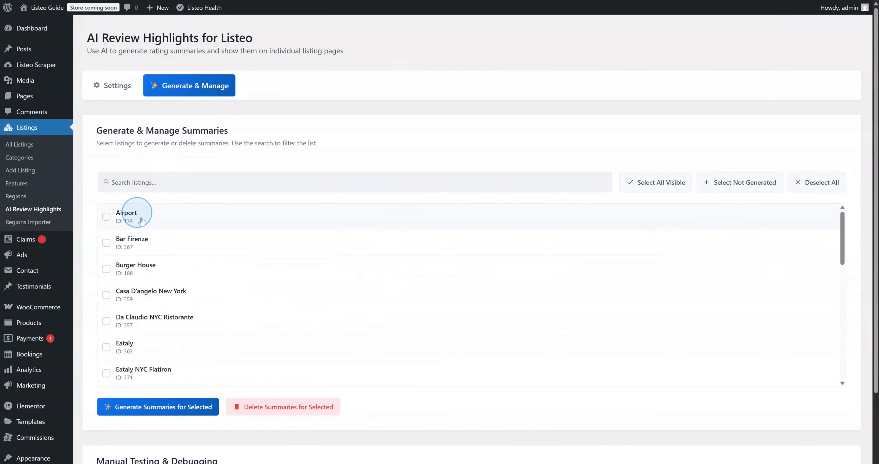
{"action": "scroll", "coordinate": [158, 248], "scroll_direction": "down", "scroll_amount": 3}
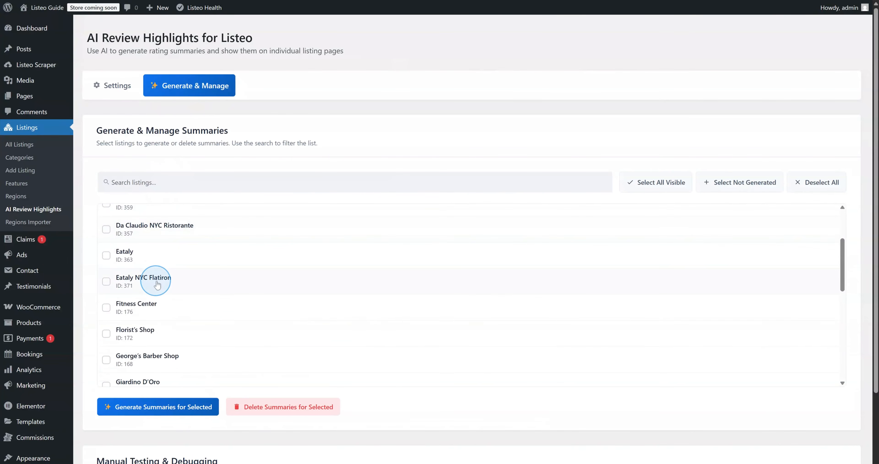
{"action": "scroll", "coordinate": [158, 285], "scroll_direction": "down", "scroll_amount": 6}
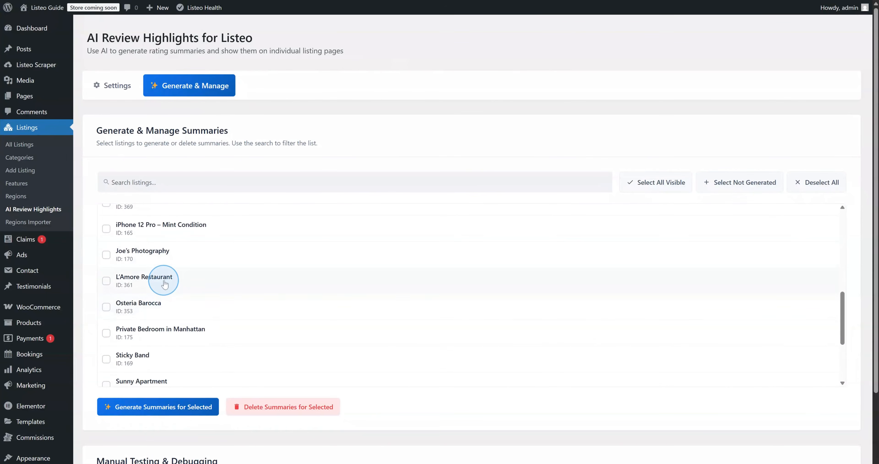
{"action": "left_click", "coordinate": [159, 305]}
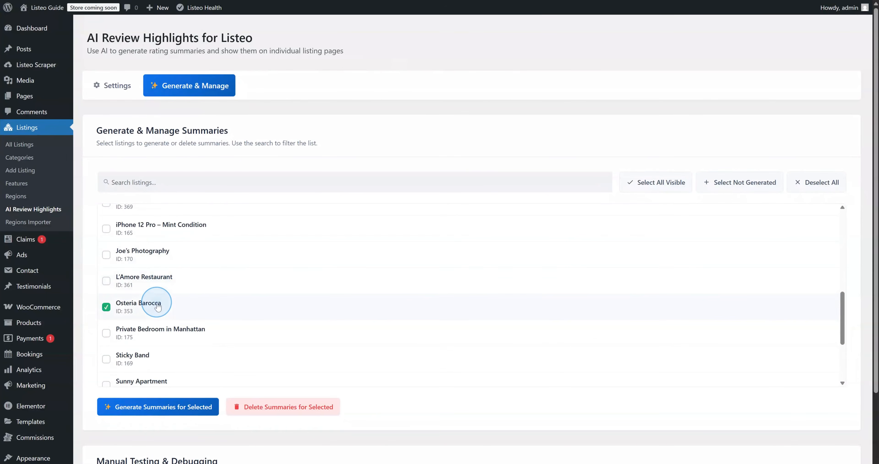
{"action": "left_click", "coordinate": [169, 409]}
Check the generated summaries and return to the site's live homepage
{"action": "scroll", "coordinate": [173, 413], "scroll_direction": "down", "scroll_amount": 5}
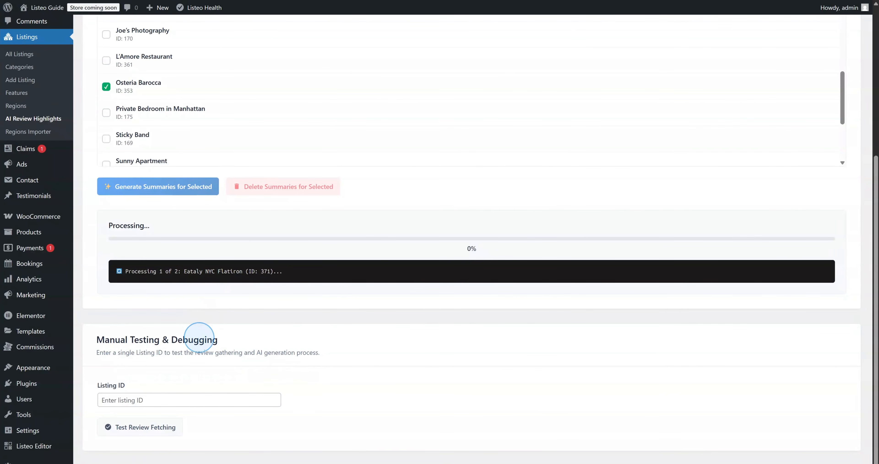
{"action": "scroll", "coordinate": [191, 367], "scroll_direction": "up", "scroll_amount": 2}
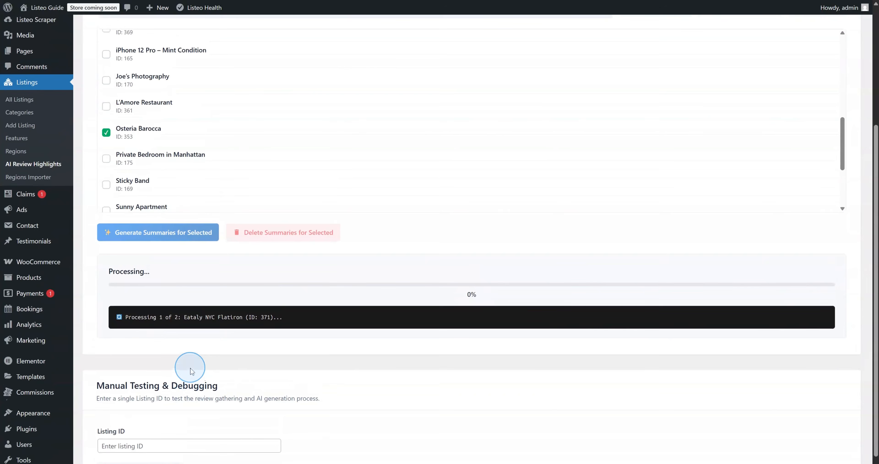
{"action": "scroll", "coordinate": [190, 368], "scroll_direction": "up", "scroll_amount": 1}
{"action": "scroll", "coordinate": [191, 368], "scroll_direction": "down", "scroll_amount": 1}
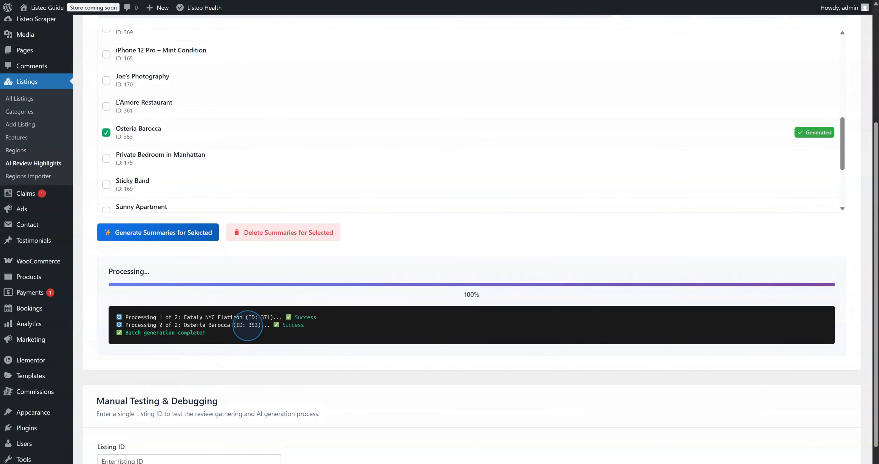
{"action": "mouse_move", "coordinate": [43, 24]}
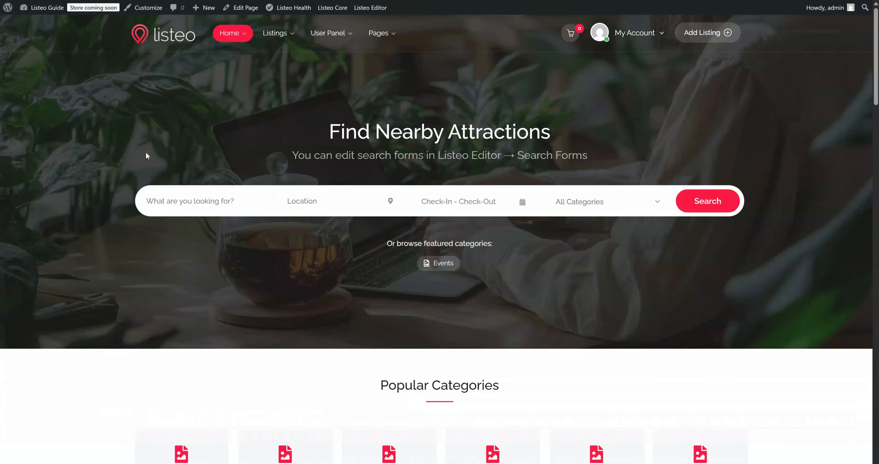
{"action": "scroll", "coordinate": [146, 151], "scroll_direction": "down", "scroll_amount": 10}
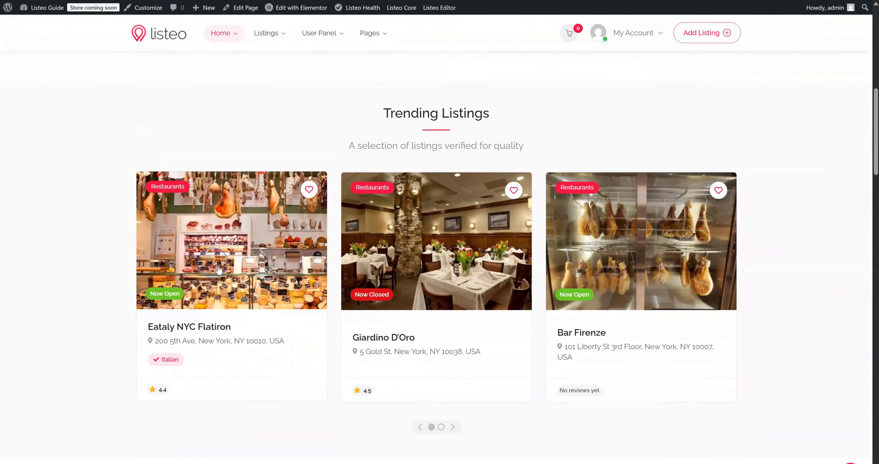
Open the Eataly NYC Flatiron listing and review its five-point AI Review Highlights and reviews
{"action": "left_click", "coordinate": [219, 270]}
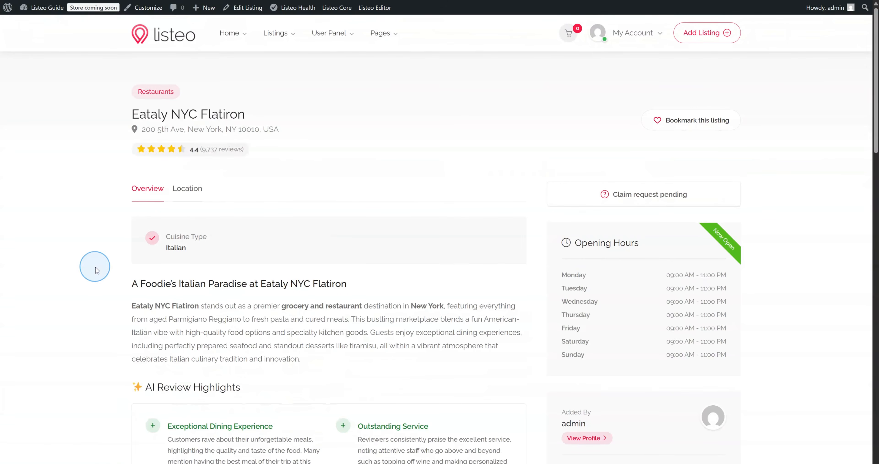
{"action": "scroll", "coordinate": [96, 269], "scroll_direction": "down", "scroll_amount": 5}
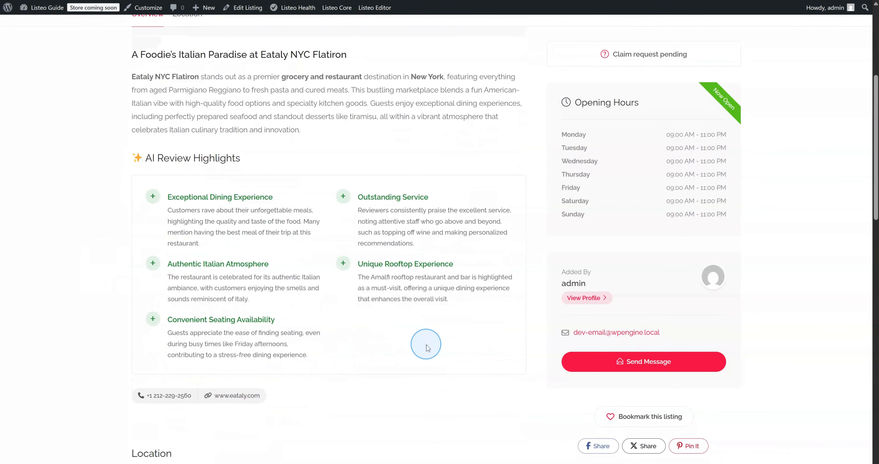
{"action": "scroll", "coordinate": [381, 249], "scroll_direction": "down", "scroll_amount": 13}
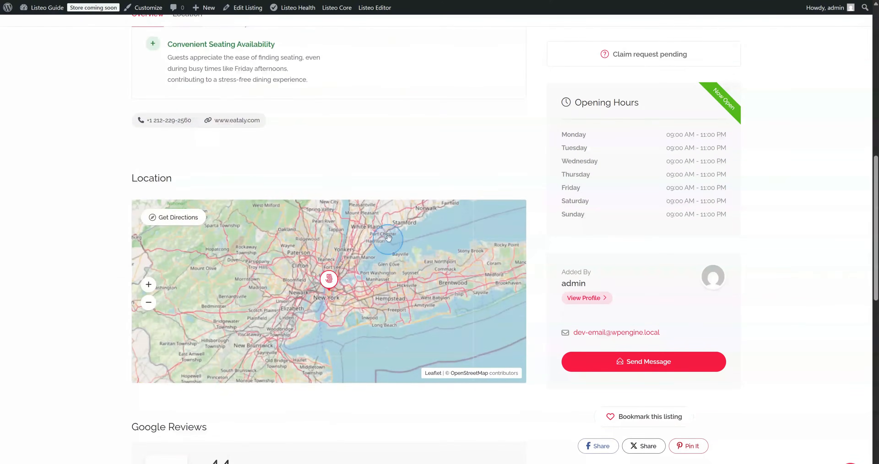
{"action": "scroll", "coordinate": [389, 238], "scroll_direction": "down", "scroll_amount": 5}
{"action": "scroll", "coordinate": [423, 221], "scroll_direction": "up", "scroll_amount": 2}
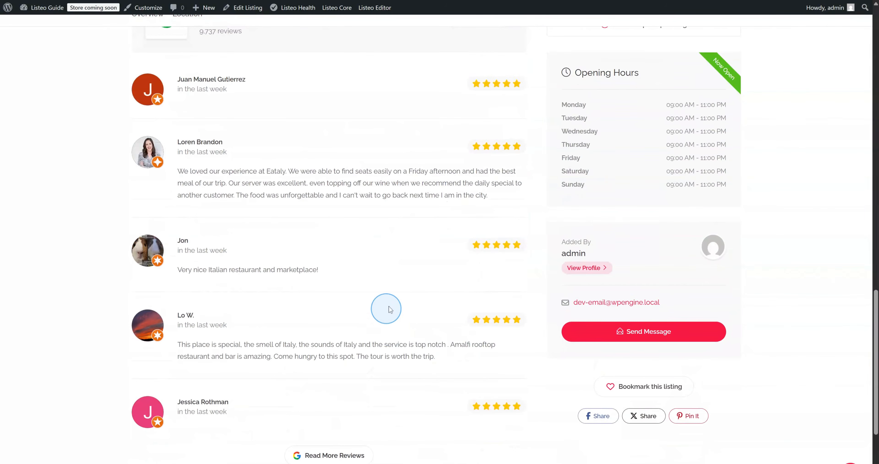
{"action": "scroll", "coordinate": [389, 314], "scroll_direction": "up", "scroll_amount": 6}
{"action": "scroll", "coordinate": [390, 316], "scroll_direction": "up", "scroll_amount": 15}
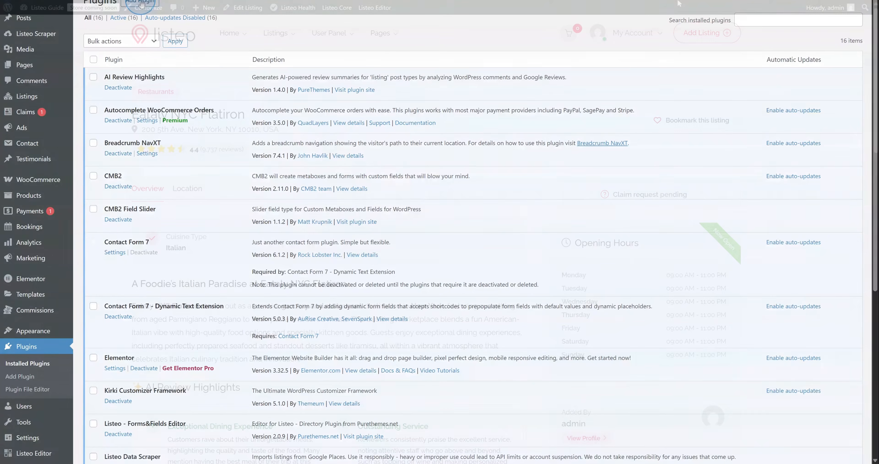
Upload and install ai-chat-search.zip, then activate the AI Chat & Search plugin
{"action": "left_click", "coordinate": [141, 3]}
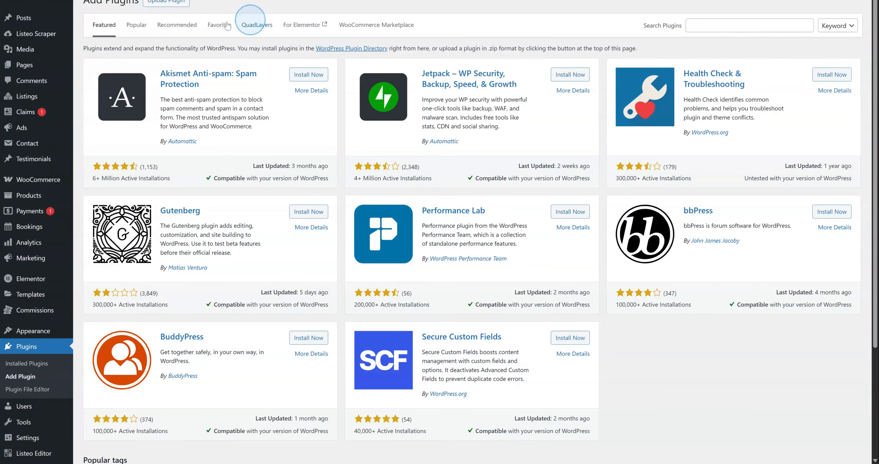
{"action": "left_click", "coordinate": [166, 2]}
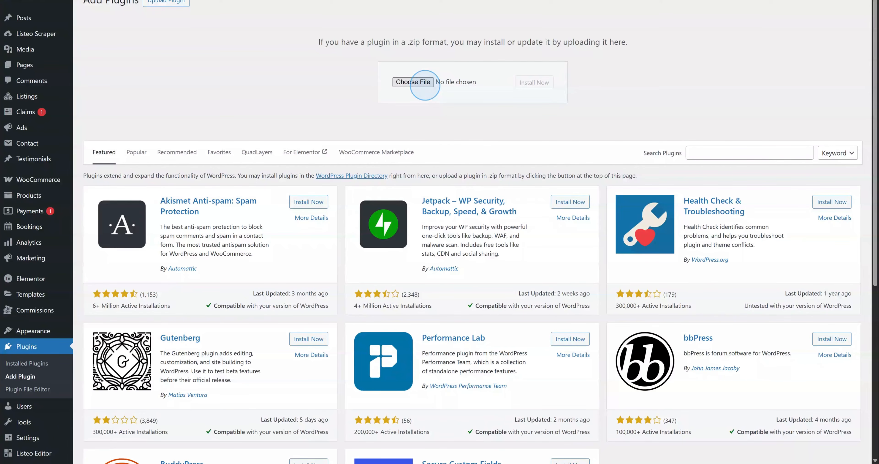
{"action": "left_click", "coordinate": [413, 82]}
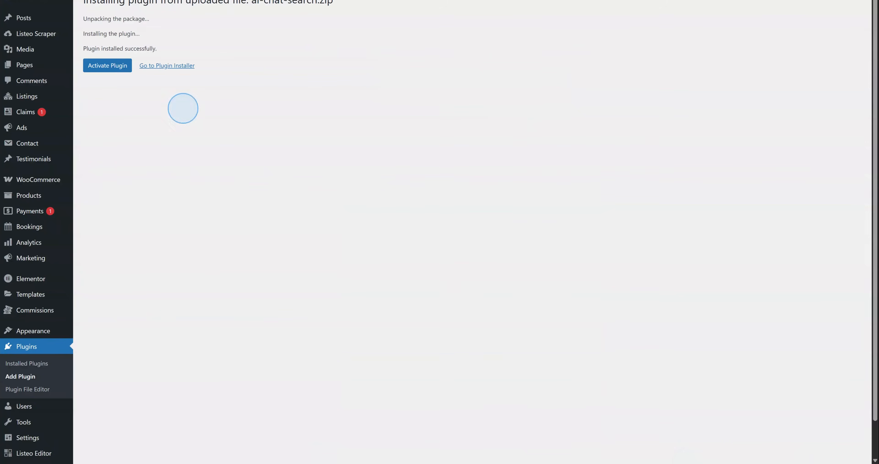
{"action": "left_click", "coordinate": [109, 68]}
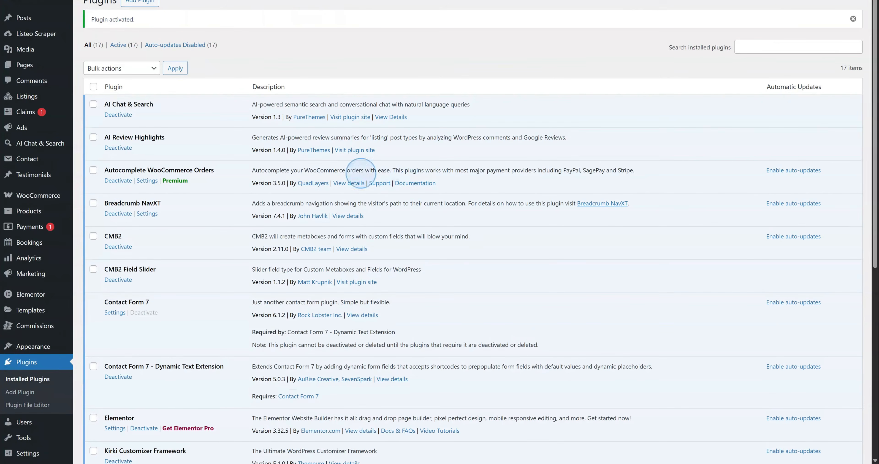
Paste the OpenAI API key into AI Chat & Search, confirm it tests valid, and save
{"action": "left_click", "coordinate": [34, 143]}
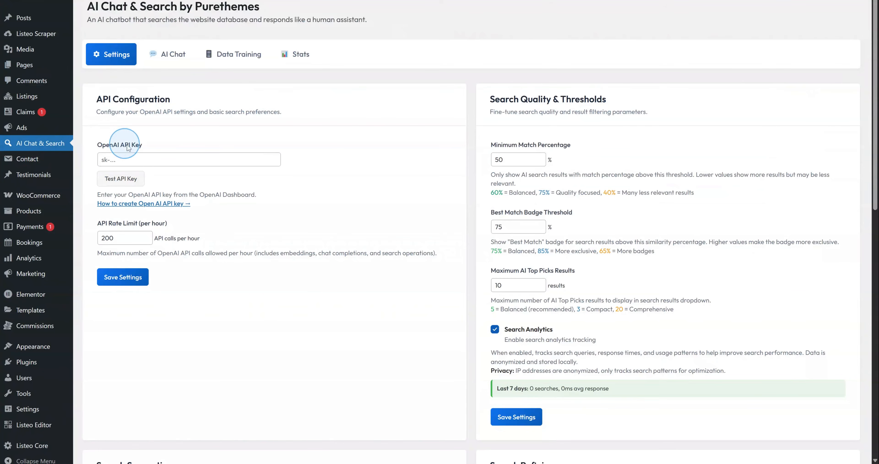
{"action": "left_click", "coordinate": [133, 160]}
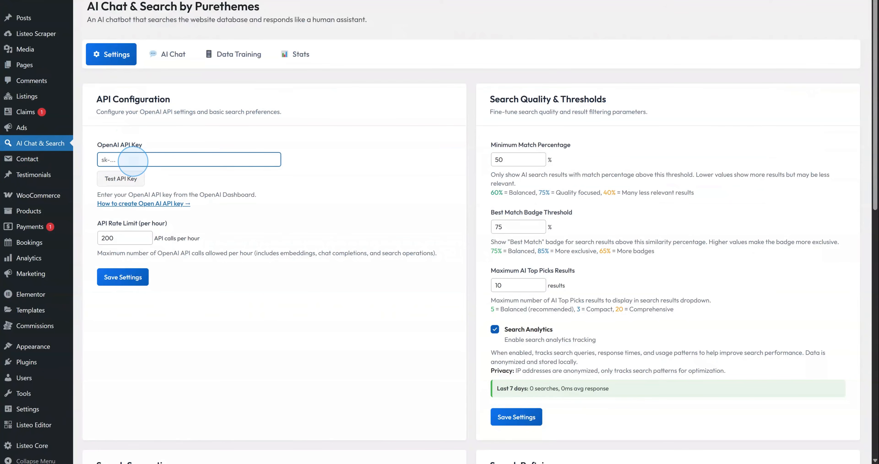
{"action": "key", "text": "ctrl+v"}
{"action": "left_click", "coordinate": [120, 178]}
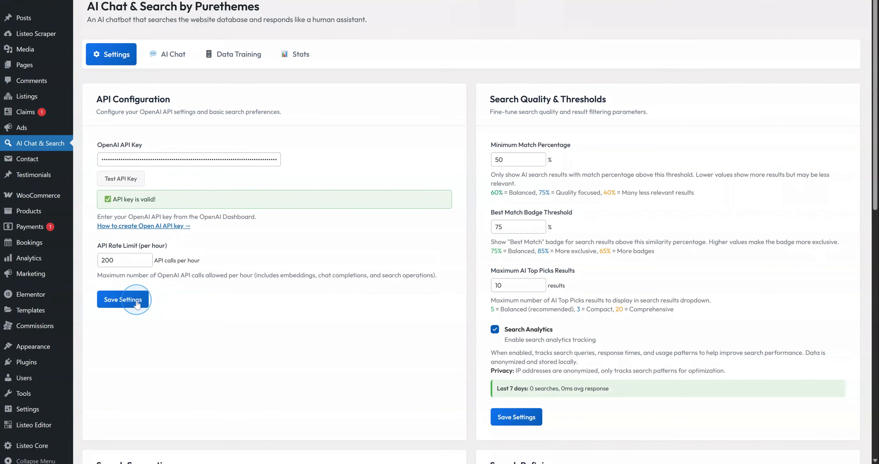
{"action": "left_click", "coordinate": [122, 299]}
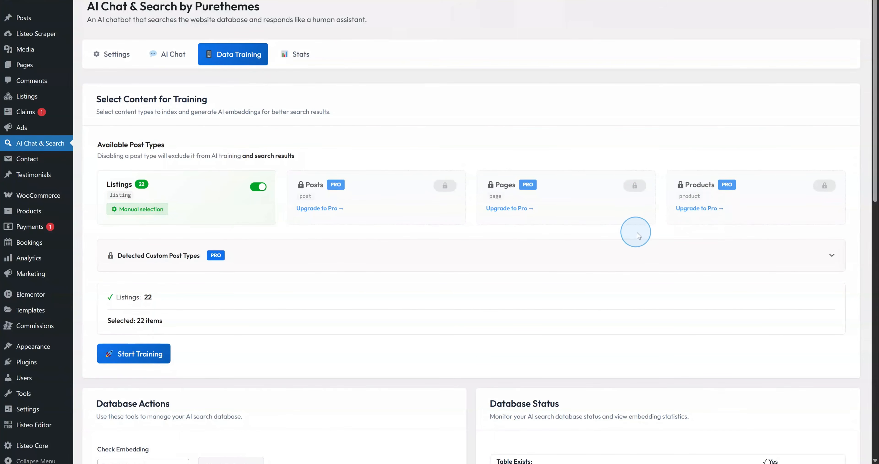
Train embeddings on the 22 listings until 75 are processed with none missing
{"action": "left_click", "coordinate": [151, 351]}
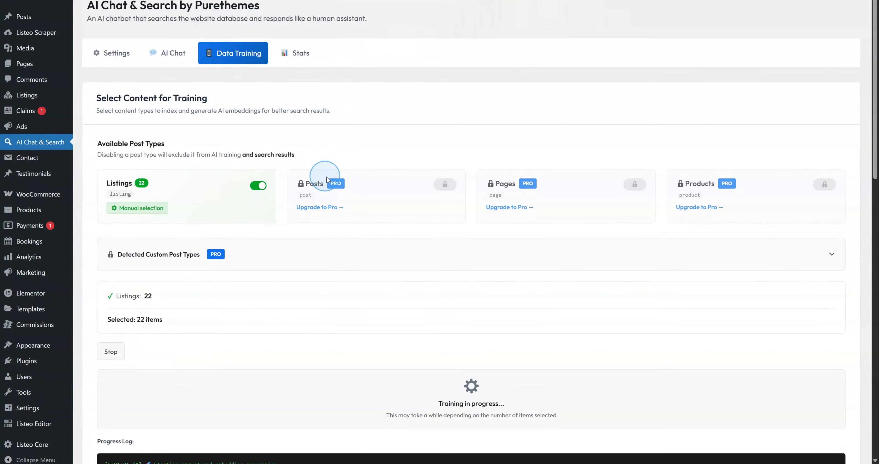
{"action": "scroll", "coordinate": [324, 176], "scroll_direction": "down", "scroll_amount": 4}
{"action": "scroll", "coordinate": [348, 206], "scroll_direction": "down", "scroll_amount": 1}
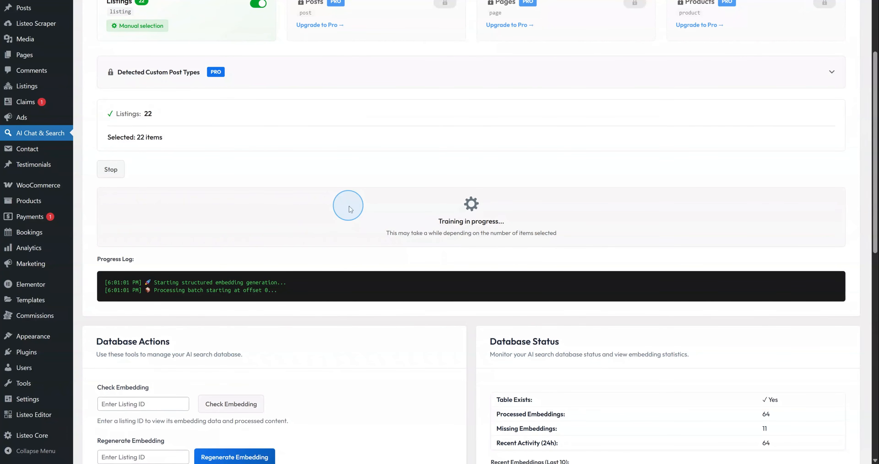
{"action": "scroll", "coordinate": [350, 209], "scroll_direction": "up", "scroll_amount": 2}
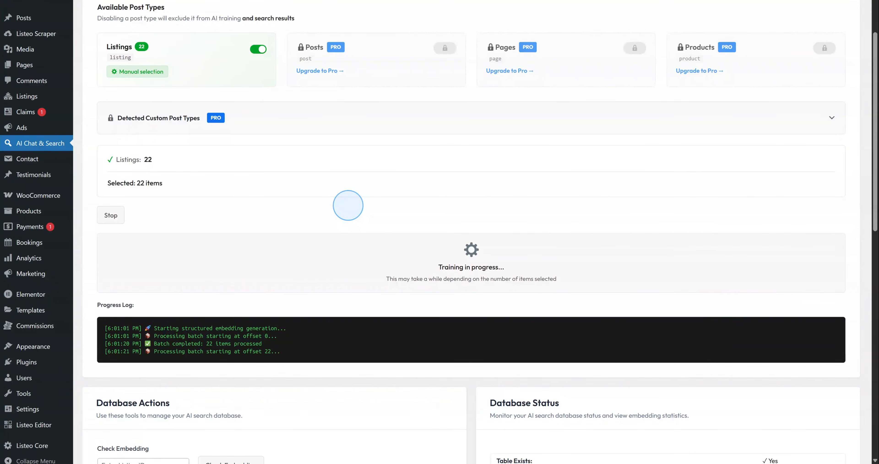
{"action": "scroll", "coordinate": [292, 227], "scroll_direction": "down", "scroll_amount": 1}
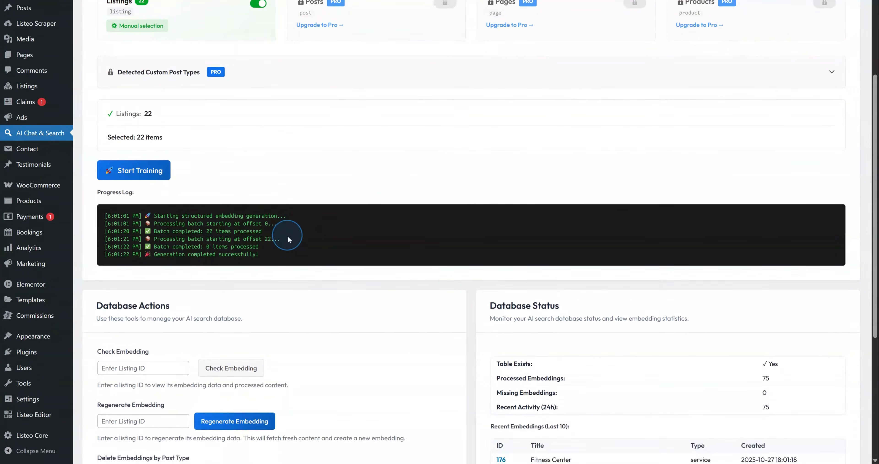
{"action": "scroll", "coordinate": [288, 233], "scroll_direction": "up", "scroll_amount": 4}
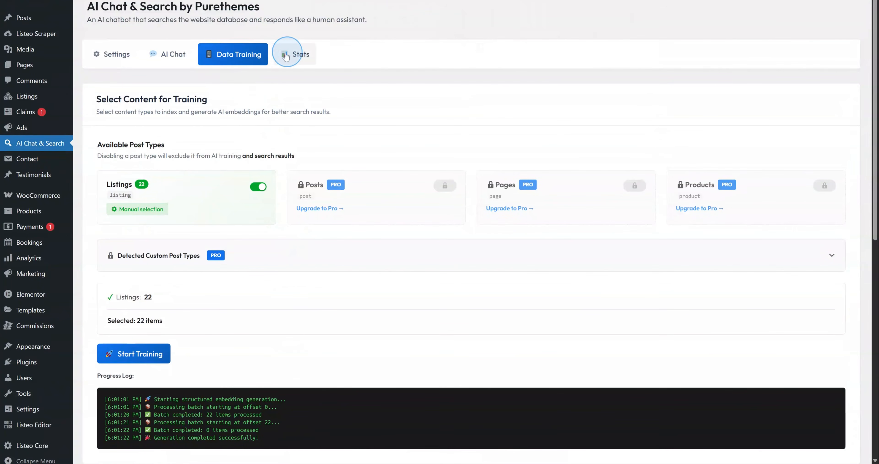
Save the floating chat widget settings and open the AI Assistant chat on the live homepage
{"action": "left_click", "coordinate": [174, 59]}
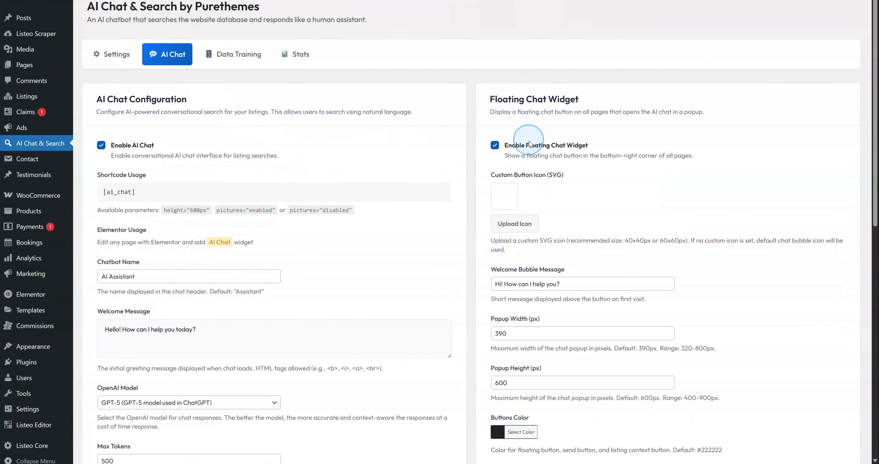
{"action": "scroll", "coordinate": [529, 143], "scroll_direction": "down", "scroll_amount": 5}
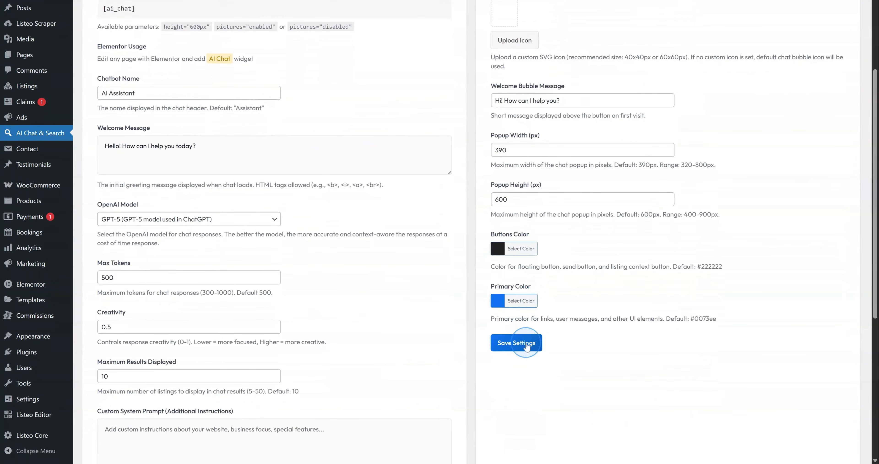
{"action": "left_click", "coordinate": [515, 343]}
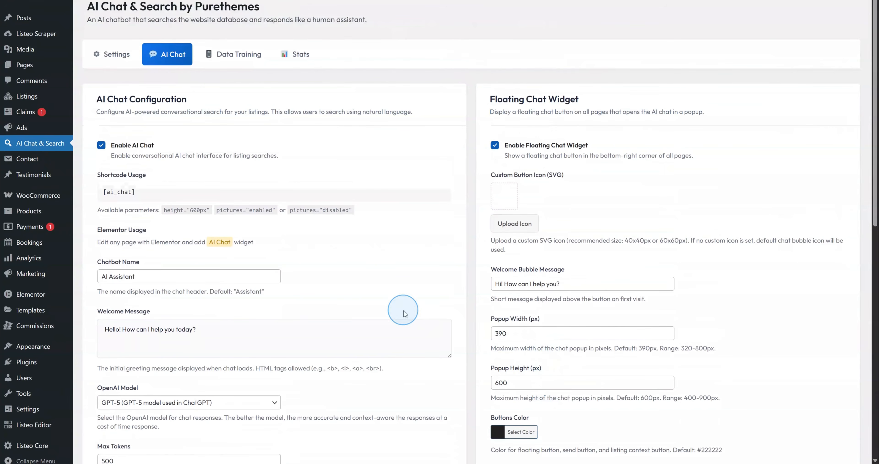
{"action": "mouse_move", "coordinate": [40, 1]}
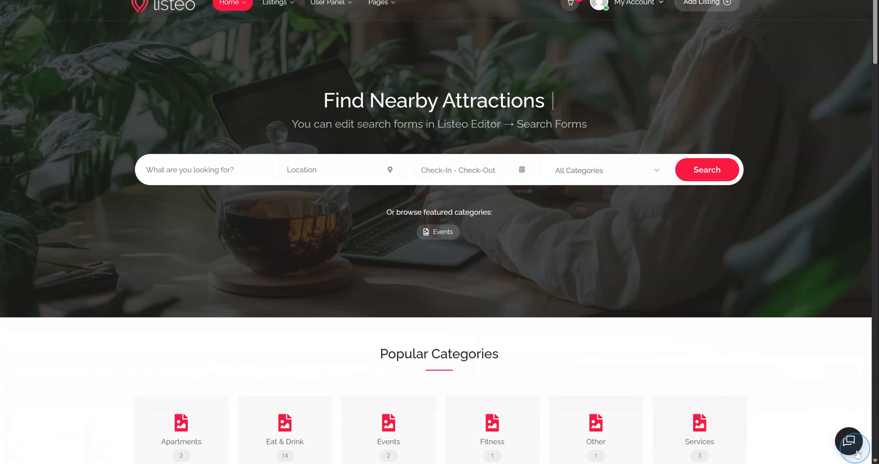
{"action": "left_click", "coordinate": [849, 440]}
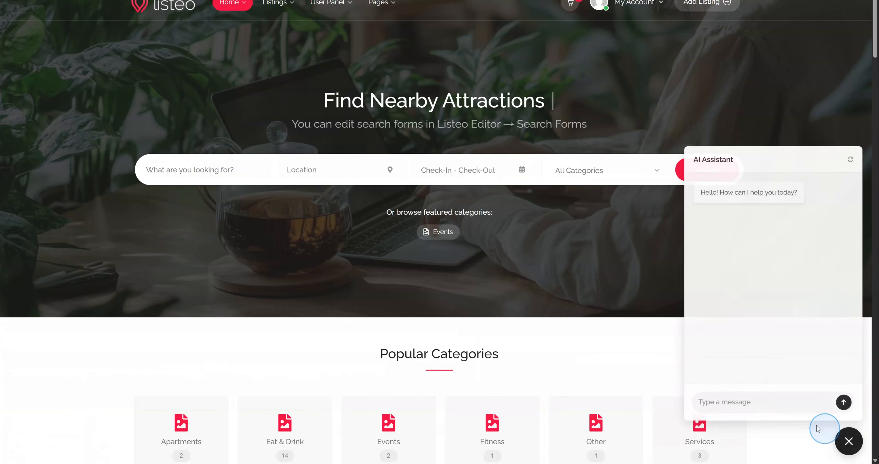
Greet the AI Assistant with 'wsup' and ask 'im looking for italian restaurant in new york'
{"action": "type", "text": "wsup"}
{"action": "key", "text": "Return"}
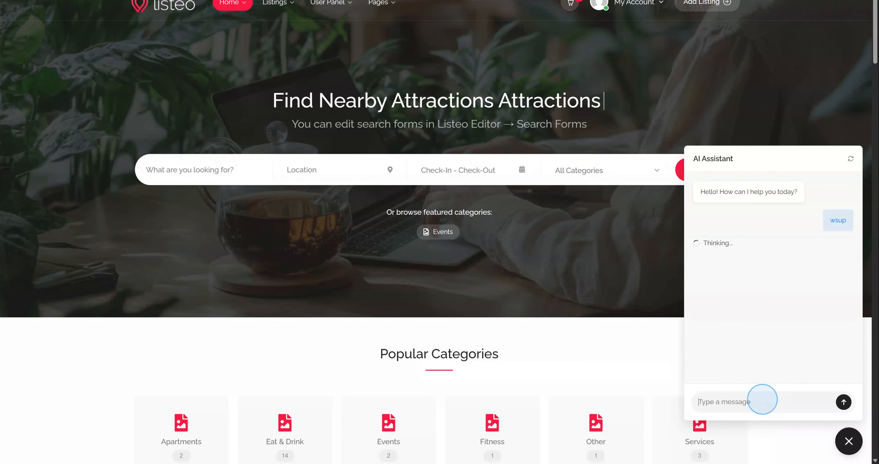
{"action": "type", "text": "im looking"}
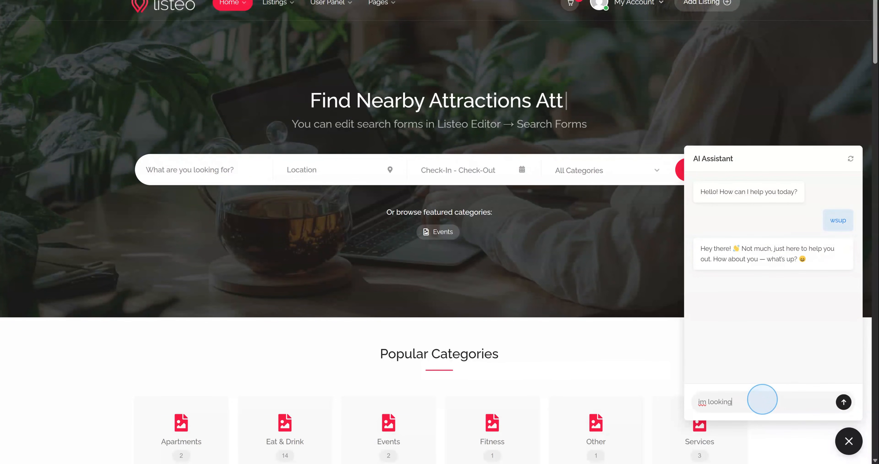
{"action": "type", "text": " for italian rest"}
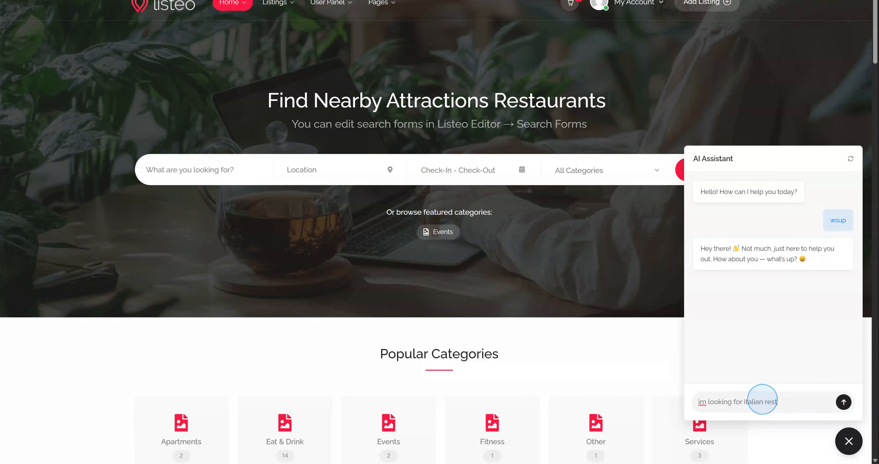
{"action": "type", "text": "aurant in new york"}
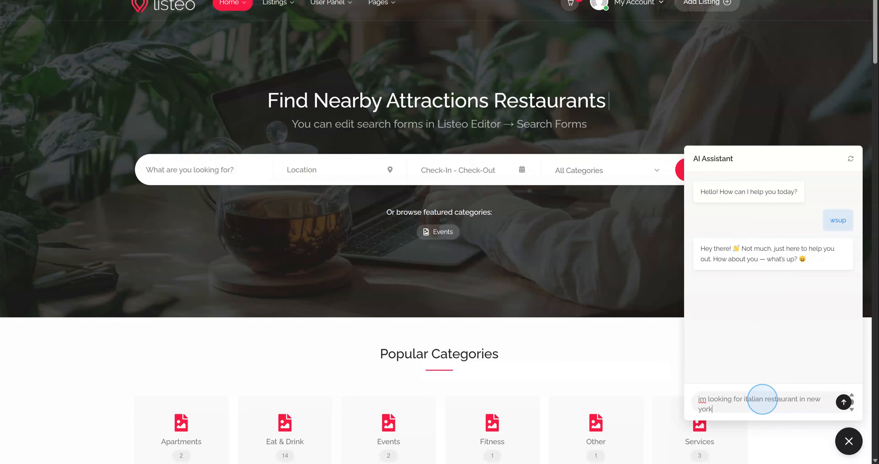
{"action": "key", "text": "Return"}
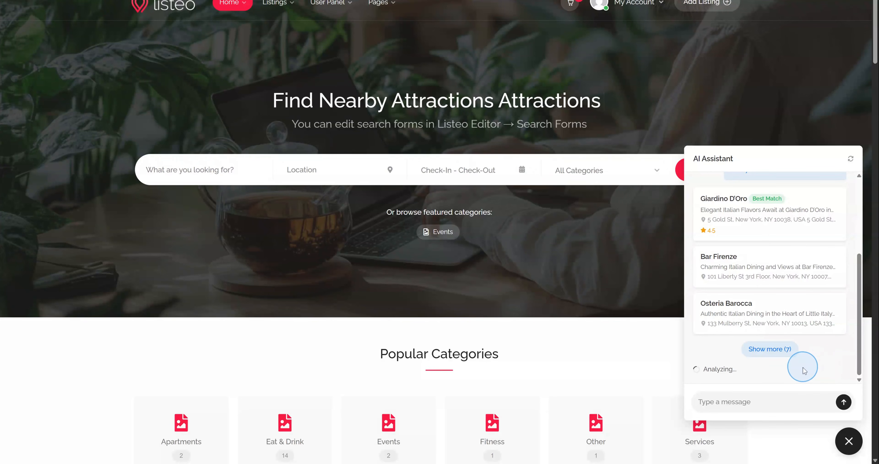
{"action": "scroll", "coordinate": [620, 319], "scroll_direction": "down", "scroll_amount": 6}
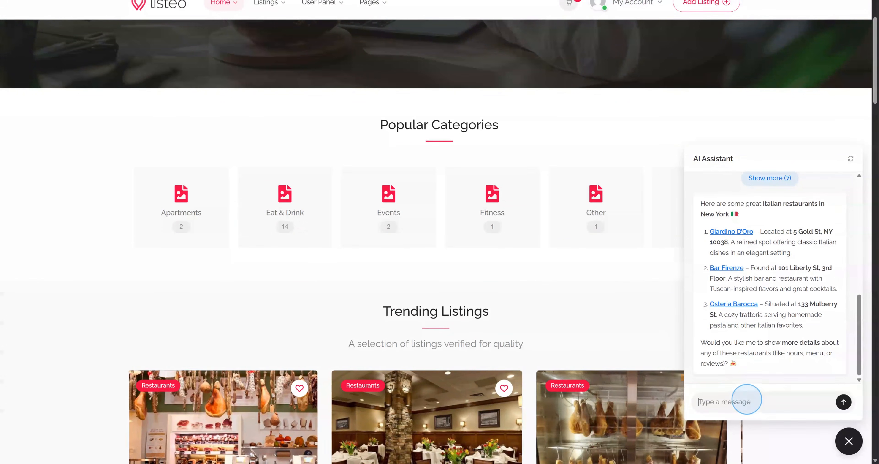
Ask 'bar firenze openin hours?' and close the chat popup after the reply
{"action": "type", "text": "bar firenze openi"}
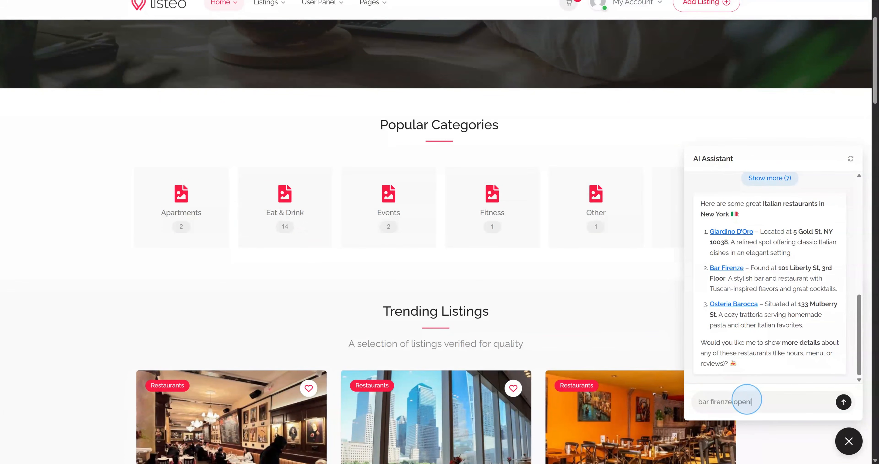
{"action": "type", "text": "n hours?"}
{"action": "key", "text": "Return"}
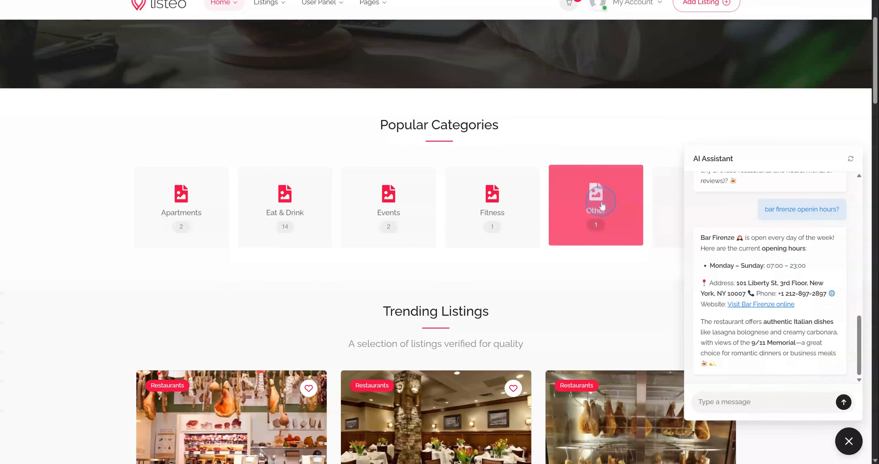
{"action": "scroll", "coordinate": [614, 129], "scroll_direction": "up", "scroll_amount": 1}
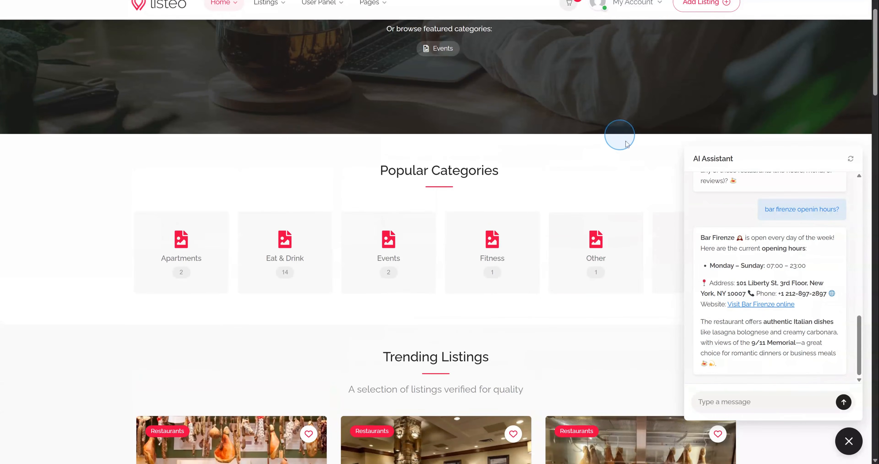
{"action": "left_click", "coordinate": [844, 437]}
{"action": "scroll", "coordinate": [820, 384], "scroll_direction": "up", "scroll_amount": 2}
{"action": "scroll", "coordinate": [820, 384], "scroll_direction": "up", "scroll_amount": 2}
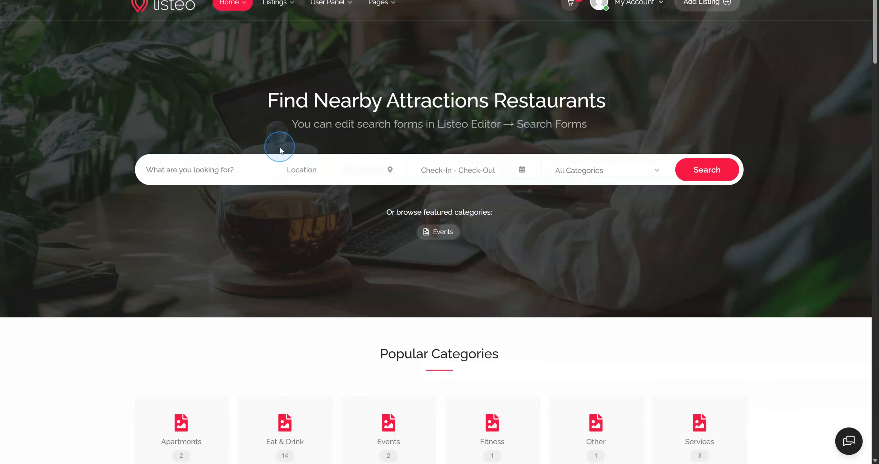
Add the AI Search Field to the Home Search Form Default's active fields
{"action": "mouse_move", "coordinate": [437, 6]}
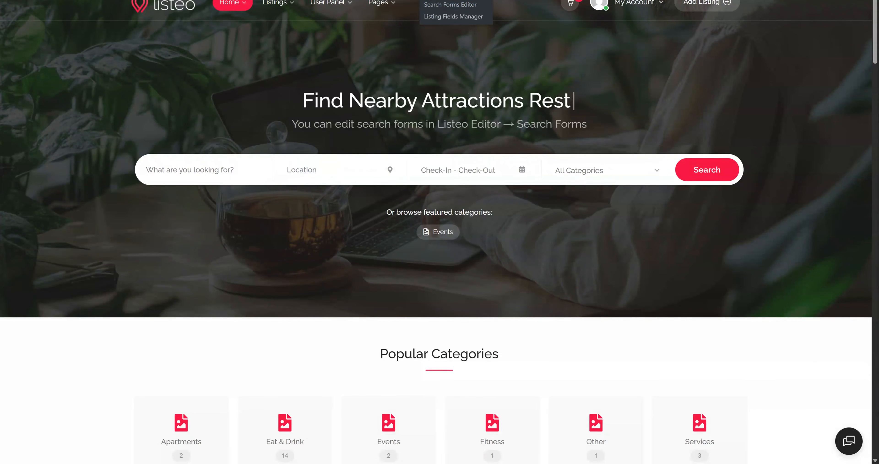
{"action": "left_click", "coordinate": [437, 6]}
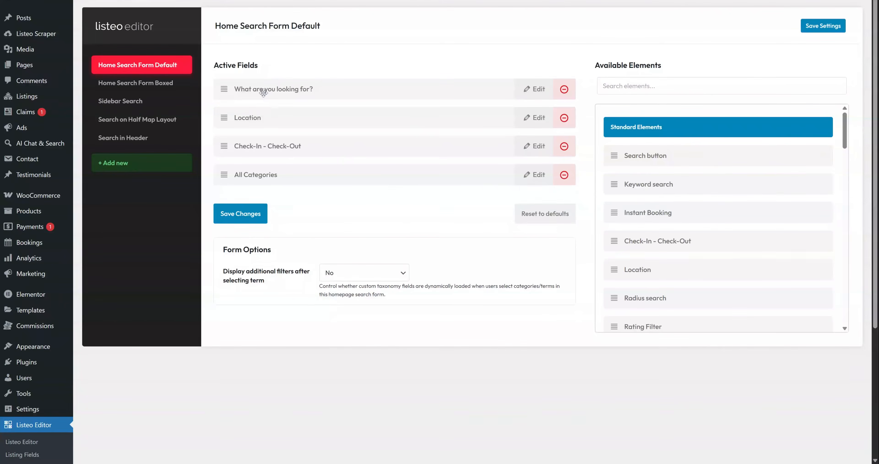
{"action": "left_click", "coordinate": [635, 87]}
{"action": "type", "text": "ai"}
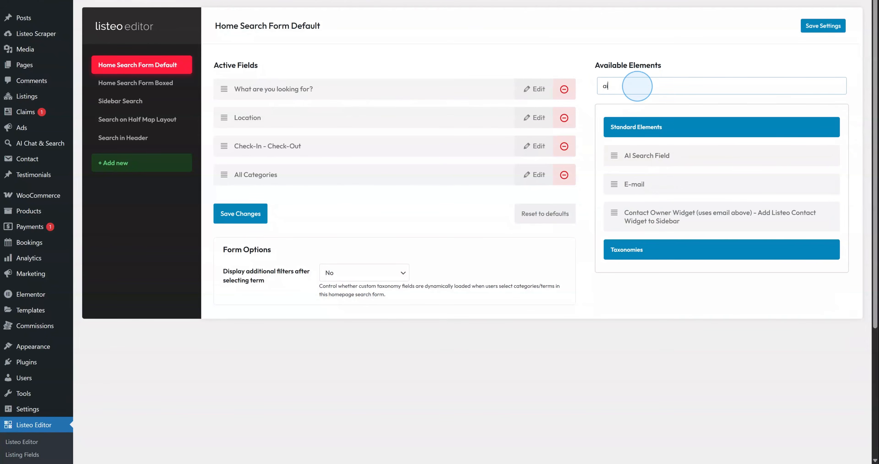
{"action": "left_click_drag", "start_coordinate": [609, 157], "coordinate": [229, 120]}
{"action": "left_click", "coordinate": [523, 117]}
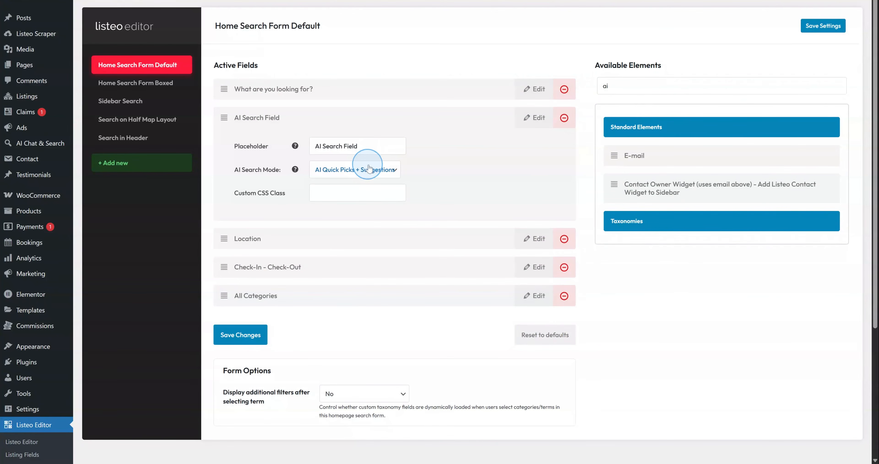
{"action": "left_click", "coordinate": [532, 117]}
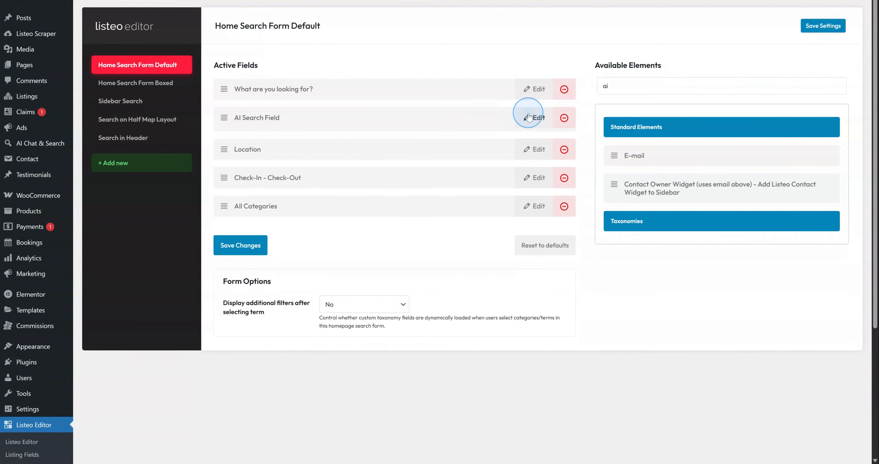
Remove the 'What are you looking for?' and Check-In - Check-Out fields and save the form
{"action": "left_click", "coordinate": [565, 89]}
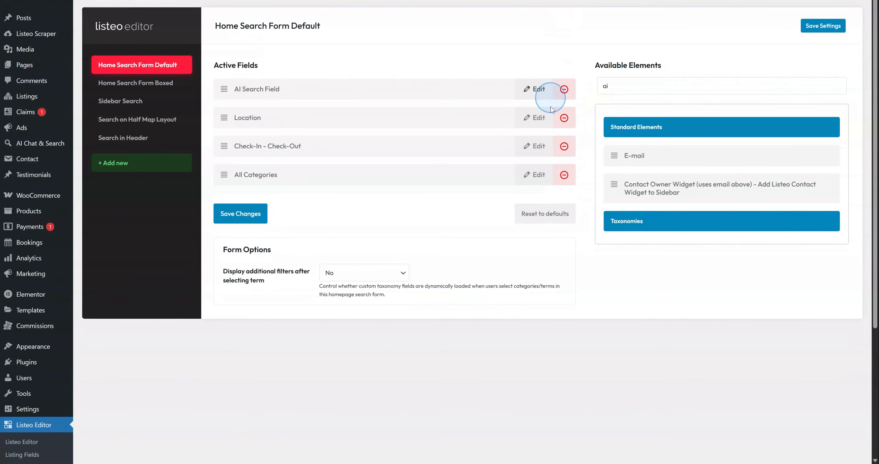
{"action": "left_click", "coordinate": [564, 146]}
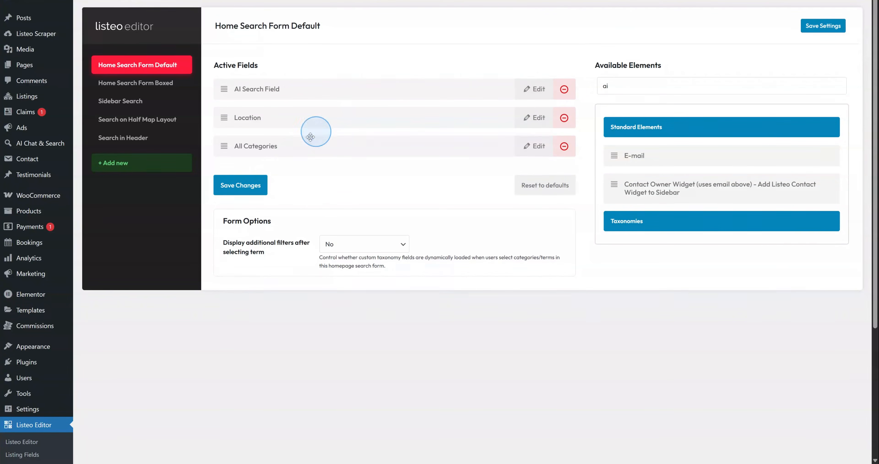
{"action": "left_click", "coordinate": [254, 183]}
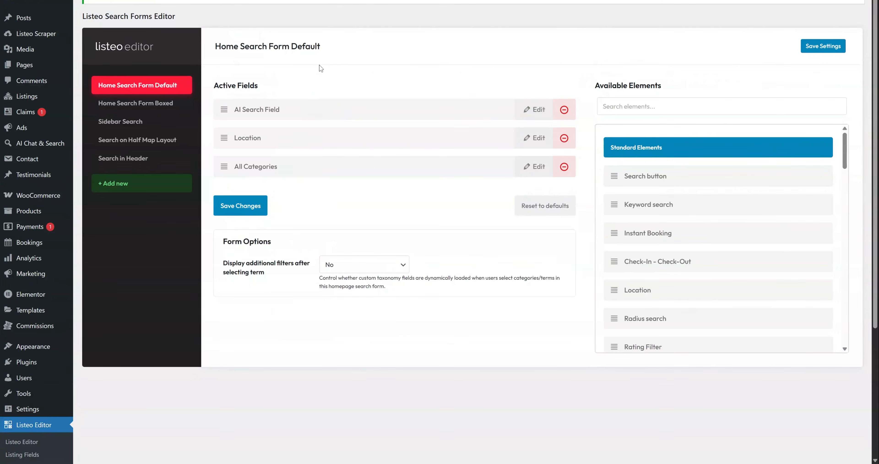
{"action": "left_click", "coordinate": [34, 4]}
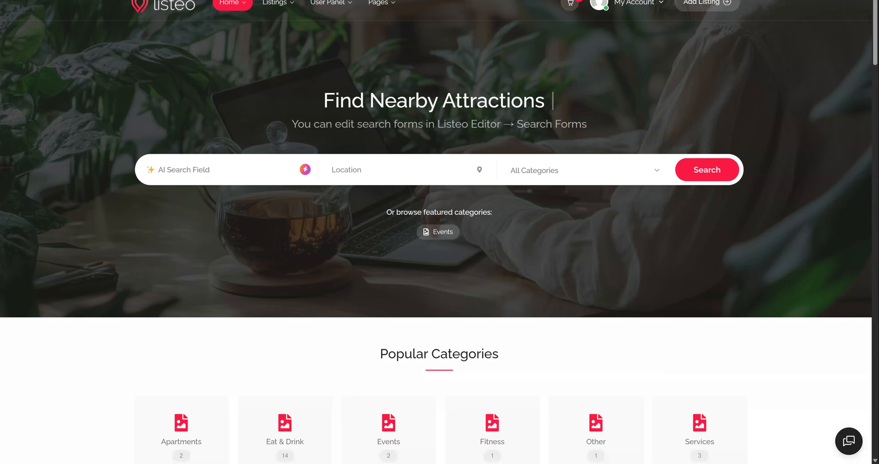
Run an AI search on the homepage for 'italian restaurant where i can eat tiramisu'
{"action": "left_click", "coordinate": [180, 166]}
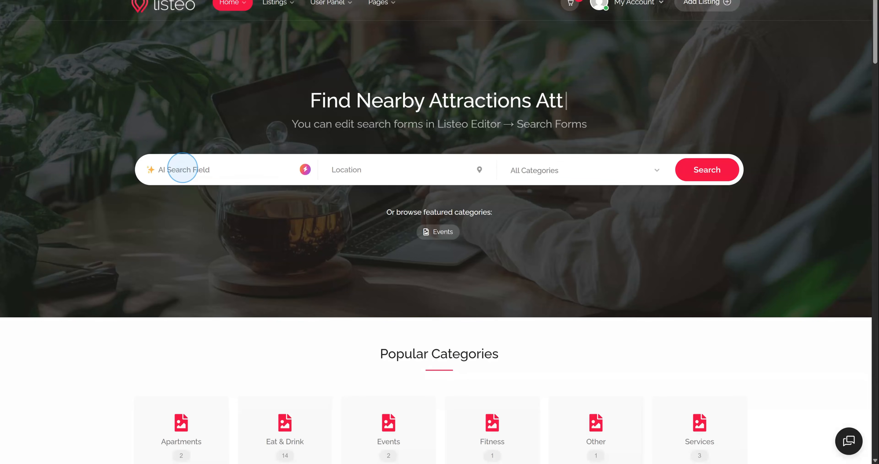
{"action": "type", "text": "italian"}
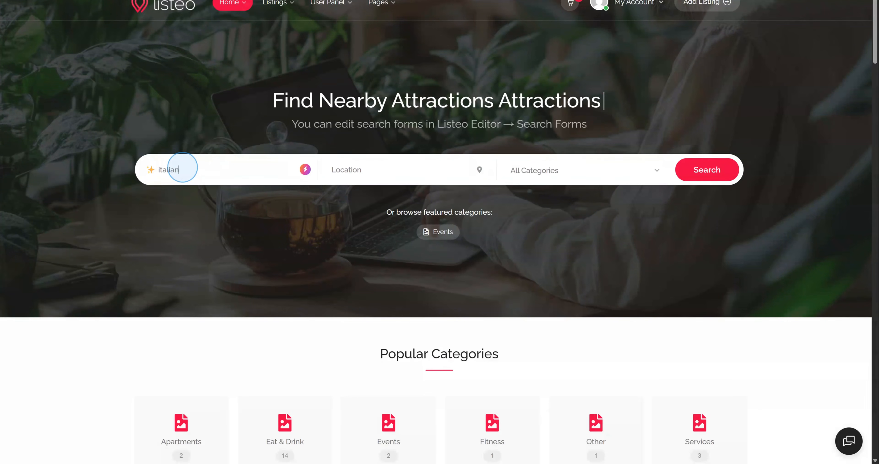
{"action": "type", "text": " restaurant where i can"}
{"action": "key", "text": "BackSpace"}
{"action": "type", "text": "i can eat"}
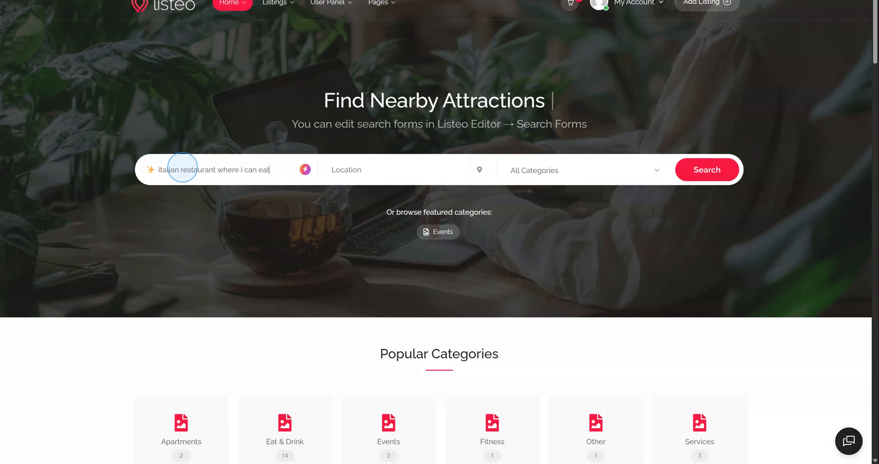
{"action": "type", "text": " tiramisu"}
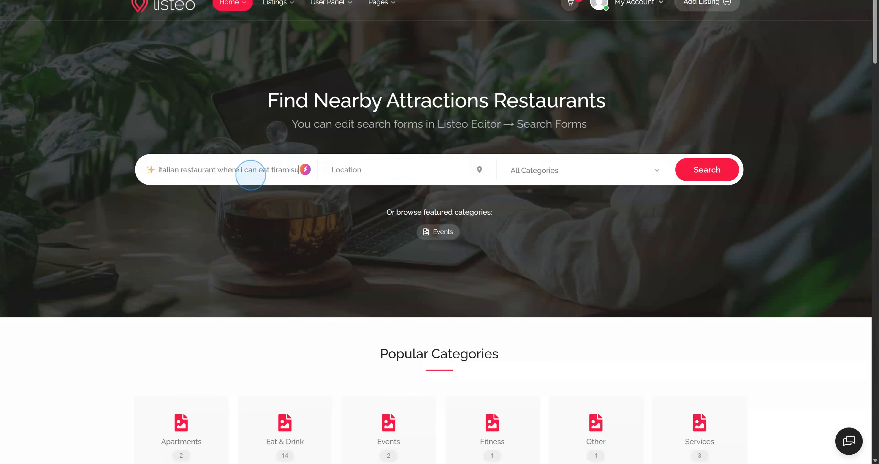
{"action": "left_click", "coordinate": [305, 169]}
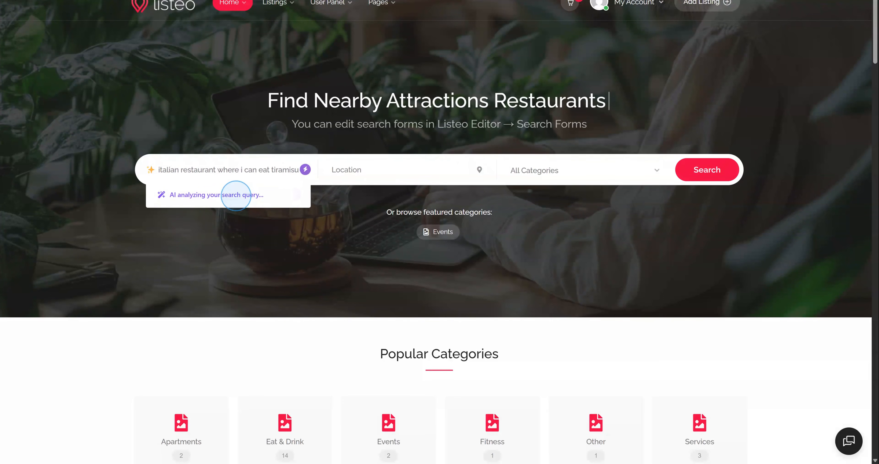